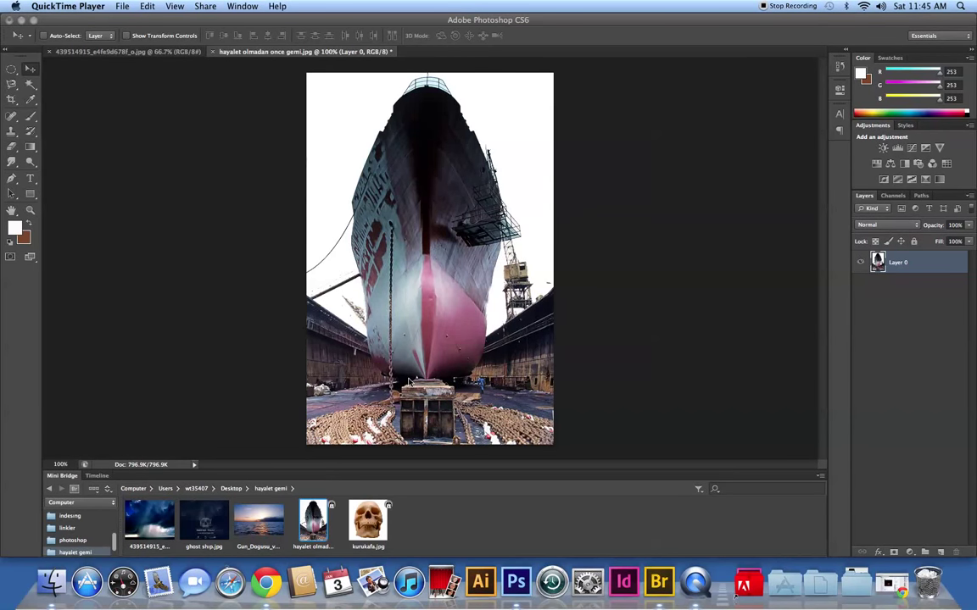
Zoom the ship photo to 200% around the keel and select the Pen tool.
{"action": "left_click", "coordinate": [408, 381]}
{"action": "key", "text": "ctrl+plus"}
{"action": "left_click_drag", "start_coordinate": [411, 362], "coordinate": [414, 350]}
{"action": "scroll", "coordinate": [415, 350], "scroll_direction": "down", "scroll_amount": 5}
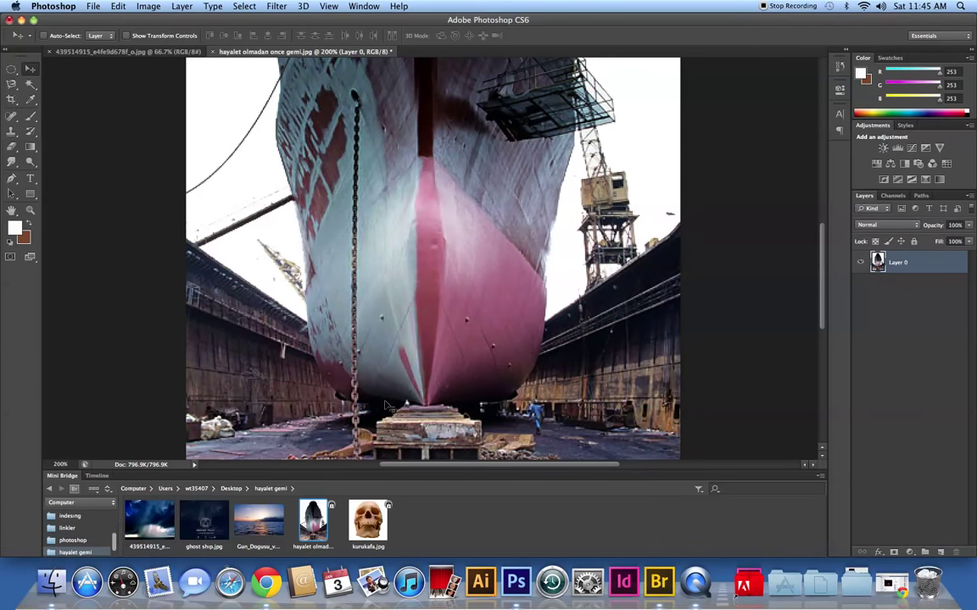
{"action": "left_click", "coordinate": [11, 178]}
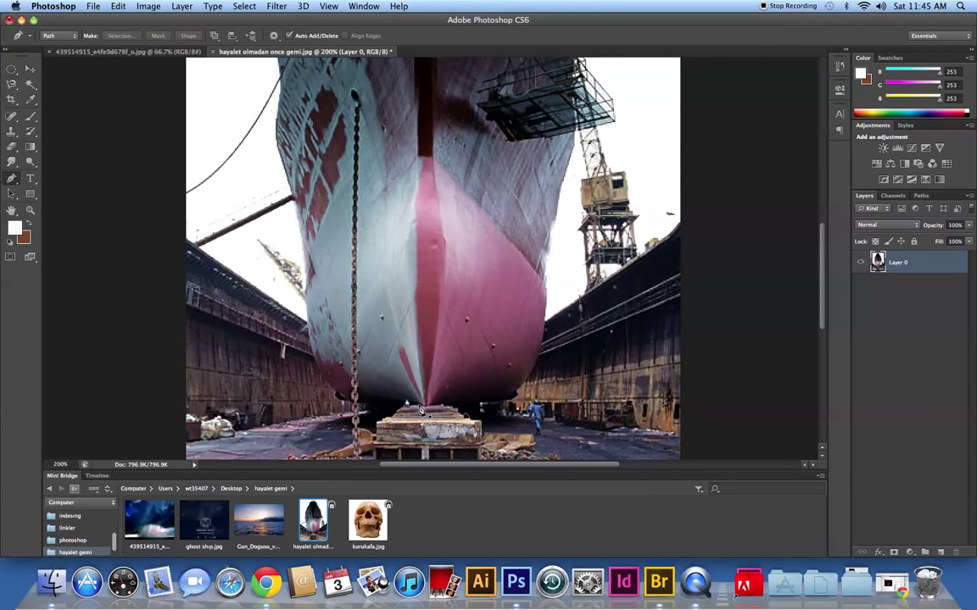
Start the path at the keel and run anchors up the ship's lower left side.
{"action": "left_click_drag", "start_coordinate": [392, 402], "coordinate": [377, 405]}
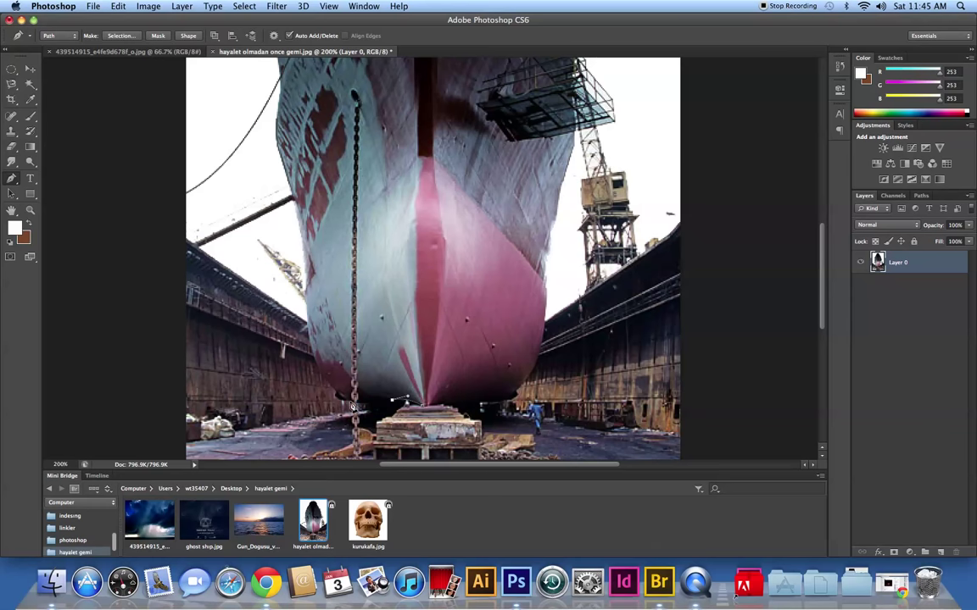
{"action": "left_click", "coordinate": [344, 403]}
{"action": "left_click", "coordinate": [317, 367]}
{"action": "left_click_drag", "start_coordinate": [281, 115], "coordinate": [288, 94]}
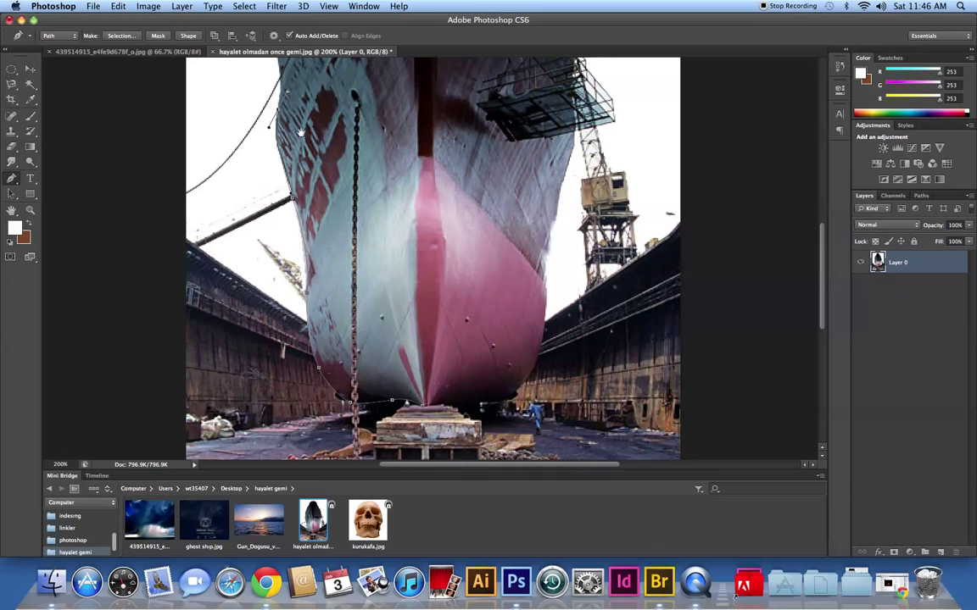
{"action": "scroll", "coordinate": [304, 137], "scroll_direction": "up", "scroll_amount": 5}
{"action": "scroll", "coordinate": [304, 136], "scroll_direction": "up", "scroll_amount": 1}
{"action": "key", "text": "super+plus"}
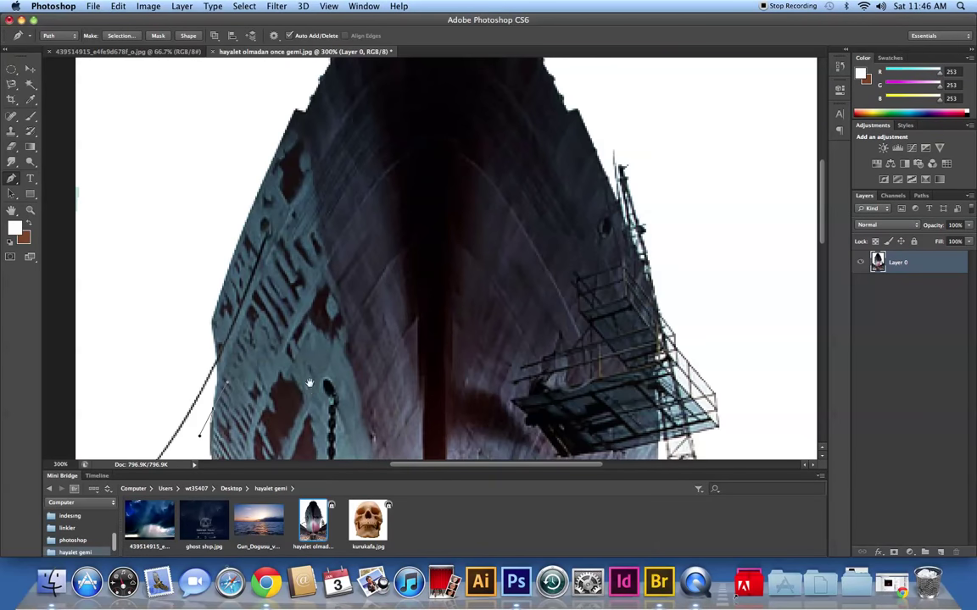
{"action": "left_click_drag", "start_coordinate": [309, 383], "coordinate": [479, 319]}
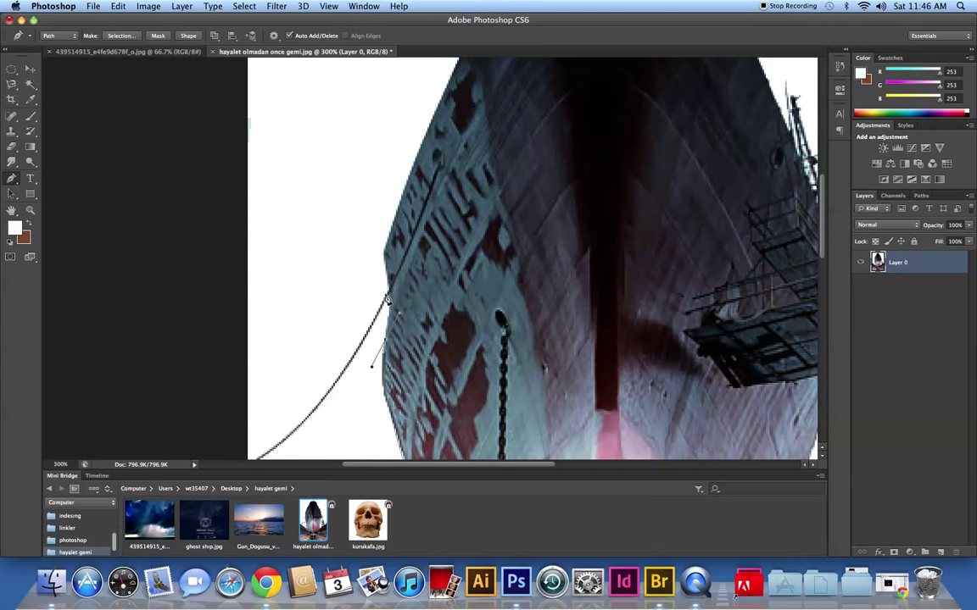
Trace anchors up the left hull edge to the bow, redoing one misplaced point.
{"action": "left_click_drag", "start_coordinate": [385, 261], "coordinate": [399, 206]}
{"action": "left_click", "coordinate": [384, 256]}
{"action": "mouse_move", "coordinate": [432, 123]}
{"action": "left_mouse_down"}
{"action": "mouse_move", "coordinate": [452, 119]}
{"action": "mouse_move", "coordinate": [414, 348]}
{"action": "left_mouse_up"}
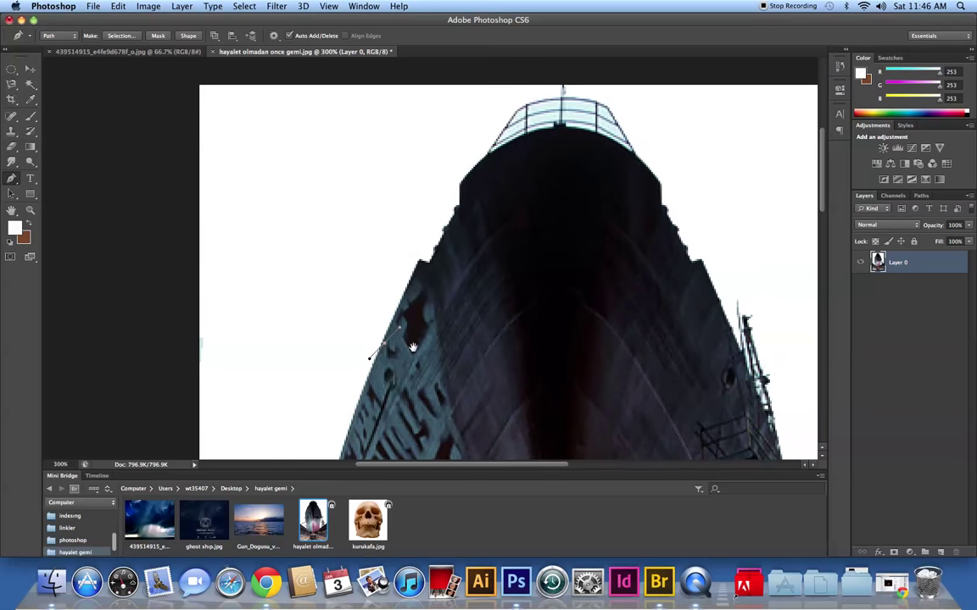
{"action": "mouse_move", "coordinate": [416, 257]}
{"action": "left_mouse_down"}
{"action": "mouse_move", "coordinate": [428, 266]}
{"action": "mouse_move", "coordinate": [407, 259]}
{"action": "left_mouse_up"}
{"action": "key", "text": "ctrl+z"}
{"action": "left_click", "coordinate": [422, 265]}
{"action": "left_click", "coordinate": [458, 194]}
{"action": "left_click", "coordinate": [487, 153]}
{"action": "left_click_drag", "start_coordinate": [501, 143], "coordinate": [508, 138]}
Curve the path over the bow's rounded top and down its right side toward the scaffolding.
{"action": "left_click_drag", "start_coordinate": [504, 149], "coordinate": [456, 244]}
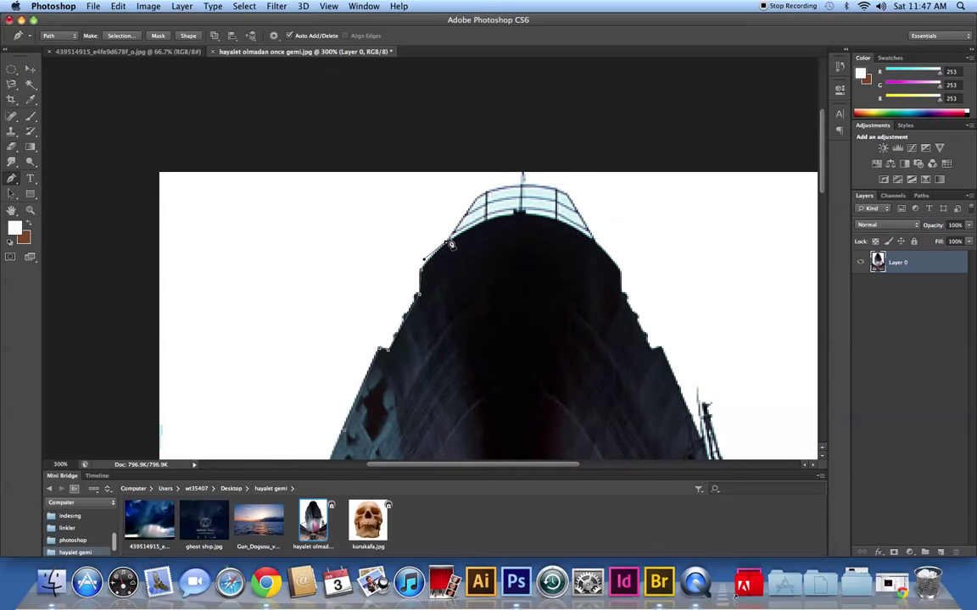
{"action": "left_click", "coordinate": [522, 174]}
{"action": "left_click_drag", "start_coordinate": [667, 314], "coordinate": [665, 302]}
{"action": "left_click", "coordinate": [620, 270]}
{"action": "mouse_move", "coordinate": [628, 283]}
{"action": "left_mouse_down"}
{"action": "mouse_move", "coordinate": [632, 293]}
{"action": "mouse_move", "coordinate": [623, 291]}
{"action": "left_mouse_up"}
{"action": "left_click_drag", "start_coordinate": [662, 352], "coordinate": [464, 142]}
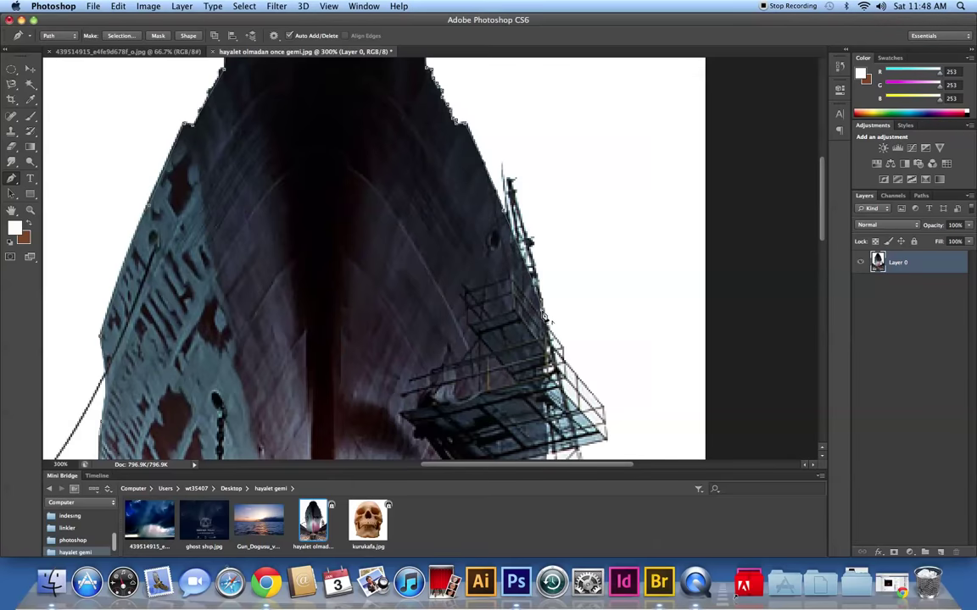
{"action": "left_click_drag", "start_coordinate": [543, 318], "coordinate": [475, 197]}
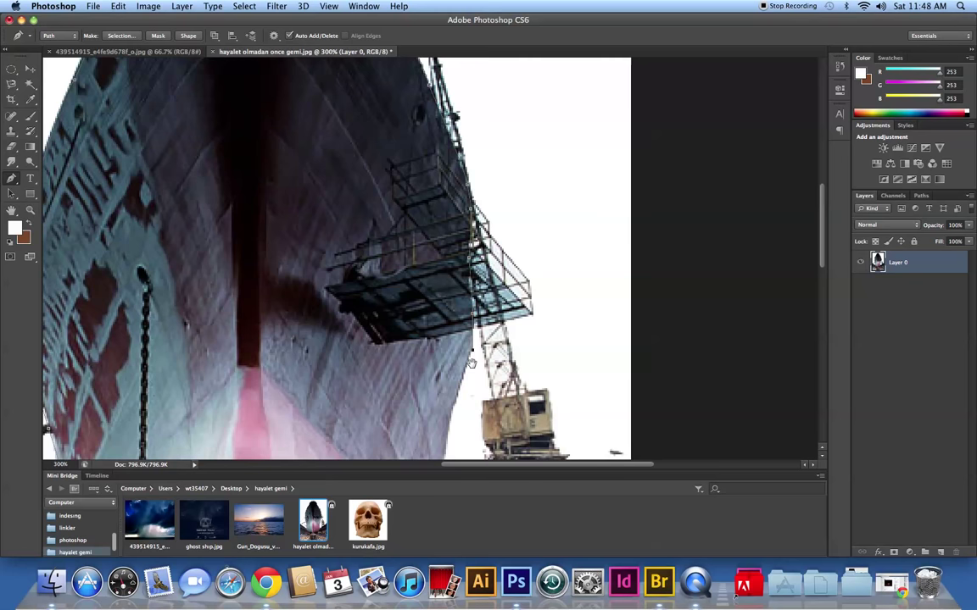
Place anchors down the right hull edge beside the crane.
{"action": "scroll", "coordinate": [473, 369], "scroll_direction": "down", "scroll_amount": 5}
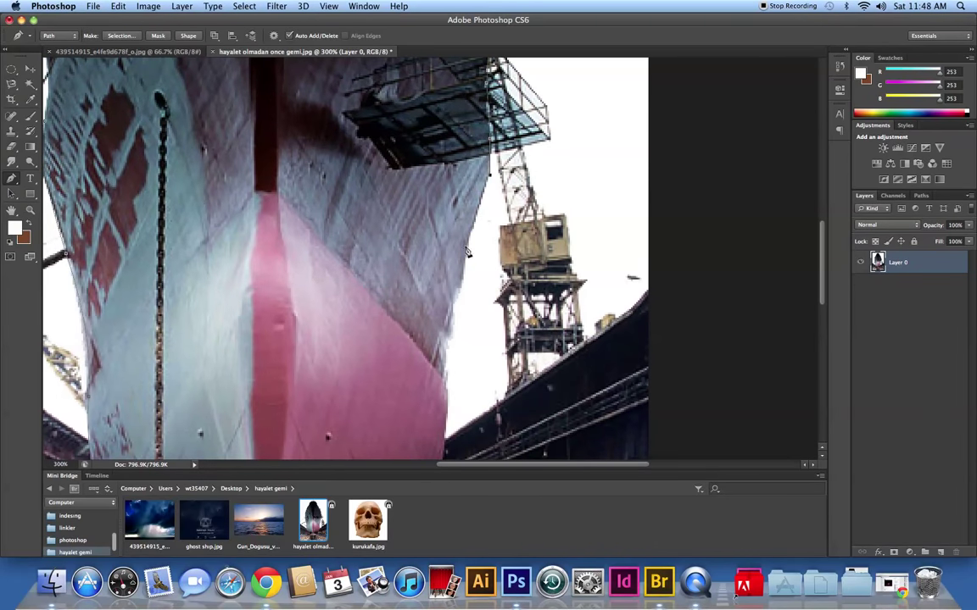
{"action": "left_click", "coordinate": [462, 283]}
{"action": "left_click", "coordinate": [448, 394]}
{"action": "mouse_move", "coordinate": [448, 373]}
{"action": "left_mouse_down"}
{"action": "mouse_move", "coordinate": [454, 409]}
{"action": "mouse_move", "coordinate": [453, 228]}
{"action": "left_mouse_up"}
{"action": "left_click", "coordinate": [448, 374]}
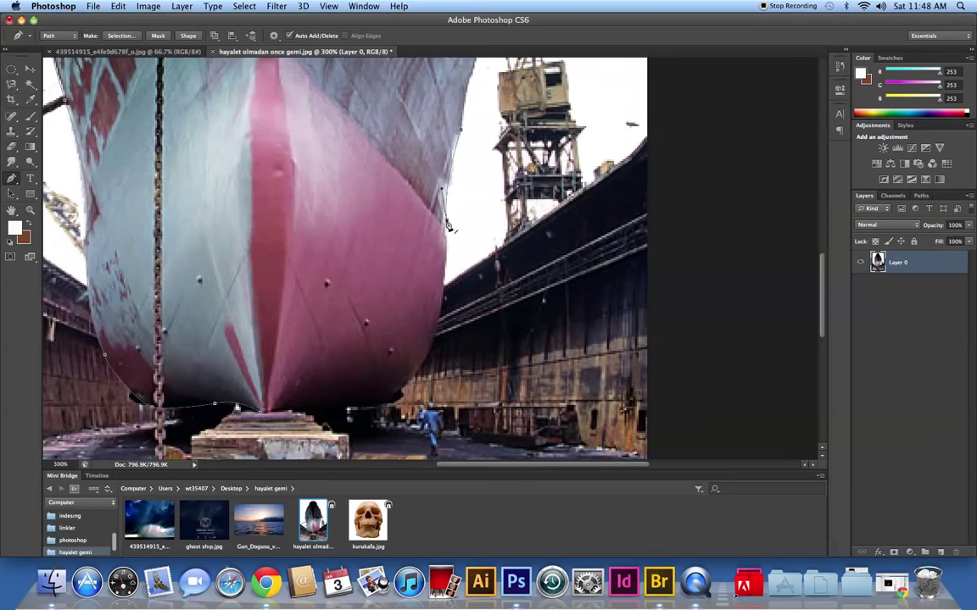
{"action": "left_click_drag", "start_coordinate": [447, 290], "coordinate": [435, 329]}
Replace the misplaced right-hull anchor and curve the path along the bottom to the keel.
{"action": "key", "text": "super+z"}
{"action": "left_click_drag", "start_coordinate": [445, 275], "coordinate": [442, 286]}
{"action": "left_click_drag", "start_coordinate": [439, 326], "coordinate": [439, 331]}
{"action": "left_click_drag", "start_coordinate": [386, 404], "coordinate": [337, 429]}
{"action": "mouse_move", "coordinate": [268, 407]}
{"action": "left_mouse_down"}
{"action": "mouse_move", "coordinate": [267, 422]}
{"action": "mouse_move", "coordinate": [198, 436]}
{"action": "left_mouse_up"}
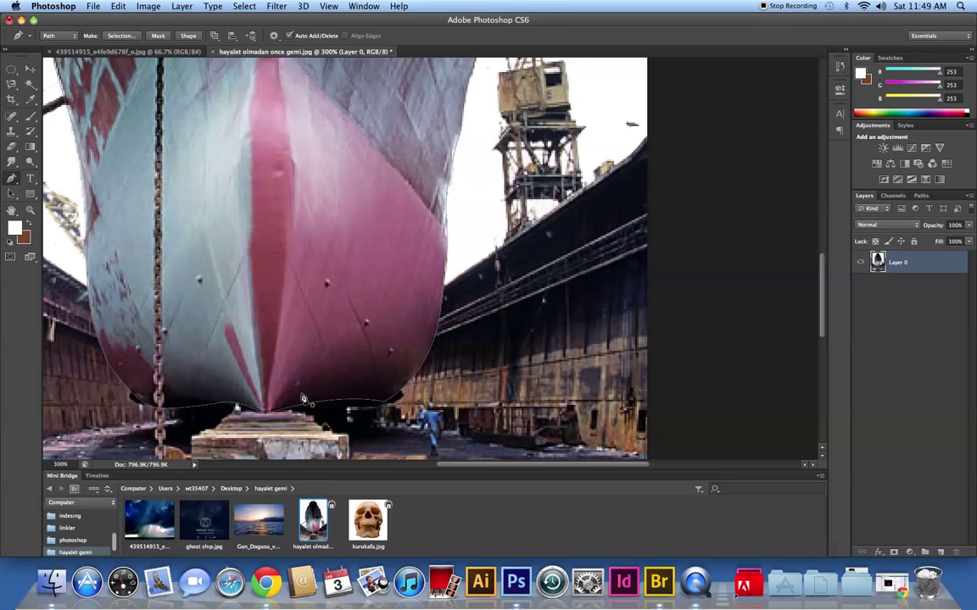
Load the hull path as a selection, invert it, and delete the dry-dock background.
{"action": "key", "text": "ctrl+Return"}
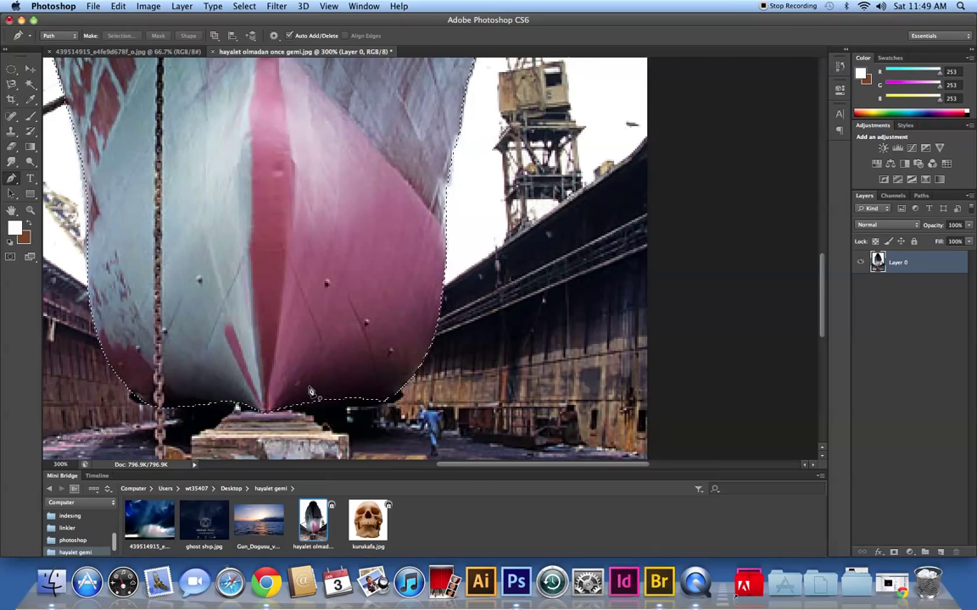
{"action": "key", "text": "Delete"}
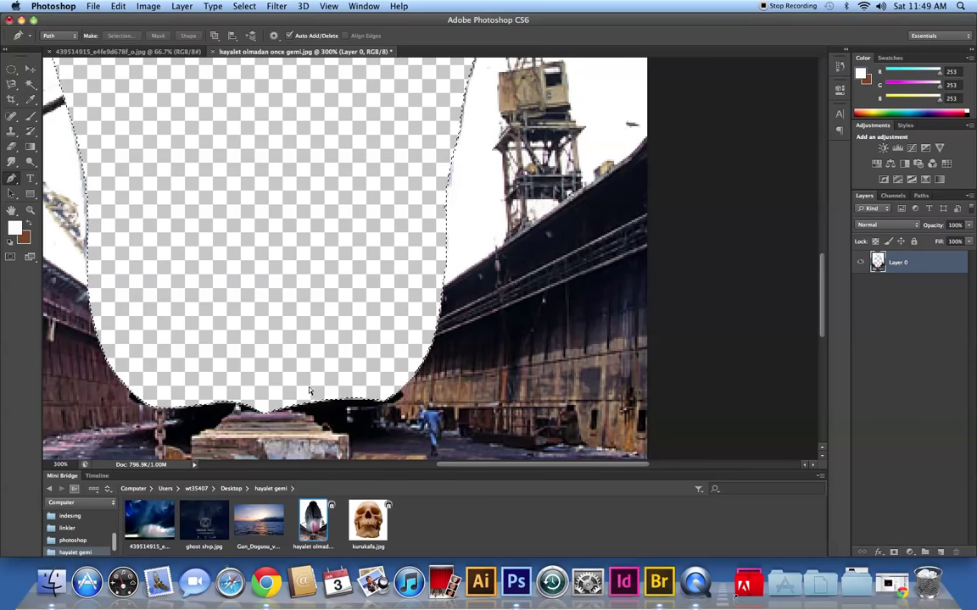
{"action": "key", "text": "ctrl+z"}
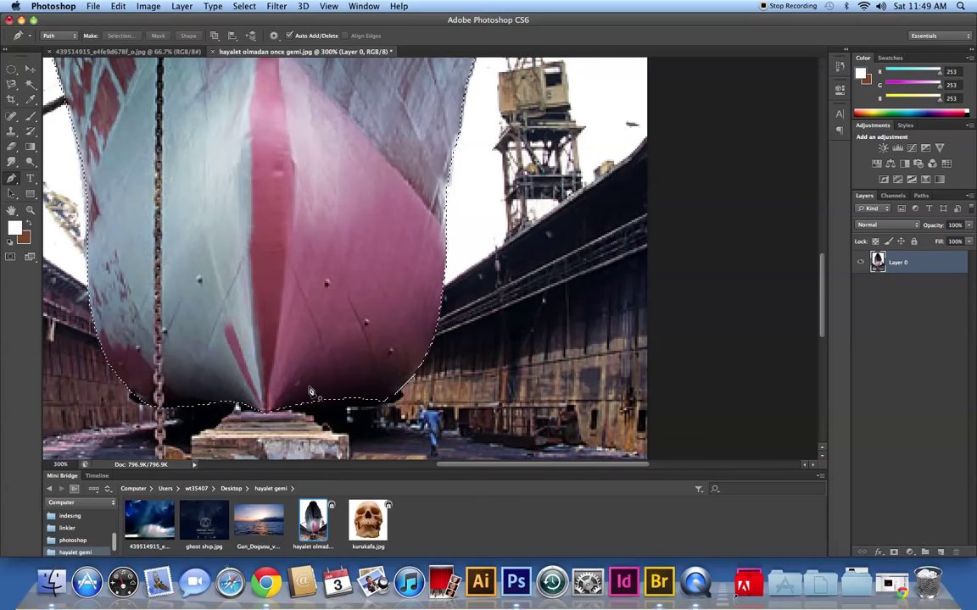
{"action": "left_click", "coordinate": [267, 6]}
{"action": "left_click", "coordinate": [230, 56]}
{"action": "key", "text": "Delete"}
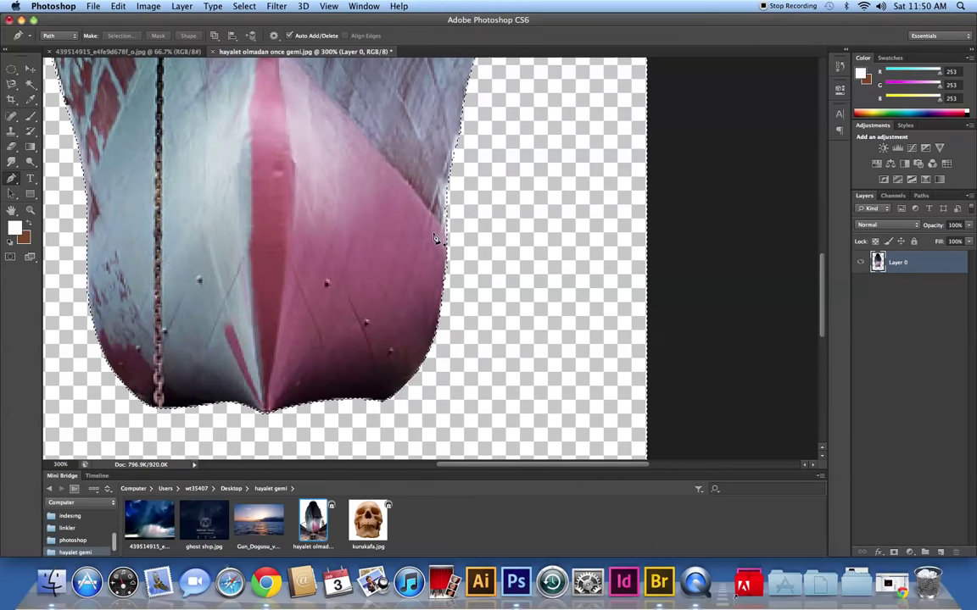
{"action": "key", "text": "super+minus"}
{"action": "key", "text": "super+minus"}
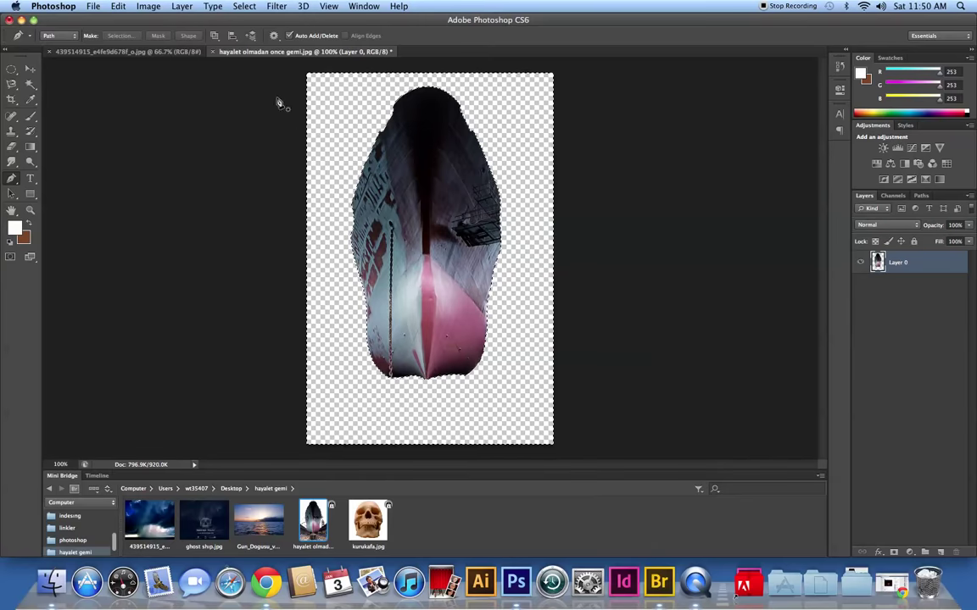
Try the Eraser, Move and Clone Stamp tools, dismissing the missing clone source warning.
{"action": "left_click", "coordinate": [11, 146]}
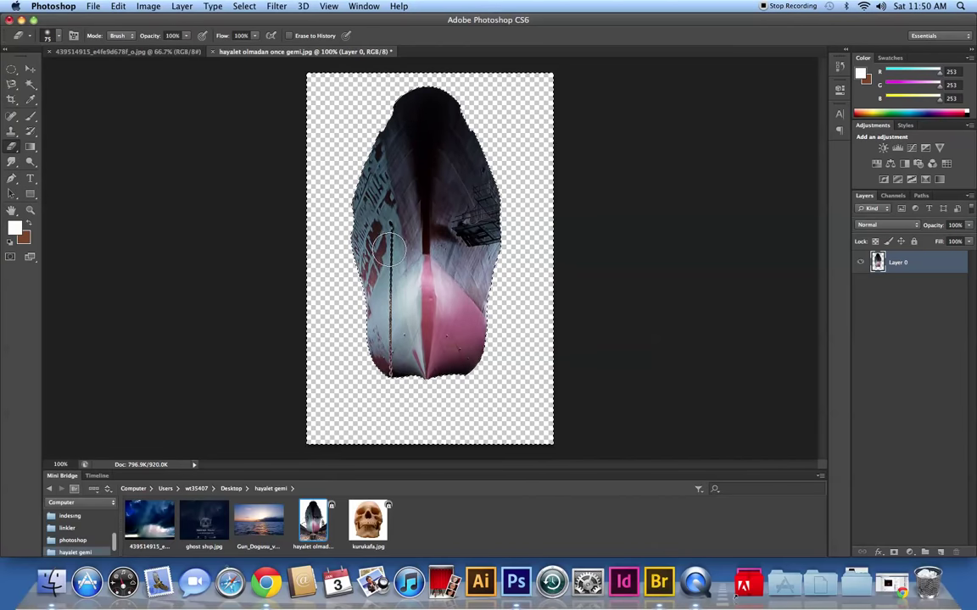
{"action": "left_click", "coordinate": [30, 68]}
{"action": "left_click", "coordinate": [273, 7]}
{"action": "left_click", "coordinate": [373, 153]}
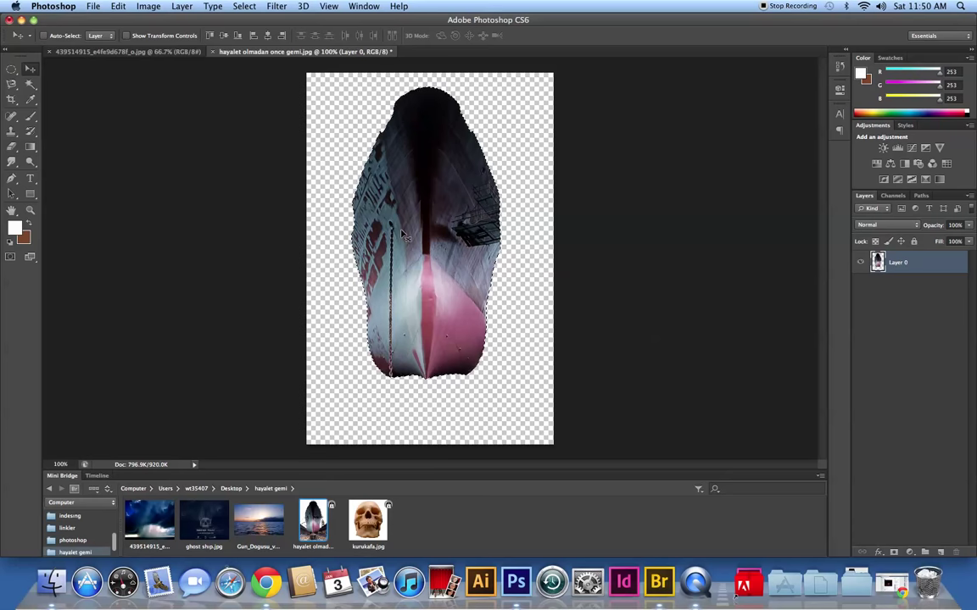
{"action": "left_click", "coordinate": [11, 132]}
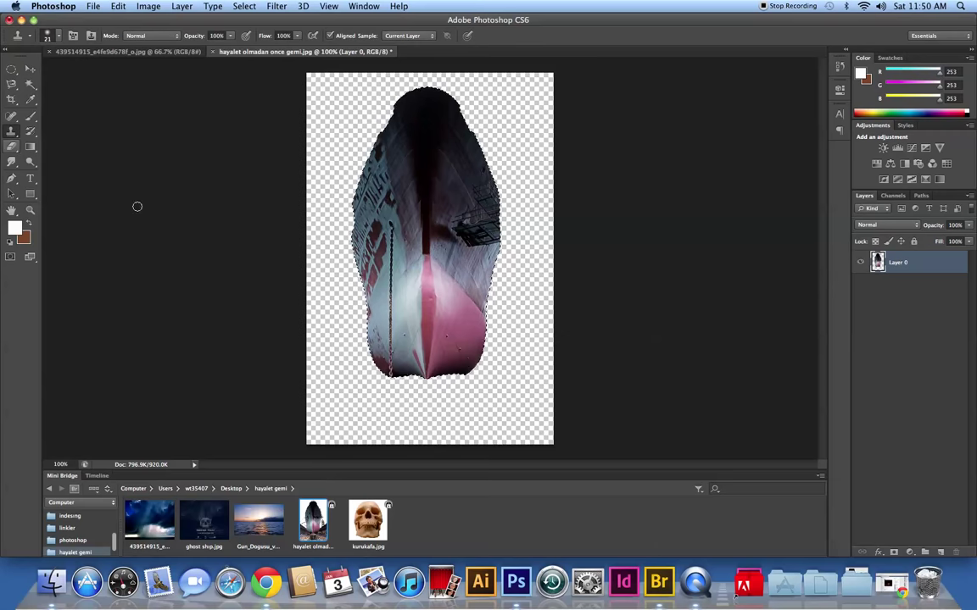
{"action": "left_click", "coordinate": [389, 238]}
{"action": "left_click", "coordinate": [576, 202]}
Duplicate Layer 0 as Layer 0 copy and drop the selection around the ship.
{"action": "left_click_drag", "start_coordinate": [896, 263], "coordinate": [925, 552]}
{"action": "left_click", "coordinate": [392, 240]}
{"action": "left_click", "coordinate": [564, 203]}
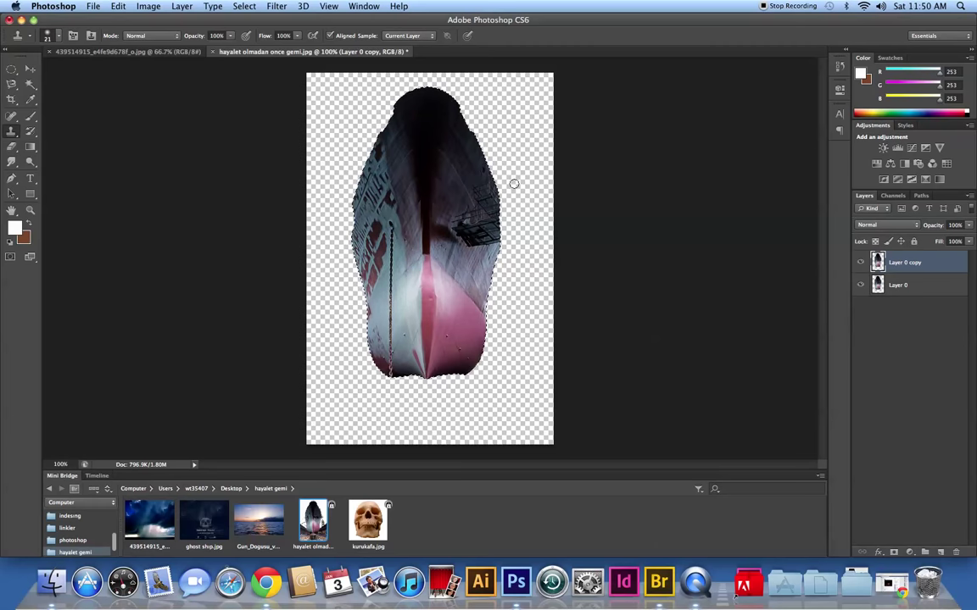
{"action": "key", "text": "super+d"}
{"action": "left_click", "coordinate": [393, 232]}
{"action": "key", "text": "Return"}
Select Layer 0 copy and Alt-click the anchor chain to set the clone source.
{"action": "left_click", "coordinate": [371, 235]}
{"action": "left_click", "coordinate": [572, 202]}
{"action": "left_click", "coordinate": [571, 203]}
{"action": "left_click", "coordinate": [570, 205]}
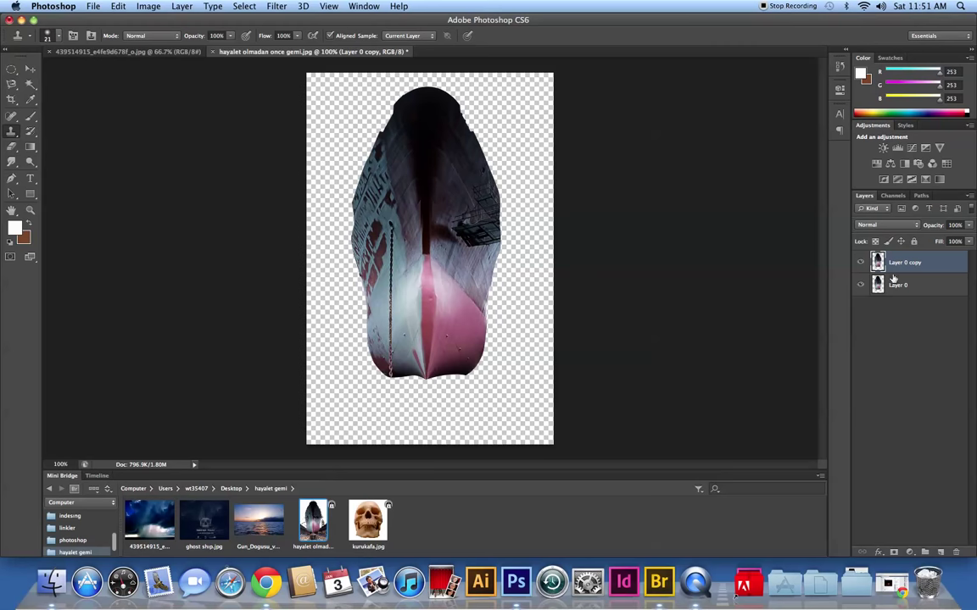
{"action": "left_click", "coordinate": [899, 285]}
{"action": "left_click", "coordinate": [399, 237]}
{"action": "left_click", "coordinate": [573, 203]}
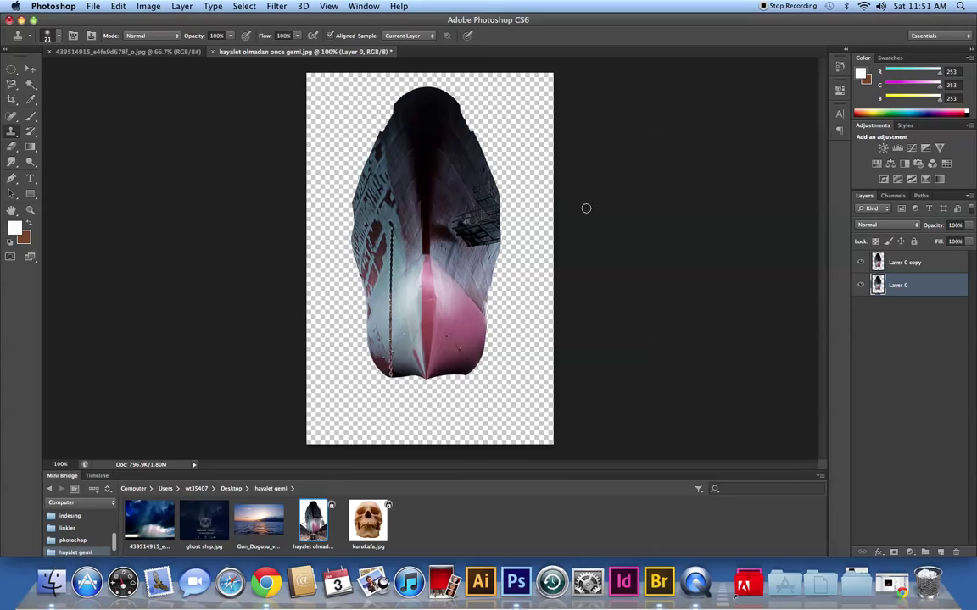
{"action": "left_click", "coordinate": [903, 262]}
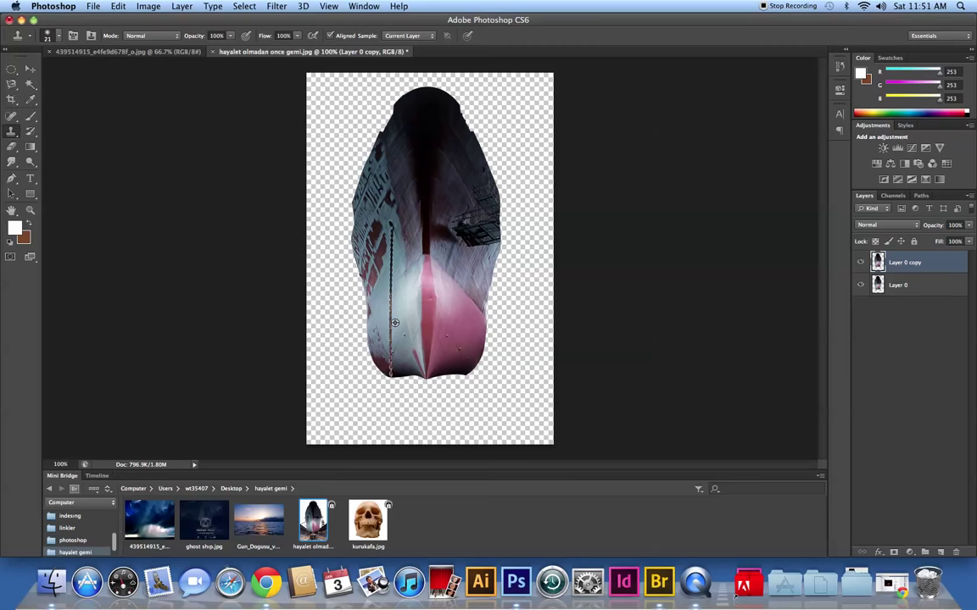
{"action": "left_click", "coordinate": [395, 344], "text": "alt"}
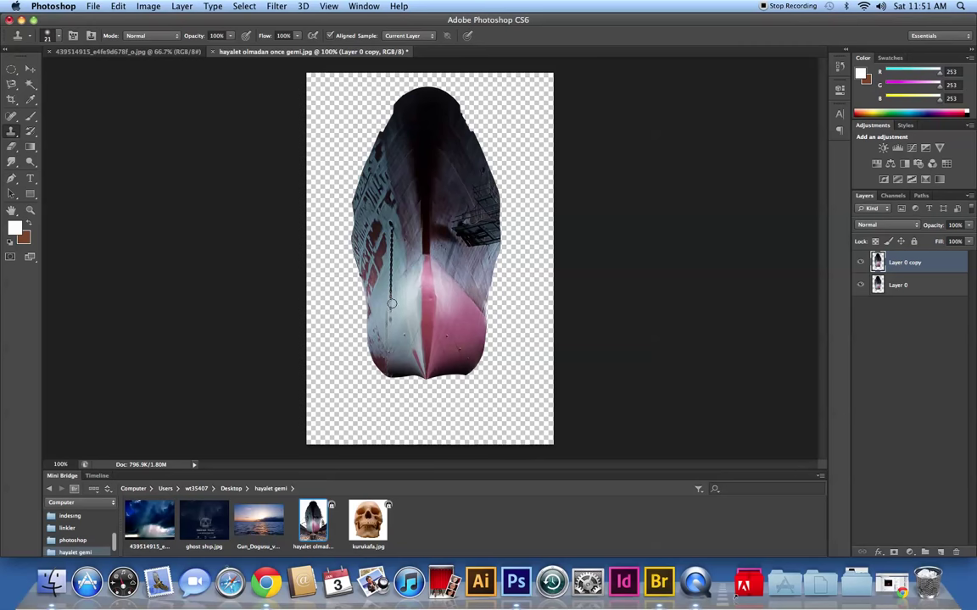
Paint a first clone stroke down the hull and clear the selection.
{"action": "scroll", "coordinate": [395, 337], "scroll_direction": "up", "scroll_amount": 2}
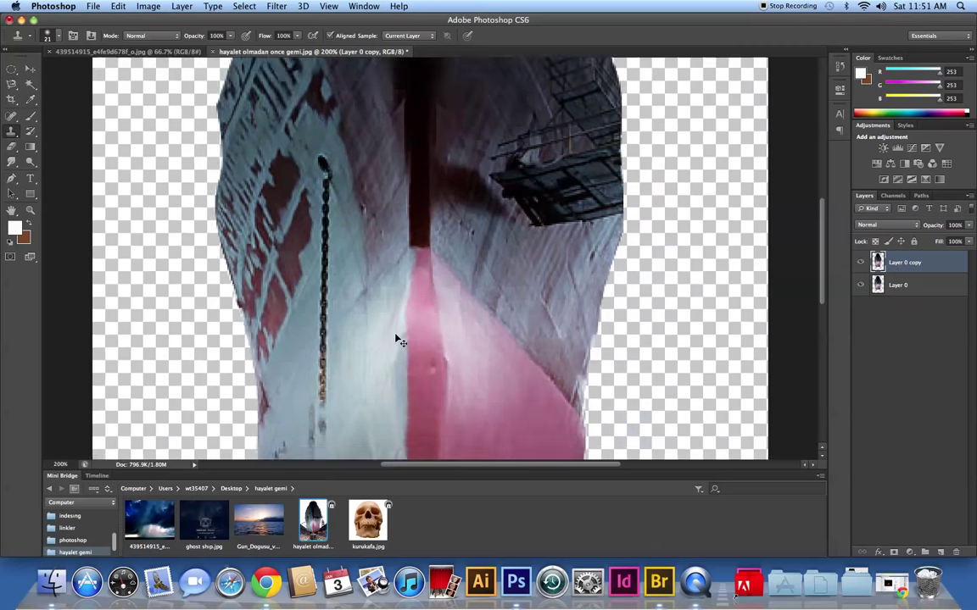
{"action": "scroll", "coordinate": [395, 338], "scroll_direction": "down", "scroll_amount": 3}
{"action": "left_click_drag", "start_coordinate": [433, 341], "coordinate": [432, 280]}
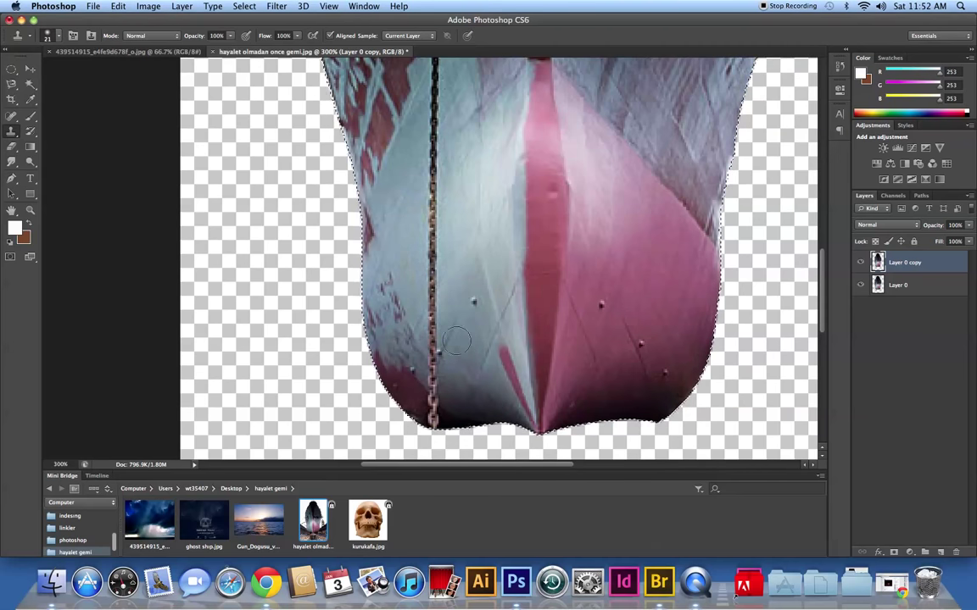
{"action": "key", "text": "super+d"}
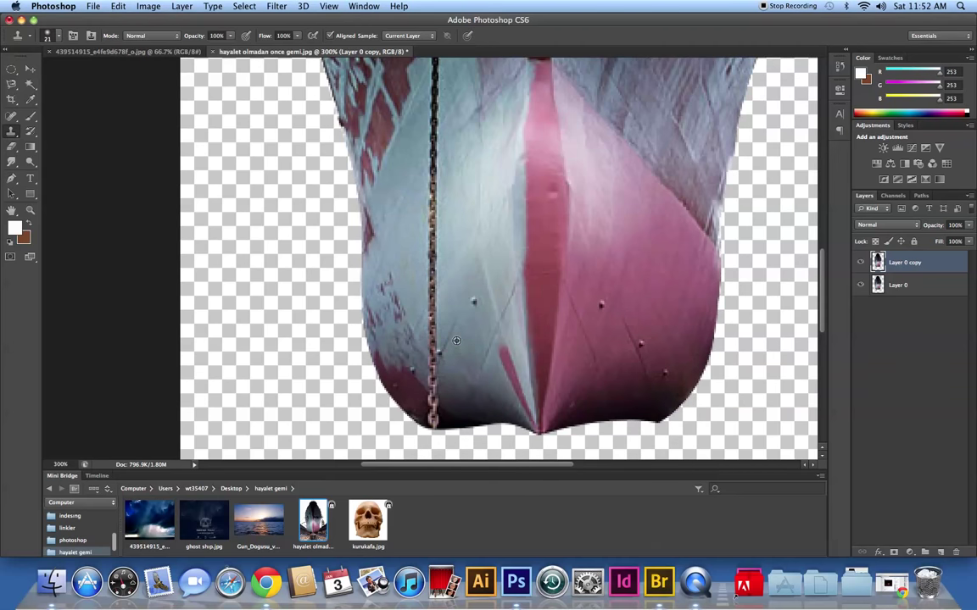
Clone hull texture over the full anchor chain, undoing bad strokes, then zoom out.
{"action": "left_click_drag", "start_coordinate": [432, 416], "coordinate": [427, 290]}
{"action": "key", "text": "ctrl+alt+z"}
{"action": "key", "text": "ctrl+alt+z"}
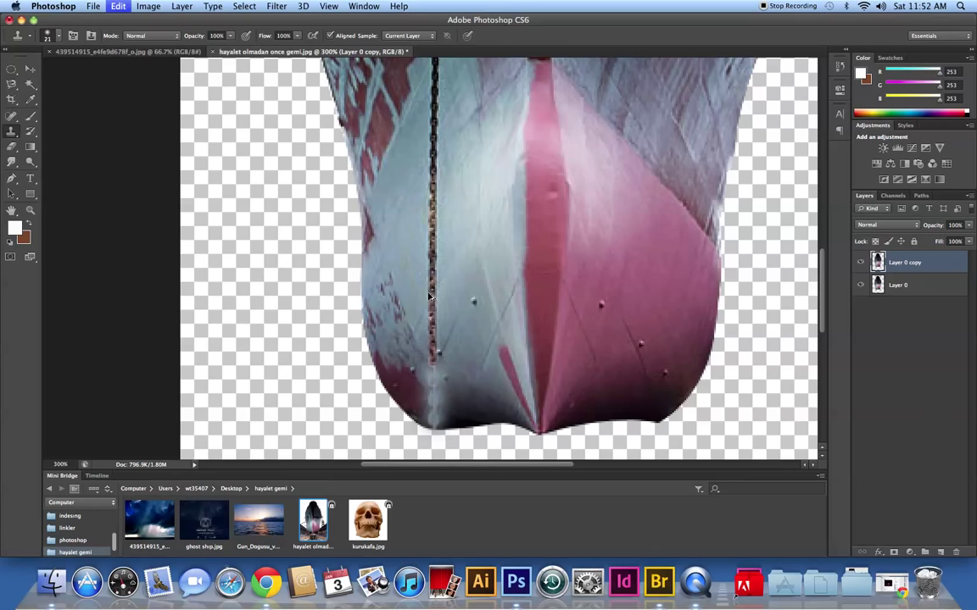
{"action": "key", "text": "ctrl+alt+z"}
{"action": "key", "text": "ctrl+alt+z"}
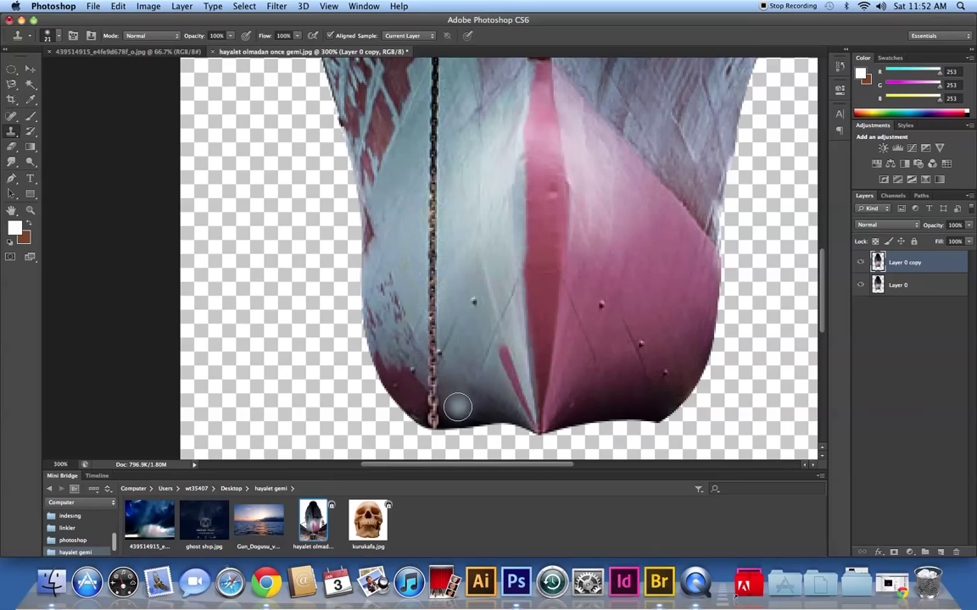
{"action": "key", "text": "ctrl+alt+z"}
{"action": "key", "text": "ctrl+alt+z"}
{"action": "key", "text": "ctrl+alt+z"}
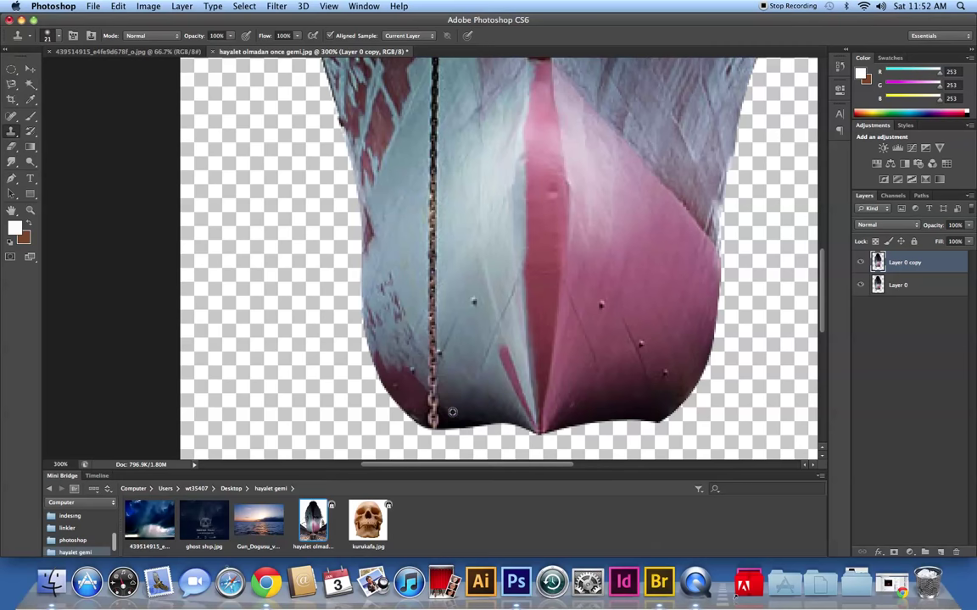
{"action": "mouse_move", "coordinate": [441, 419]}
{"action": "left_mouse_down"}
{"action": "mouse_move", "coordinate": [432, 408]}
{"action": "mouse_move", "coordinate": [433, 151]}
{"action": "left_mouse_up"}
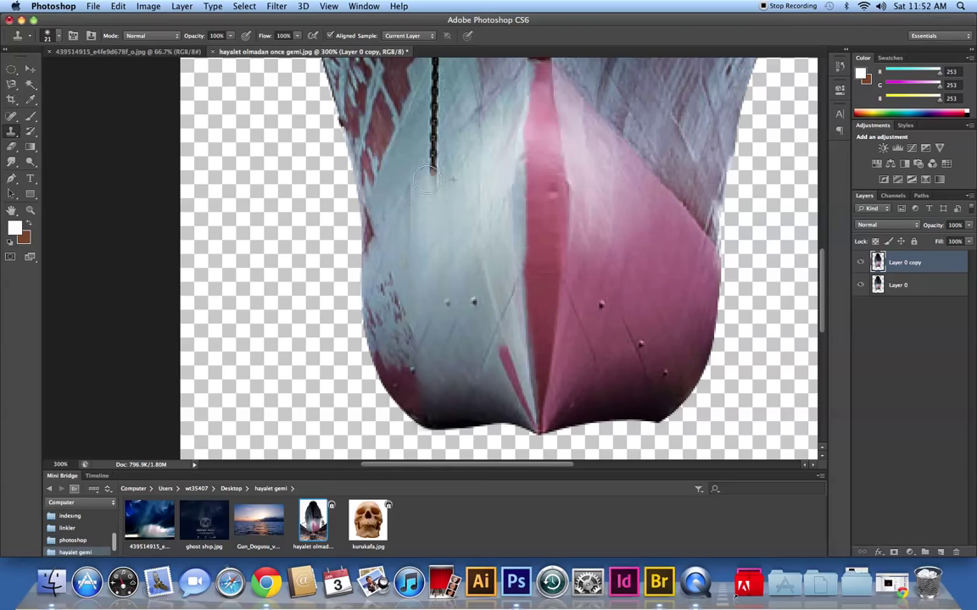
{"action": "mouse_move", "coordinate": [433, 144]}
{"action": "left_mouse_down"}
{"action": "mouse_move", "coordinate": [447, 317]}
{"action": "mouse_move", "coordinate": [440, 421]}
{"action": "mouse_move", "coordinate": [439, 274]}
{"action": "left_mouse_up"}
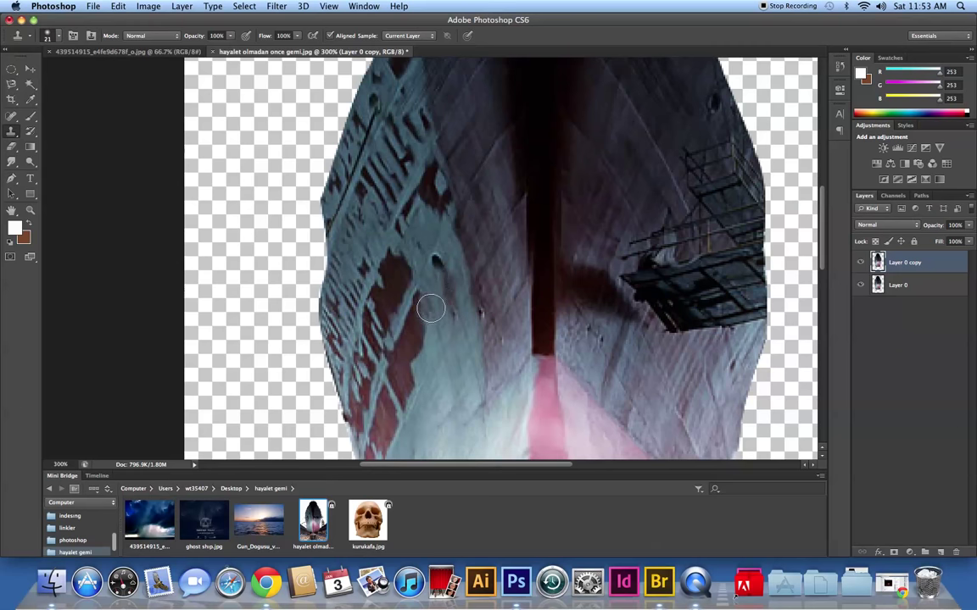
{"action": "key", "text": "ctrl+minus"}
{"action": "key", "text": "ctrl+minus"}
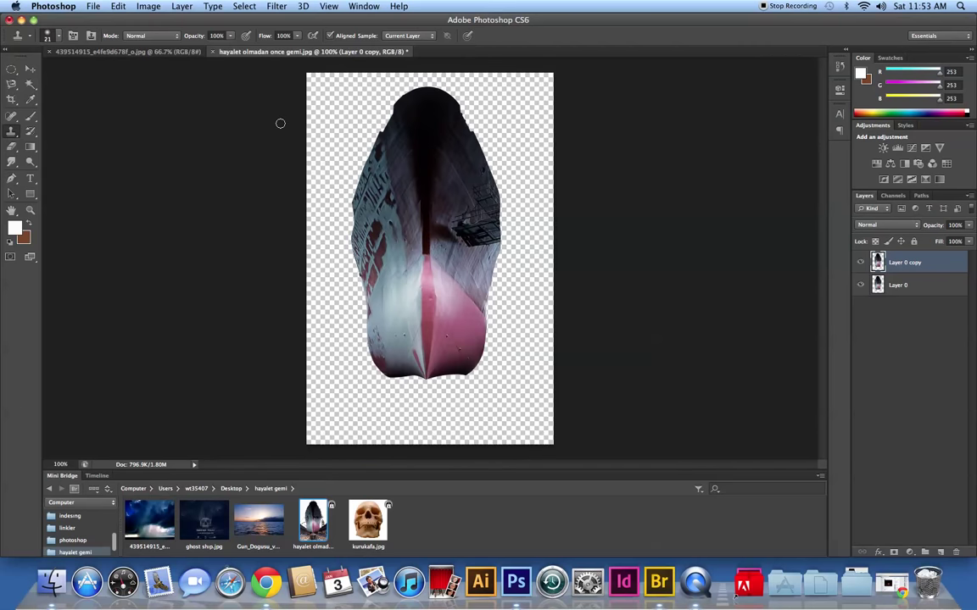
Open kurukafa.jpg and Magic Wand-select the white background around the skull.
{"action": "left_click", "coordinate": [34, 71]}
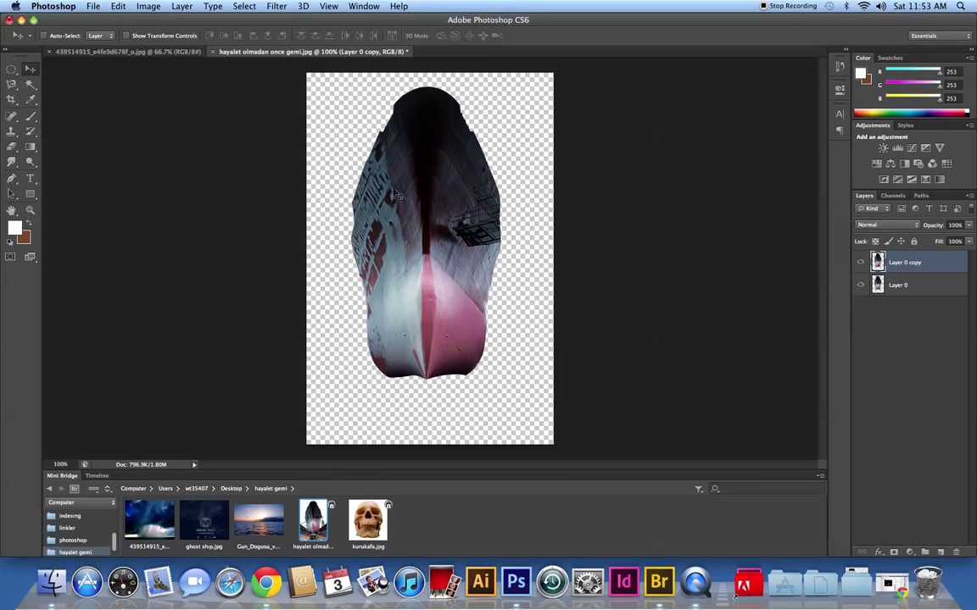
{"action": "double_click", "coordinate": [380, 533]}
{"action": "left_click", "coordinate": [11, 83]}
{"action": "left_click", "coordinate": [288, 142]}
{"action": "key", "text": "shift+BackSpace"}
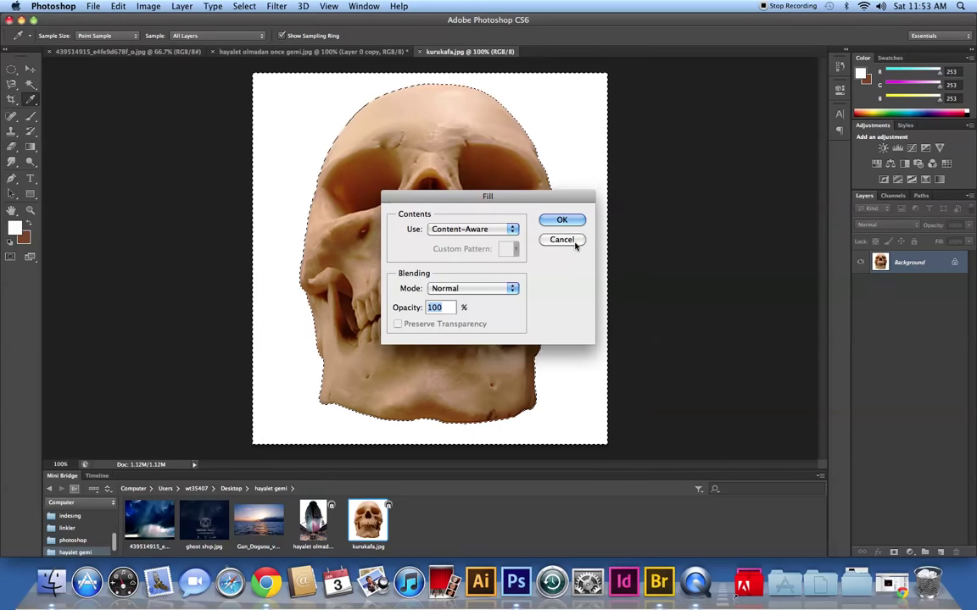
{"action": "left_click", "coordinate": [562, 239]}
Unlock the Background layer, delete the white, and drag the skull into the ship document.
{"action": "double_click", "coordinate": [923, 262]}
{"action": "key", "text": "Return"}
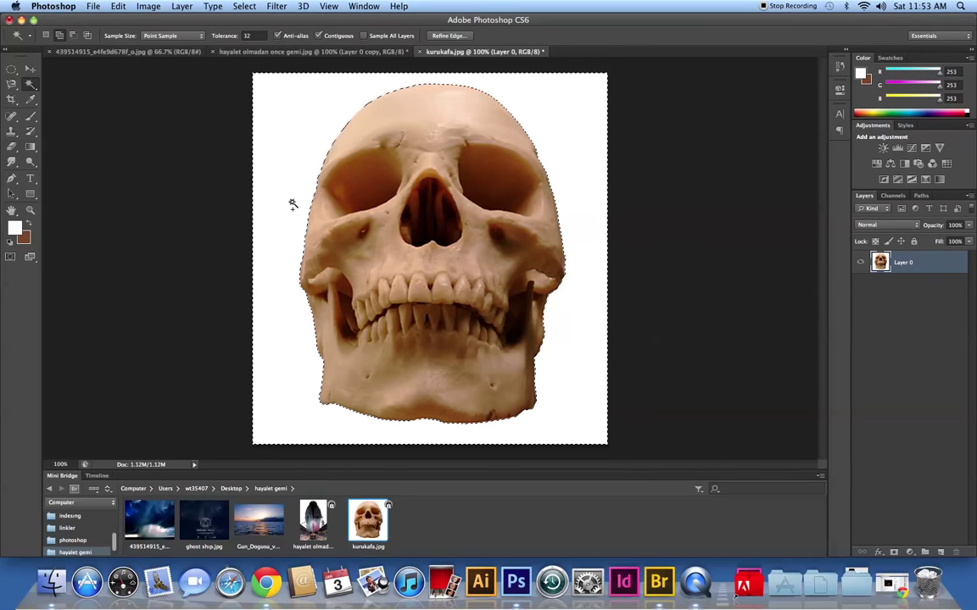
{"action": "key", "text": "Delete"}
{"action": "left_click", "coordinate": [29, 68]}
{"action": "mouse_move", "coordinate": [423, 212]}
{"action": "left_mouse_down"}
{"action": "mouse_move", "coordinate": [362, 167]}
{"action": "mouse_move", "coordinate": [384, 205]}
{"action": "left_mouse_up"}
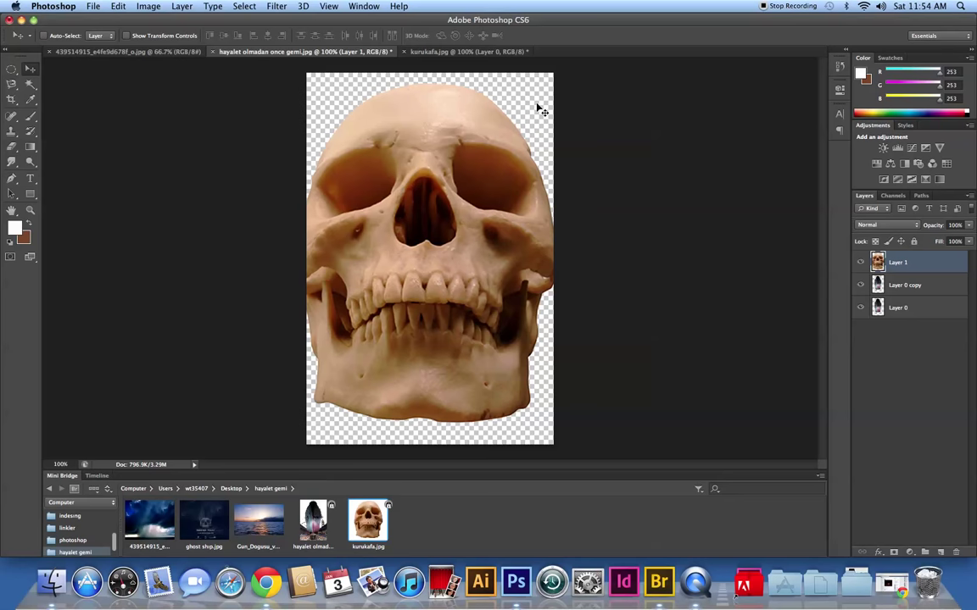
Scale the skull to about 49%, move it over the lower hull, and choose Warp.
{"action": "key", "text": "ctrl+t"}
{"action": "left_click_drag", "start_coordinate": [558, 82], "coordinate": [494, 173]}
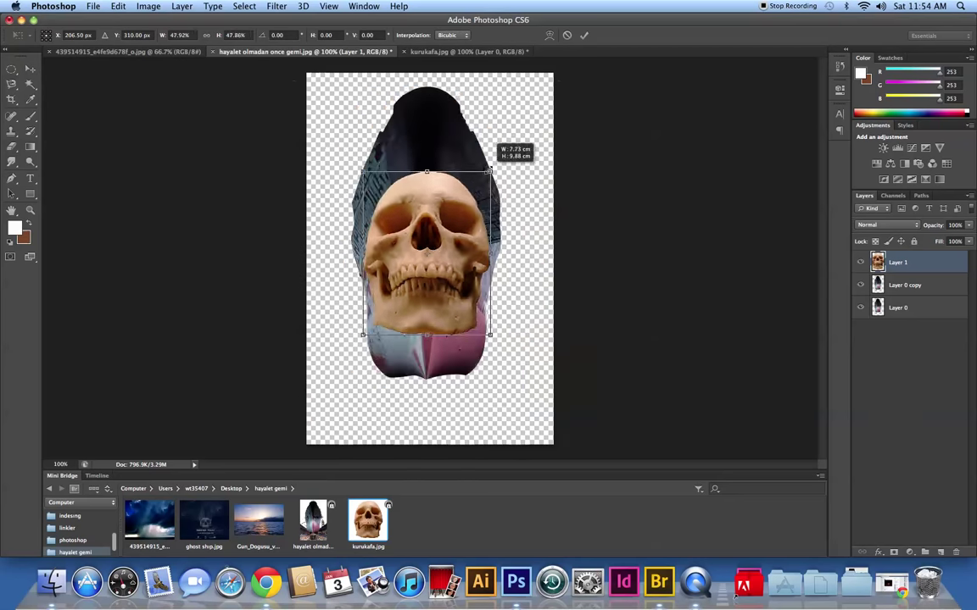
{"action": "mouse_move", "coordinate": [440, 236]}
{"action": "left_mouse_down"}
{"action": "mouse_move", "coordinate": [441, 341]}
{"action": "mouse_move", "coordinate": [440, 301]}
{"action": "left_mouse_up"}
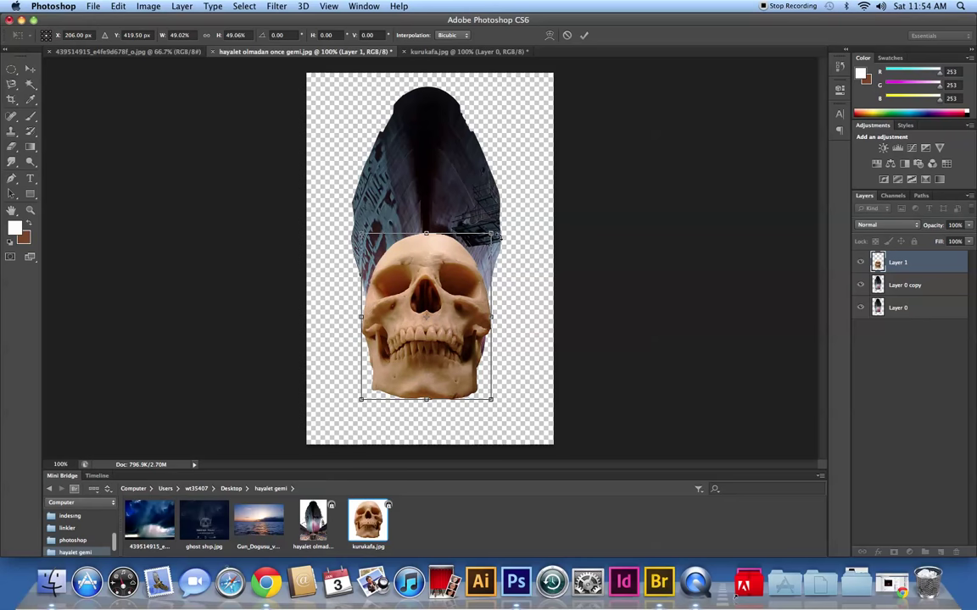
{"action": "right_click", "coordinate": [424, 376]}
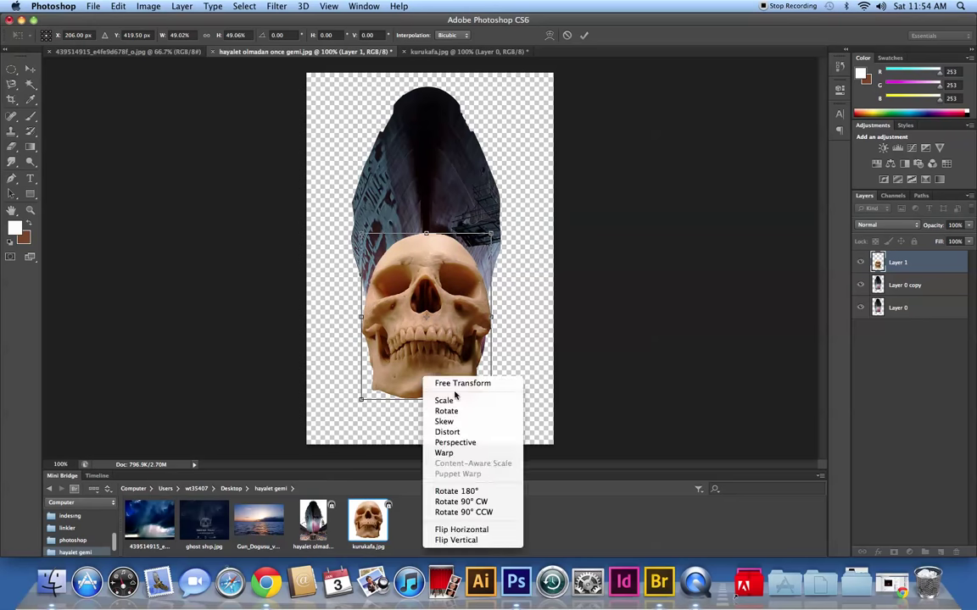
{"action": "left_click", "coordinate": [475, 453]}
Pull the skull's bottom corners and cheeks outward at 48% layer opacity to fit the hull.
{"action": "left_click_drag", "start_coordinate": [491, 398], "coordinate": [514, 402]}
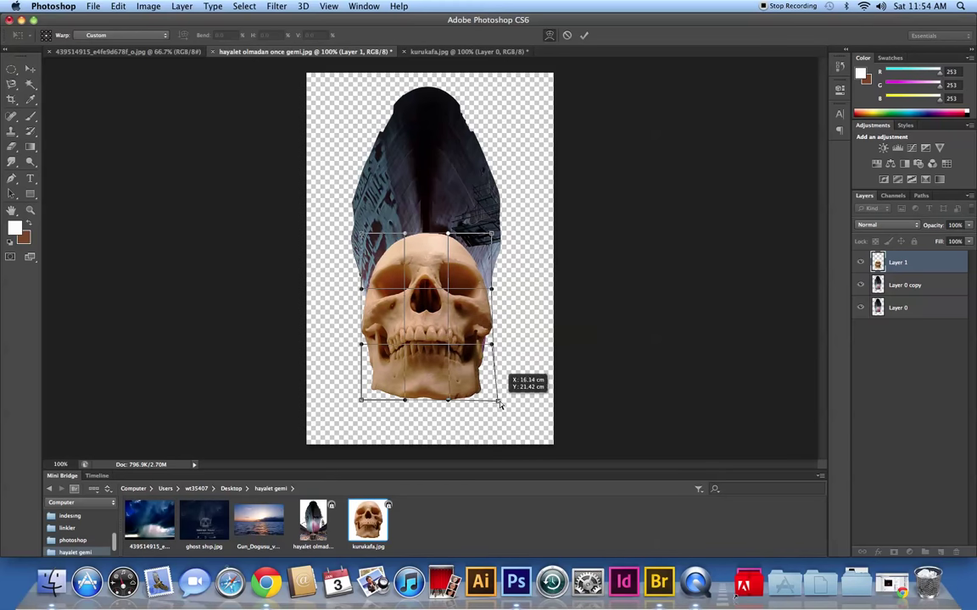
{"action": "left_click_drag", "start_coordinate": [361, 399], "coordinate": [333, 406]}
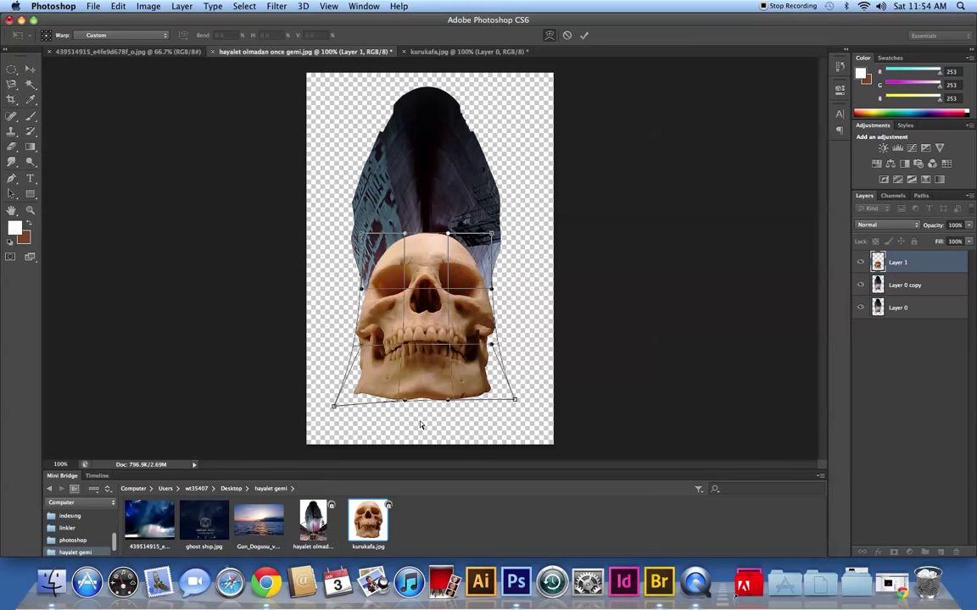
{"action": "mouse_move", "coordinate": [967, 224]}
{"action": "left_mouse_down"}
{"action": "mouse_move", "coordinate": [966, 241]}
{"action": "mouse_move", "coordinate": [927, 242]}
{"action": "mouse_move", "coordinate": [940, 241]}
{"action": "left_mouse_up"}
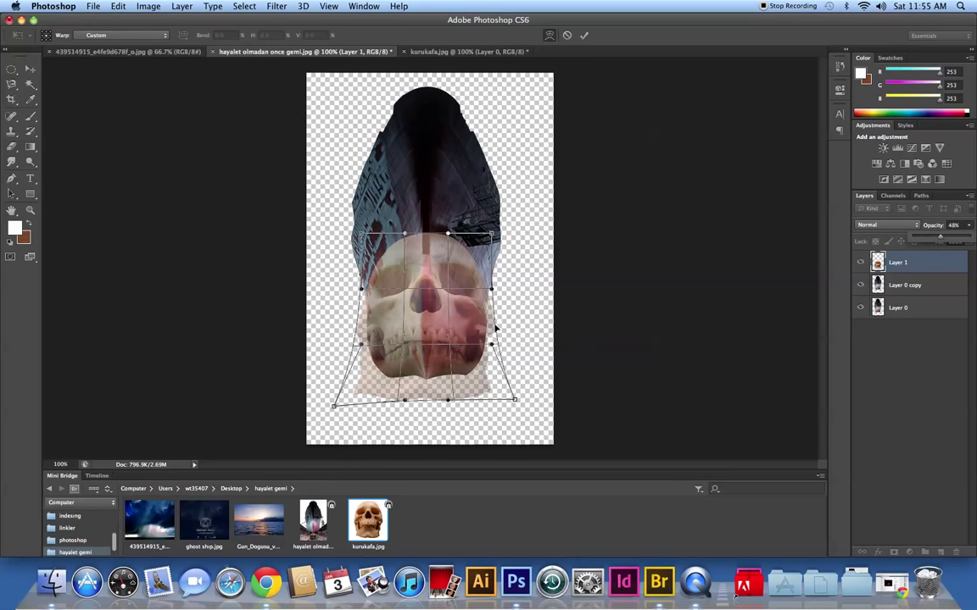
{"action": "left_click_drag", "start_coordinate": [496, 329], "coordinate": [487, 339]}
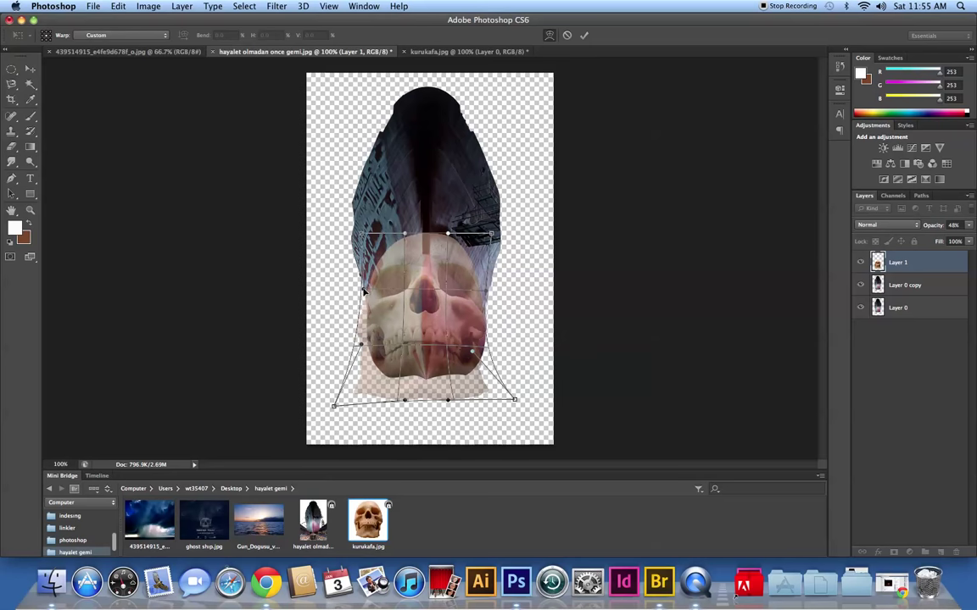
{"action": "left_click_drag", "start_coordinate": [488, 348], "coordinate": [487, 351]}
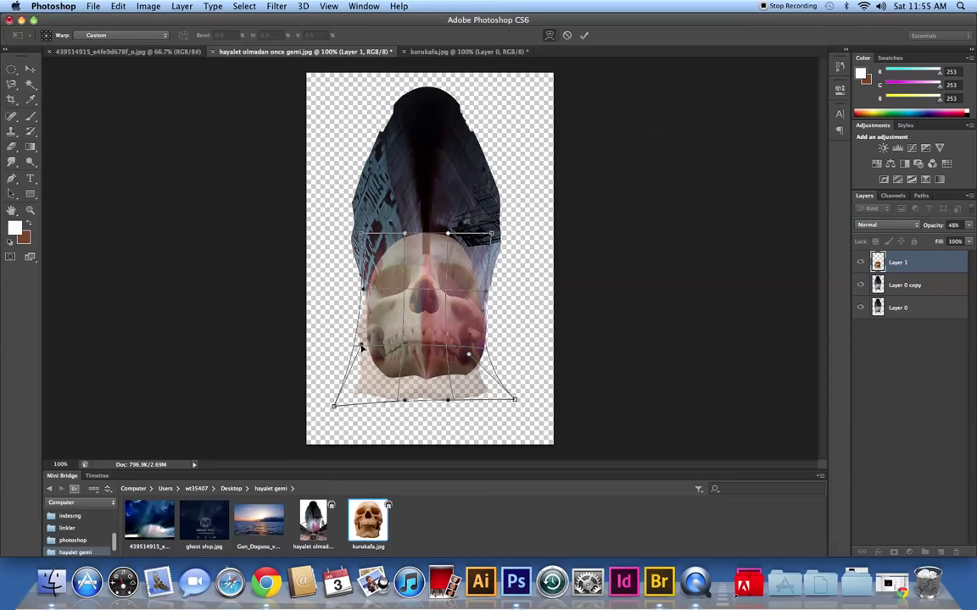
{"action": "left_click_drag", "start_coordinate": [361, 348], "coordinate": [385, 349]}
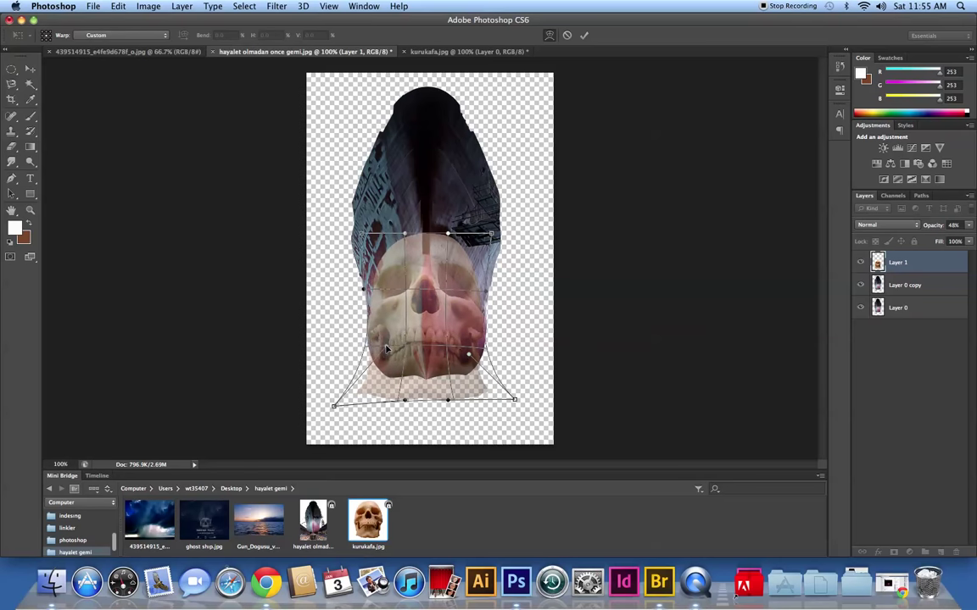
{"action": "left_click_drag", "start_coordinate": [390, 348], "coordinate": [380, 348]}
{"action": "left_click_drag", "start_coordinate": [491, 342], "coordinate": [494, 348]}
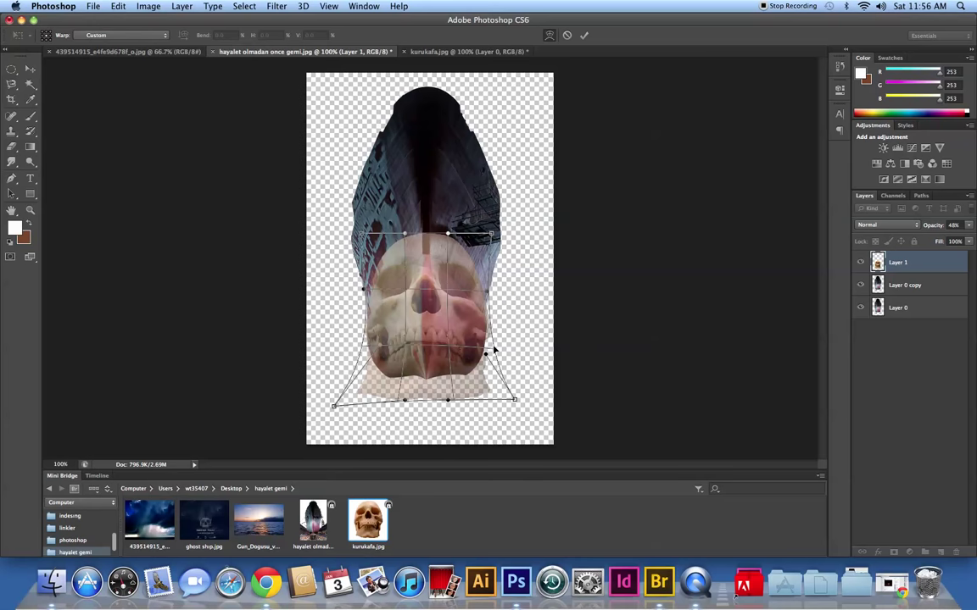
{"action": "left_click_drag", "start_coordinate": [516, 404], "coordinate": [532, 406]}
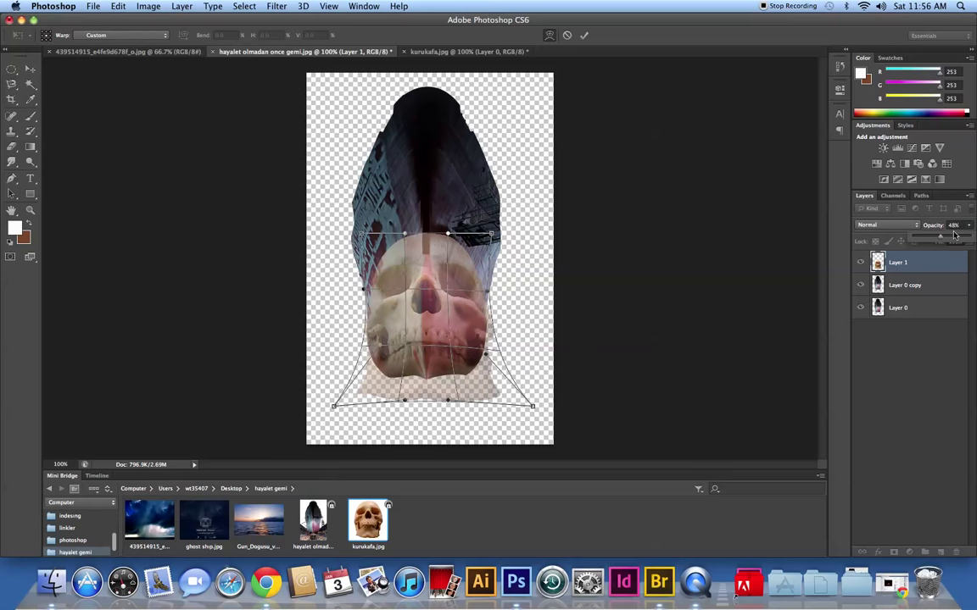
Raise the skull layer to 96% opacity, lift both bottom corners, and commit the warp.
{"action": "left_click_drag", "start_coordinate": [967, 224], "coordinate": [968, 242]}
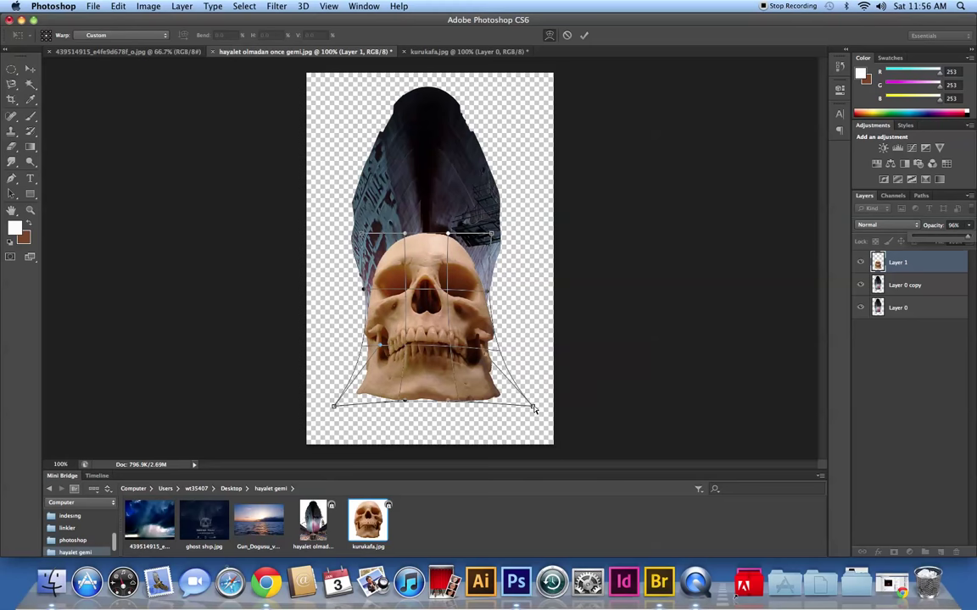
{"action": "left_click_drag", "start_coordinate": [534, 409], "coordinate": [523, 405]}
{"action": "left_click_drag", "start_coordinate": [333, 407], "coordinate": [337, 399]}
{"action": "left_click_drag", "start_coordinate": [522, 403], "coordinate": [519, 382]}
{"action": "left_click_drag", "start_coordinate": [338, 398], "coordinate": [338, 388]}
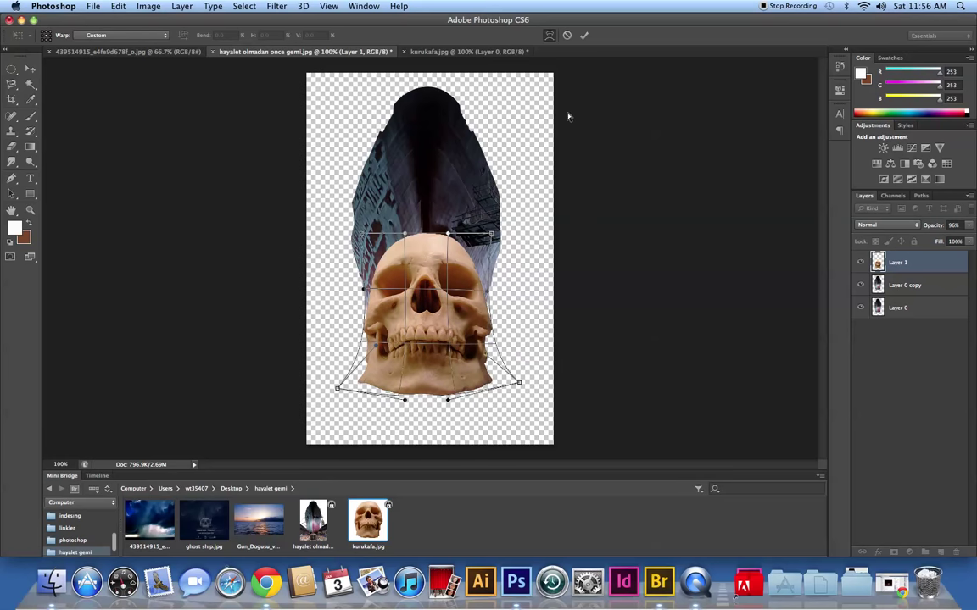
{"action": "left_click", "coordinate": [585, 33]}
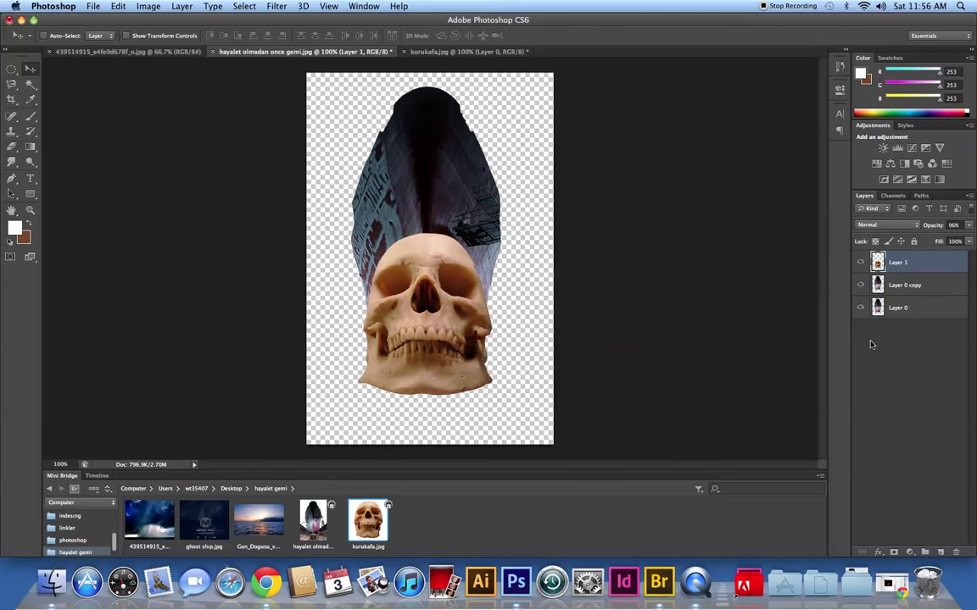
Convert the skull layer to black and white with the Default preset.
{"action": "left_click", "coordinate": [148, 6]}
{"action": "left_click", "coordinate": [142, 6]}
{"action": "left_click", "coordinate": [146, 7]}
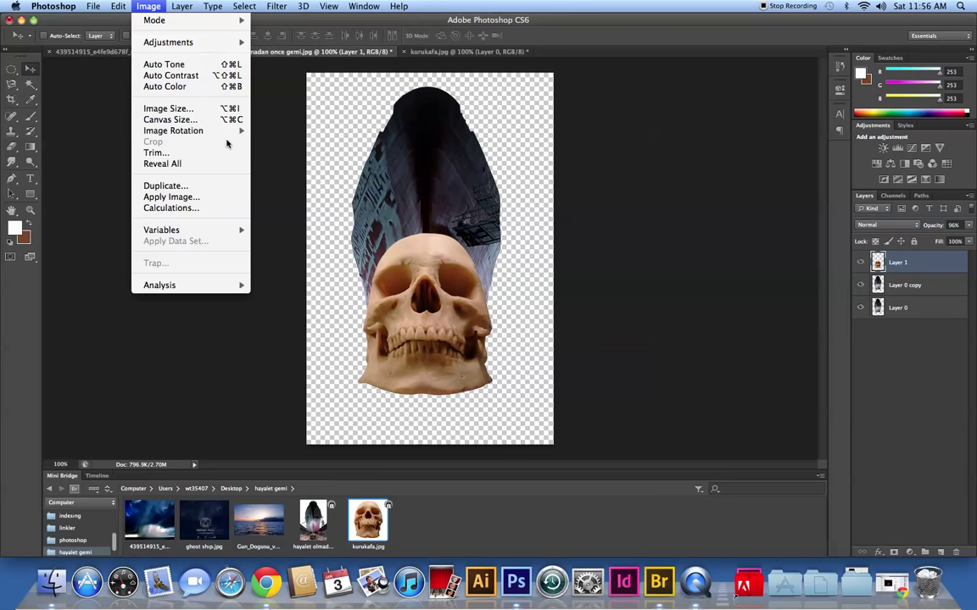
{"action": "mouse_move", "coordinate": [168, 42]}
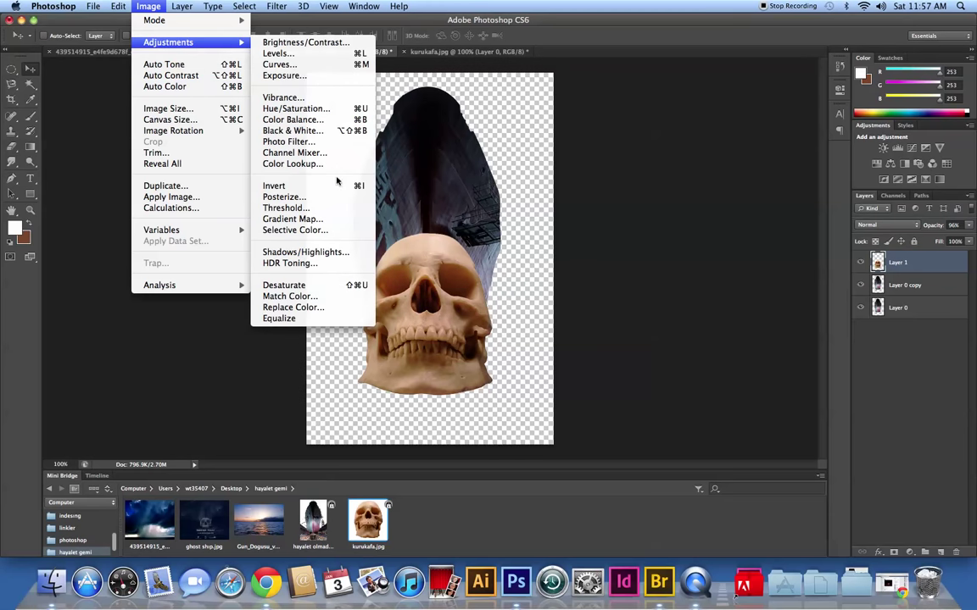
{"action": "left_click", "coordinate": [322, 130]}
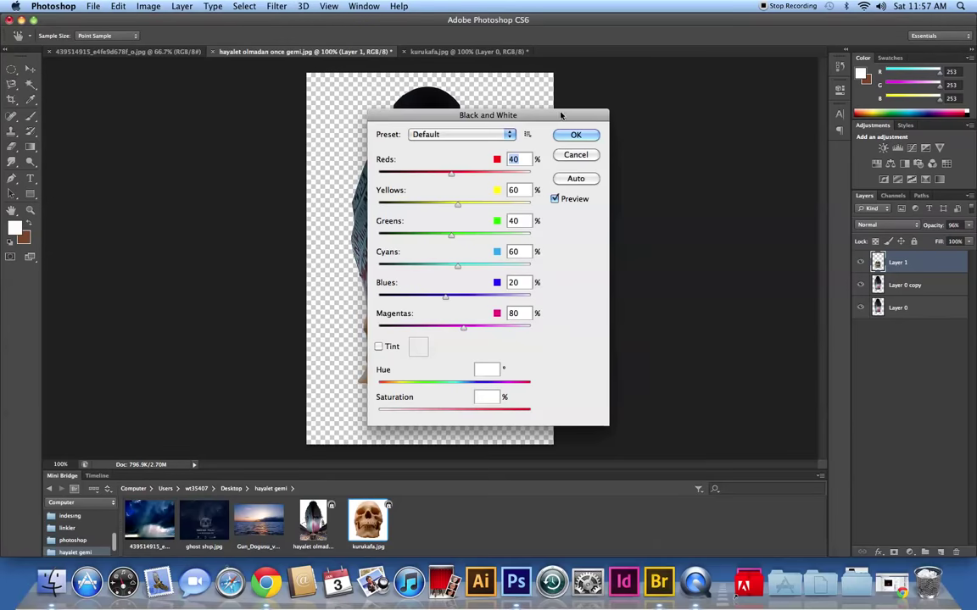
{"action": "left_click_drag", "start_coordinate": [560, 115], "coordinate": [753, 90]}
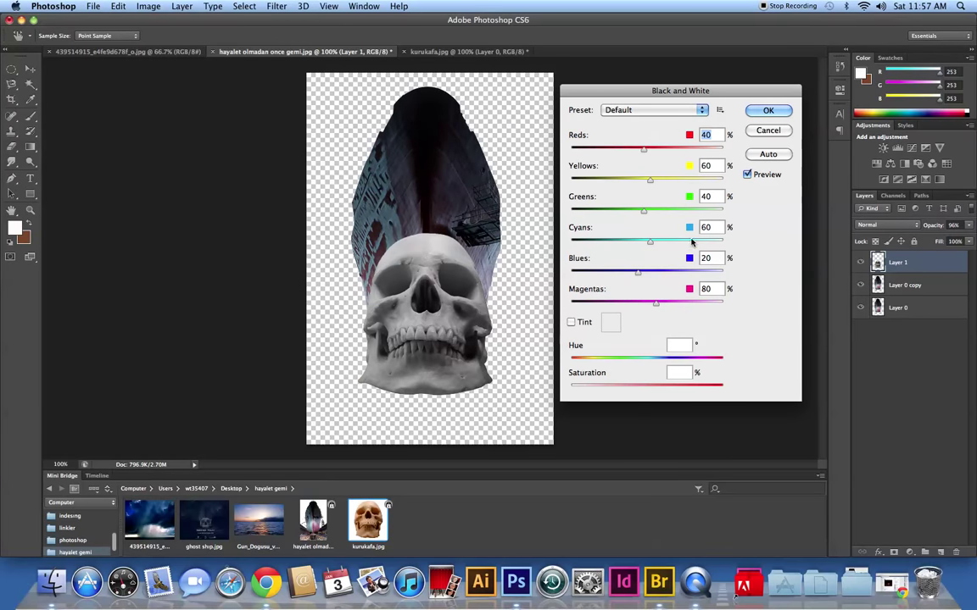
{"action": "left_click", "coordinate": [648, 110]}
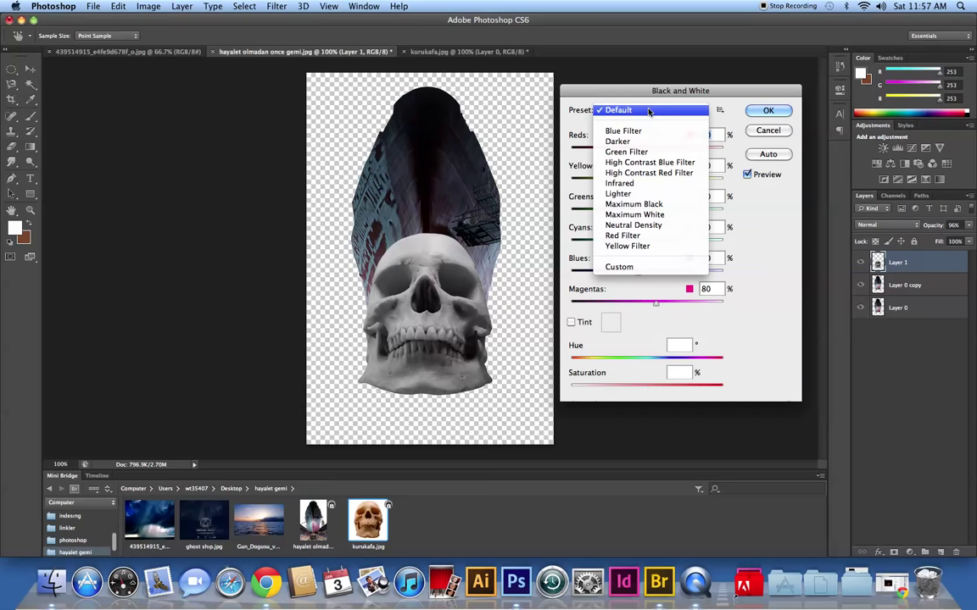
{"action": "left_click", "coordinate": [770, 113]}
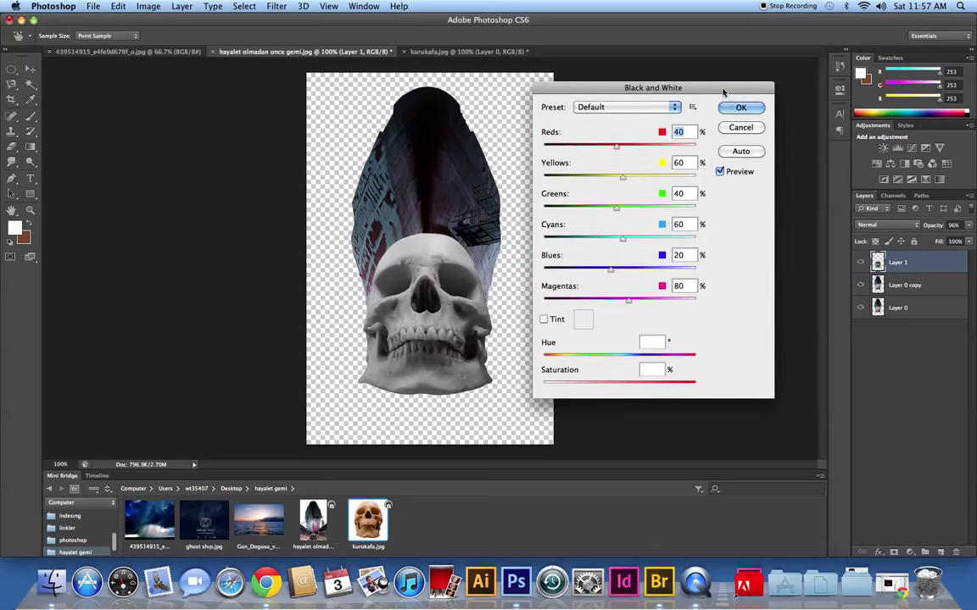
{"action": "left_click", "coordinate": [768, 111]}
Apply Black & White to Layer 0 copy, then reselect the skull layer, Layer 1.
{"action": "left_click", "coordinate": [905, 284]}
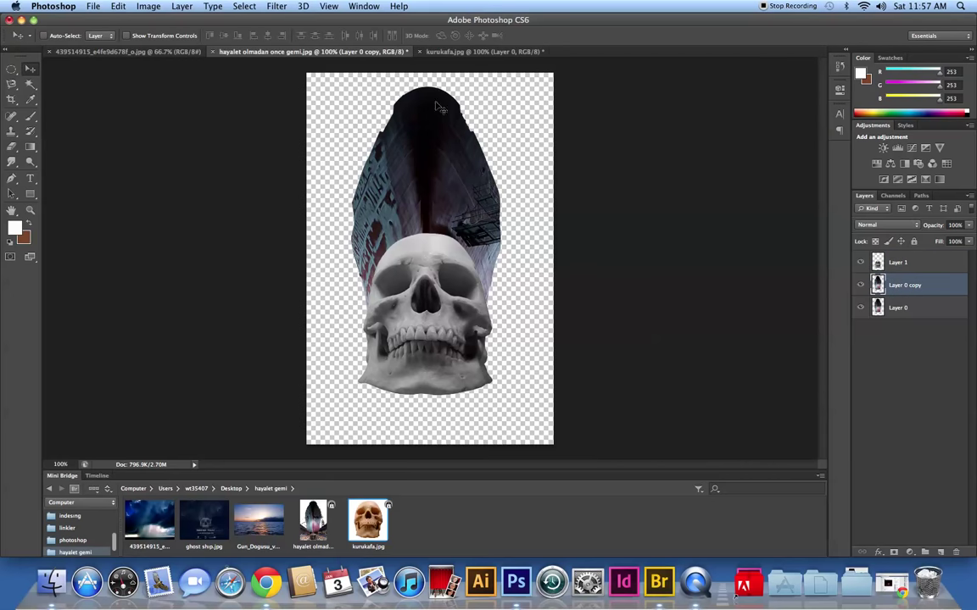
{"action": "left_click", "coordinate": [148, 6]}
{"action": "left_click", "coordinate": [292, 130]}
{"action": "left_click", "coordinate": [767, 102]}
{"action": "left_click", "coordinate": [877, 266]}
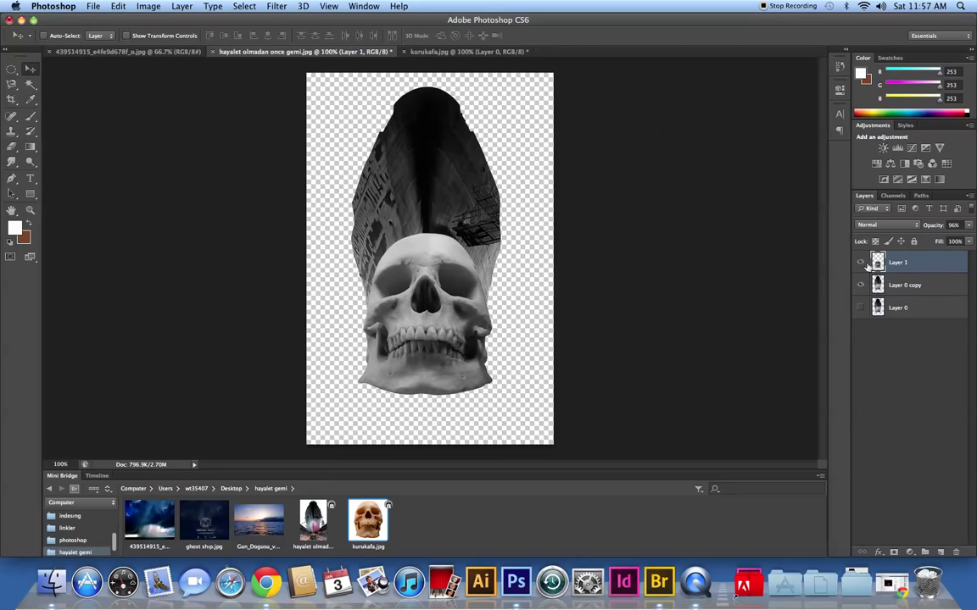
Switch to the Eraser with a soft 25 px brush and zoom in on the skull's crown.
{"action": "key", "text": "e"}
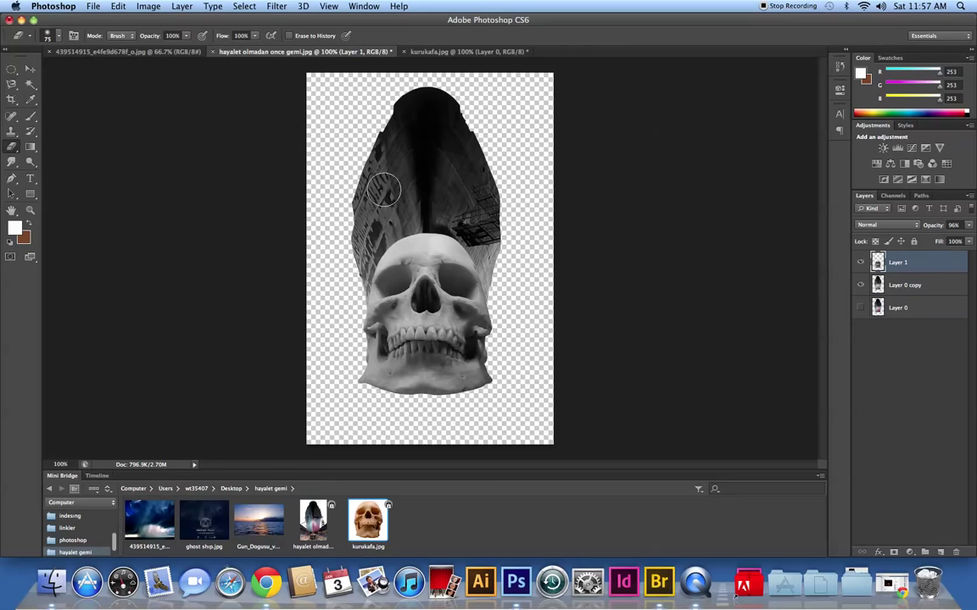
{"action": "right_click", "coordinate": [391, 193]}
{"action": "left_click_drag", "start_coordinate": [440, 217], "coordinate": [381, 194]}
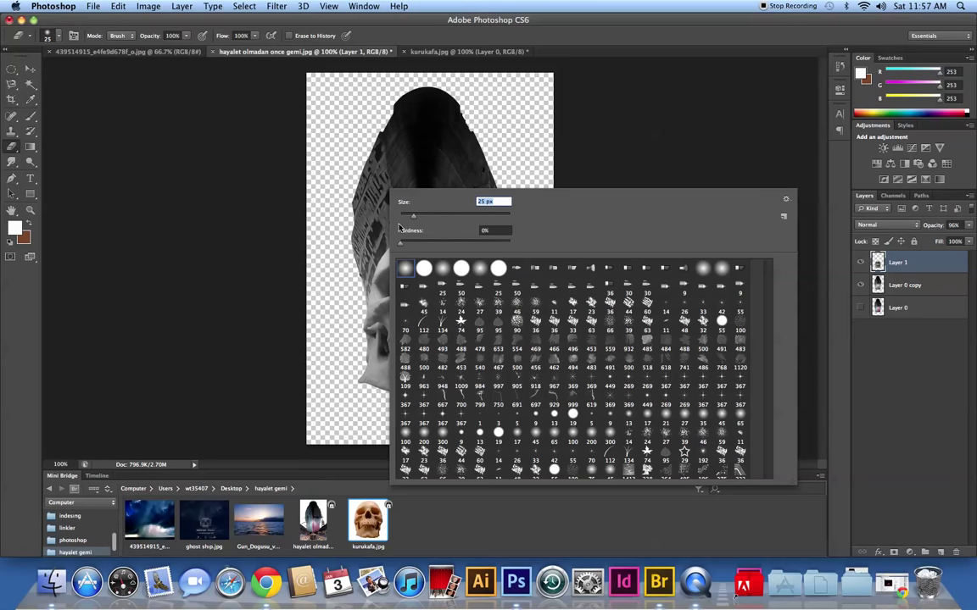
{"action": "key", "text": "Return"}
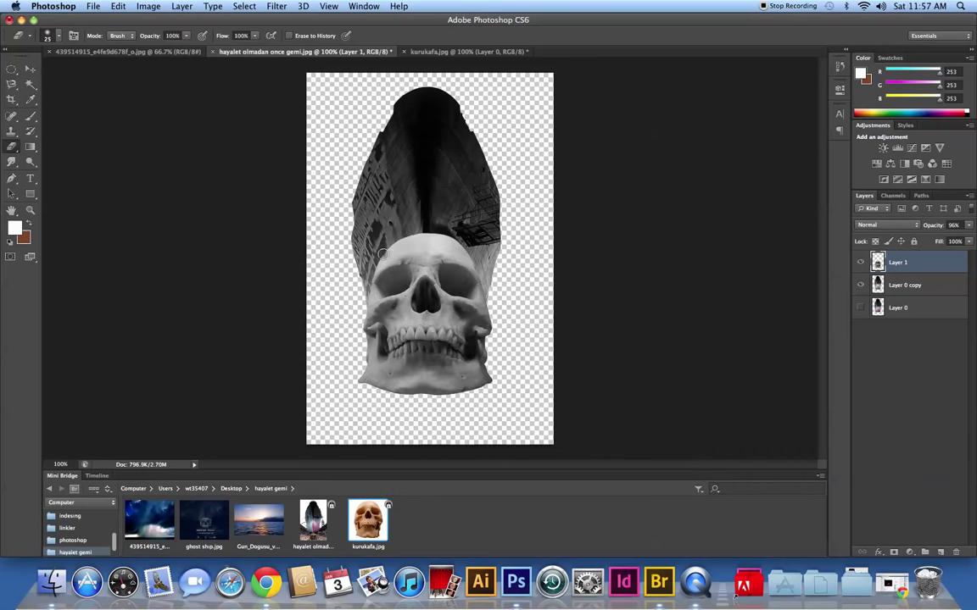
{"action": "left_click", "coordinate": [383, 253], "text": "super"}
{"action": "left_click", "coordinate": [383, 253], "text": "super"}
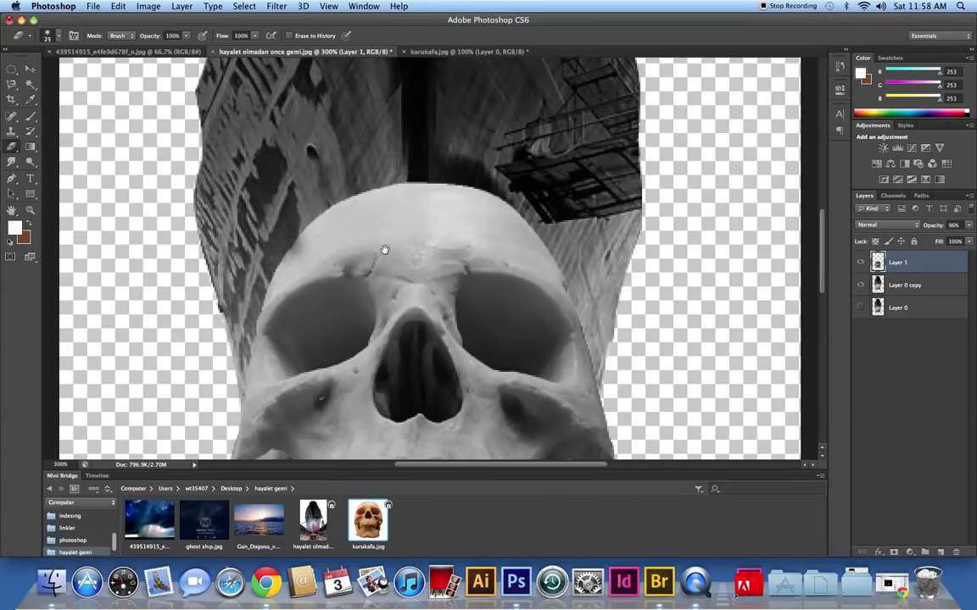
{"action": "left_click_drag", "start_coordinate": [384, 250], "coordinate": [456, 251]}
With an 18 px eraser, erase the bright halo along the skull's top, left and right edges.
{"action": "right_click", "coordinate": [310, 348]}
{"action": "left_click_drag", "start_coordinate": [330, 292], "coordinate": [328, 292]}
{"action": "key", "text": "Return"}
{"action": "mouse_move", "coordinate": [364, 231]}
{"action": "left_mouse_down"}
{"action": "mouse_move", "coordinate": [504, 178]}
{"action": "mouse_move", "coordinate": [595, 206]}
{"action": "mouse_move", "coordinate": [631, 262]}
{"action": "left_mouse_up"}
{"action": "left_click_drag", "start_coordinate": [608, 227], "coordinate": [641, 269]}
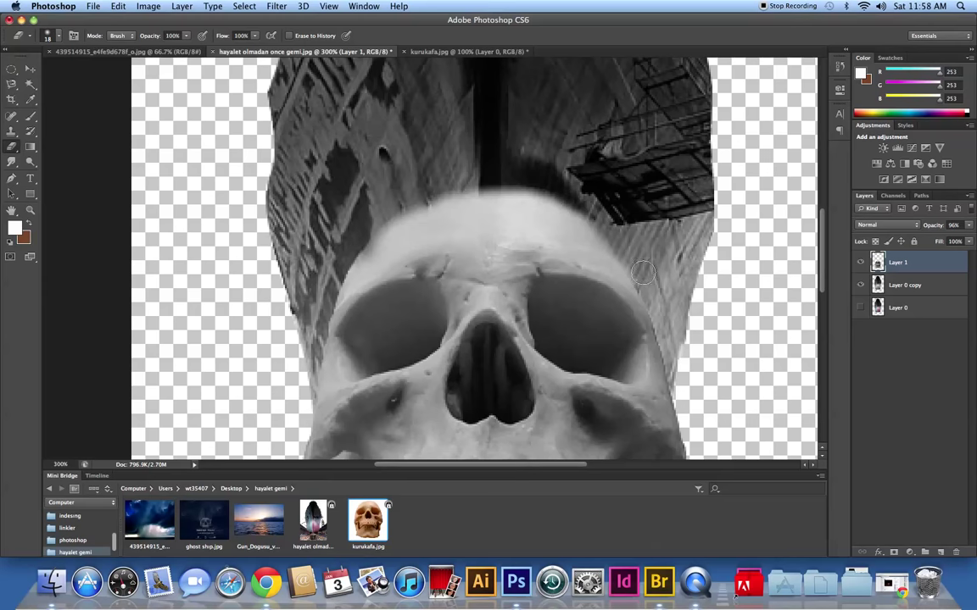
{"action": "mouse_move", "coordinate": [403, 201]}
{"action": "left_mouse_down"}
{"action": "mouse_move", "coordinate": [343, 202]}
{"action": "mouse_move", "coordinate": [322, 226]}
{"action": "mouse_move", "coordinate": [309, 241]}
{"action": "mouse_move", "coordinate": [332, 279]}
{"action": "mouse_move", "coordinate": [324, 295]}
{"action": "left_mouse_up"}
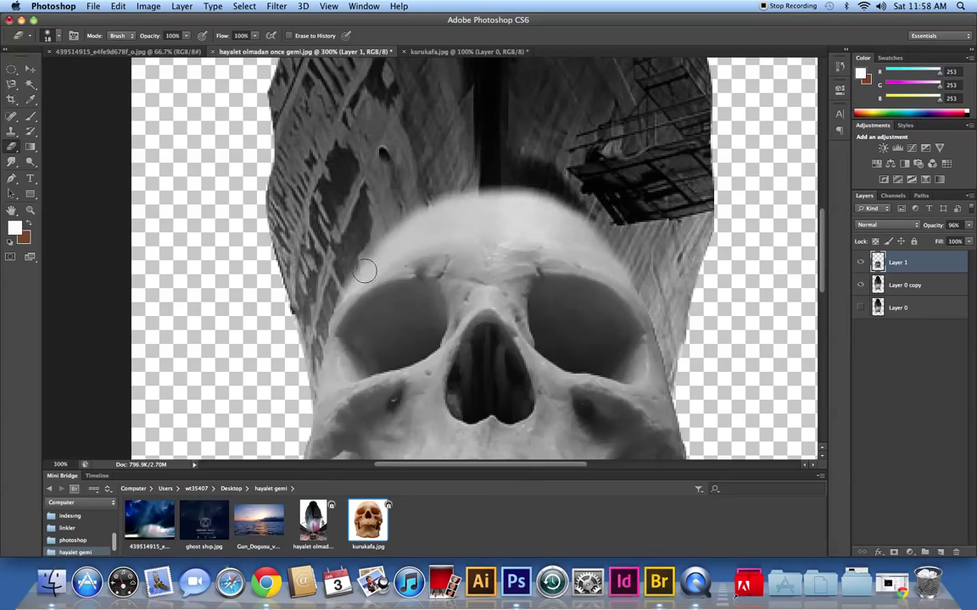
{"action": "left_click_drag", "start_coordinate": [604, 229], "coordinate": [538, 190]}
{"action": "mouse_move", "coordinate": [593, 219]}
{"action": "left_mouse_down"}
{"action": "mouse_move", "coordinate": [567, 203]}
{"action": "mouse_move", "coordinate": [484, 186]}
{"action": "mouse_move", "coordinate": [420, 200]}
{"action": "mouse_move", "coordinate": [441, 170]}
{"action": "mouse_move", "coordinate": [505, 178]}
{"action": "left_mouse_up"}
Zoom back out to the whole poster and also select the ship copy layer.
{"action": "key", "text": "super+minus"}
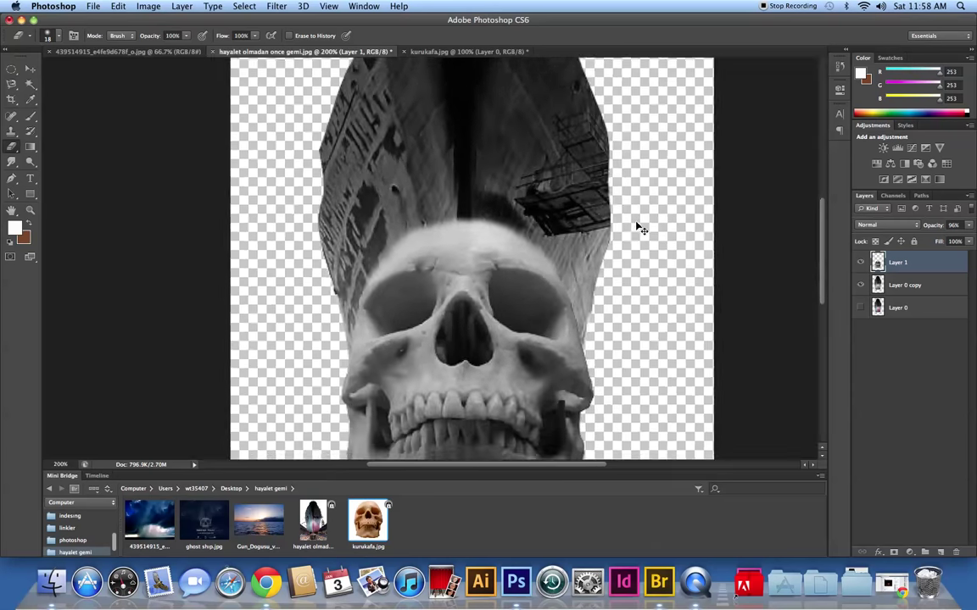
{"action": "key", "text": "super+minus"}
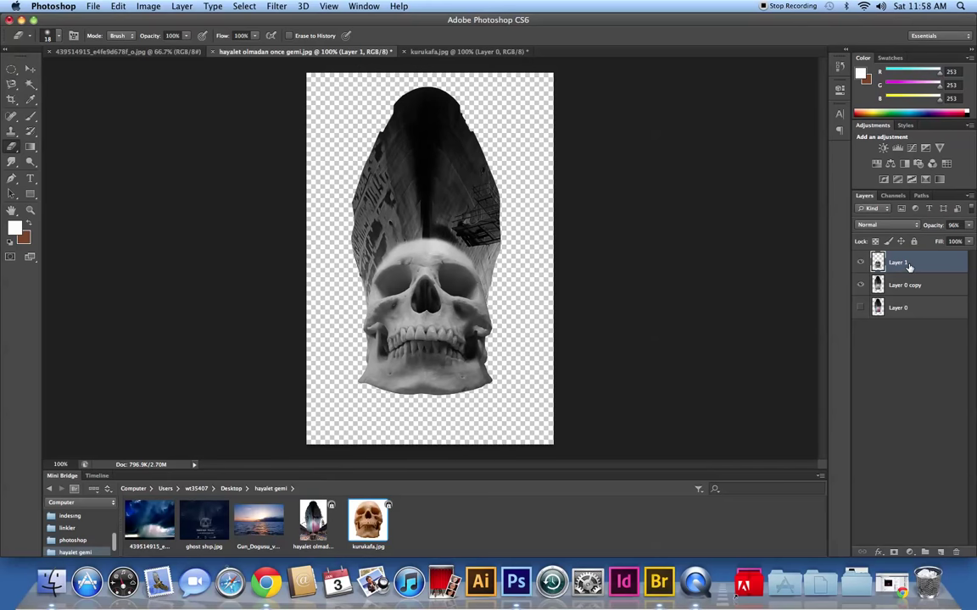
{"action": "left_click", "coordinate": [910, 287], "text": "shift"}
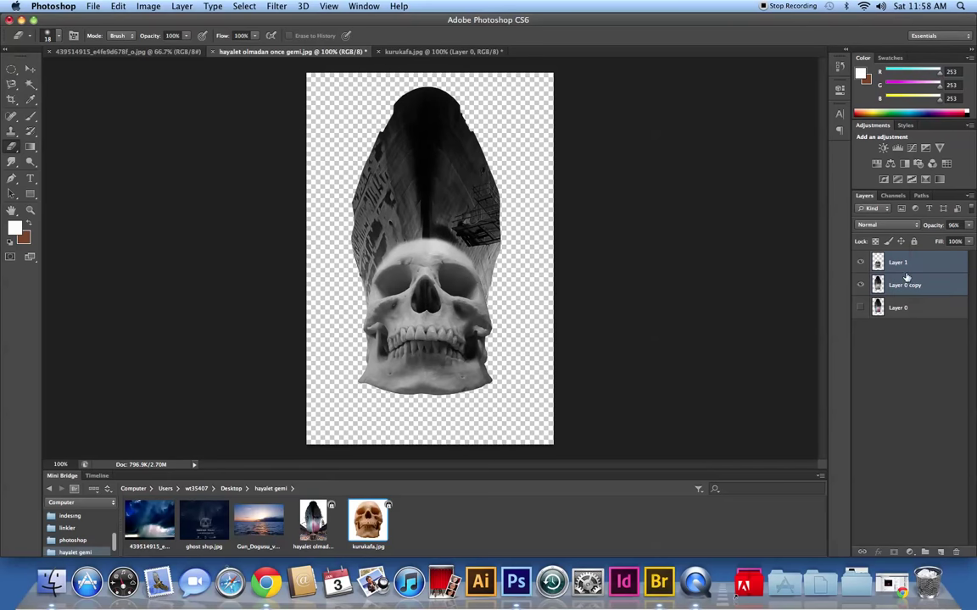
Select only the skull layer and Merge Down it into the ship layer.
{"action": "right_click", "coordinate": [909, 287]}
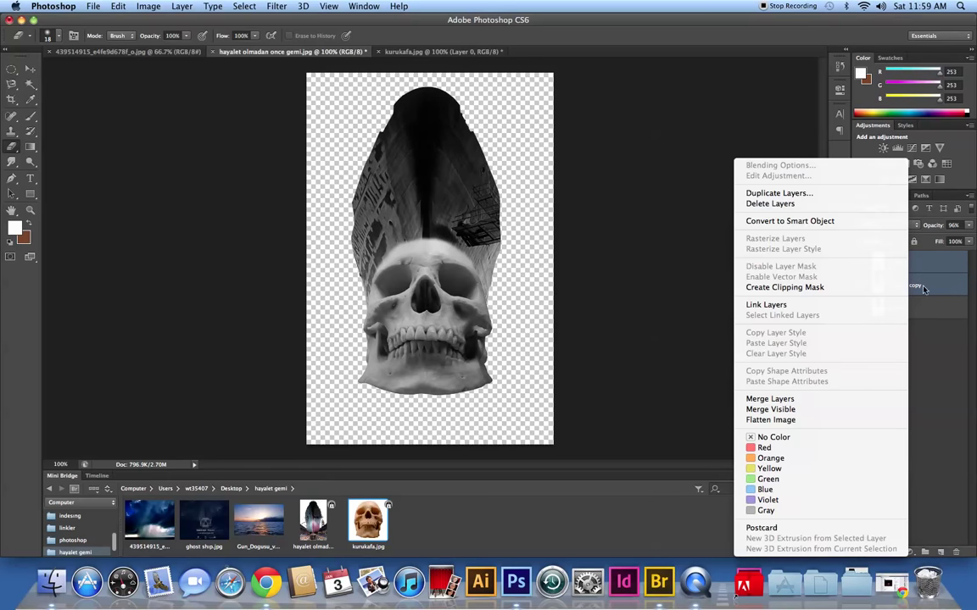
{"action": "left_click", "coordinate": [912, 263]}
{"action": "right_click", "coordinate": [927, 263]}
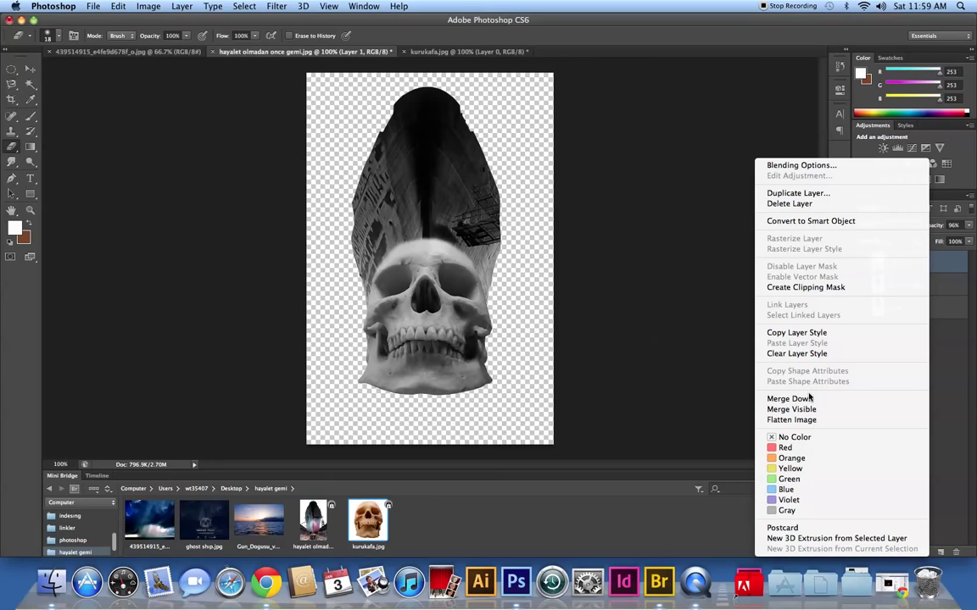
{"action": "left_click", "coordinate": [807, 399]}
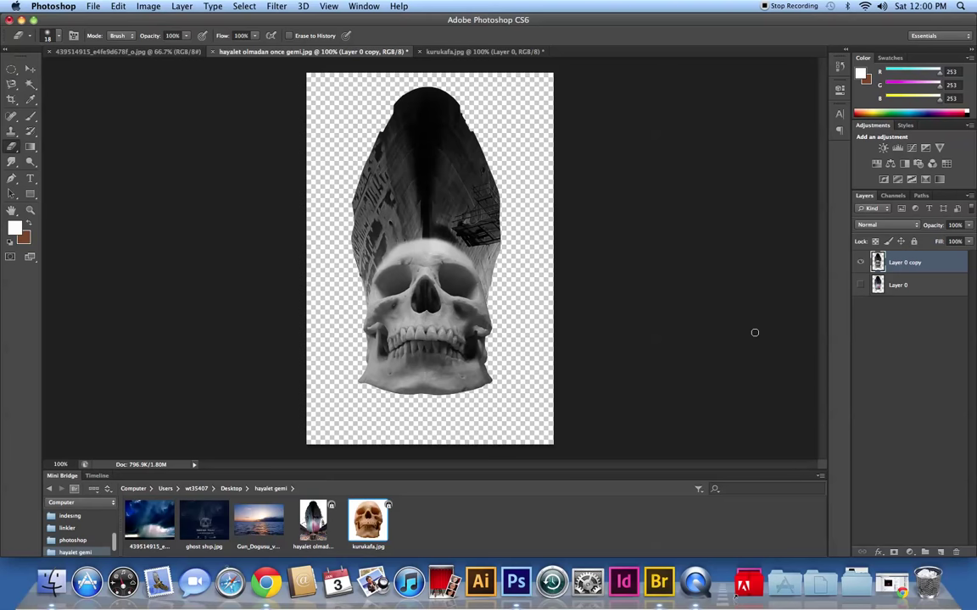
Open the sunset sea photo, unlock its Background as Layer 0, and convert it to Black & White.
{"action": "double_click", "coordinate": [277, 532]}
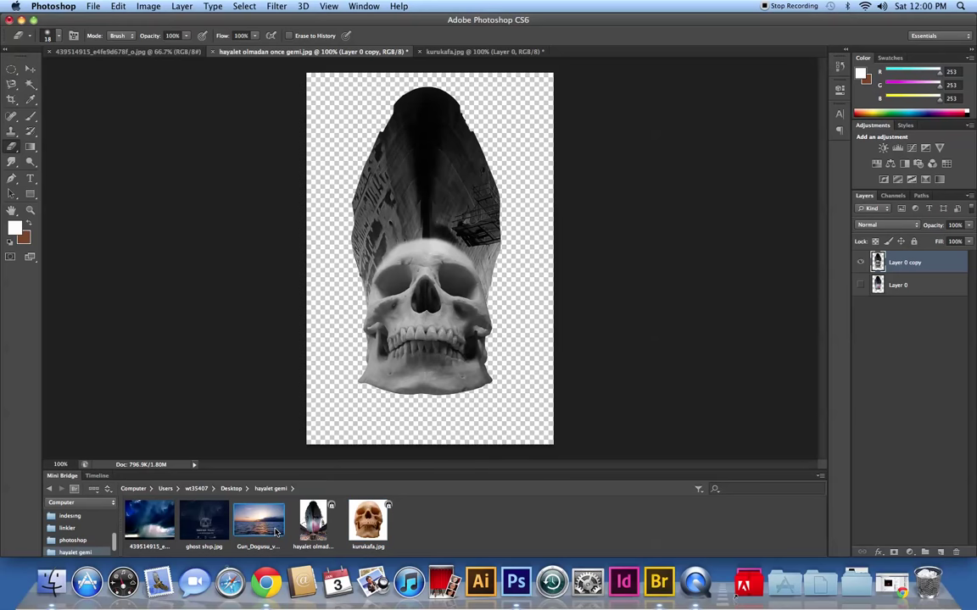
{"action": "double_click", "coordinate": [952, 258]}
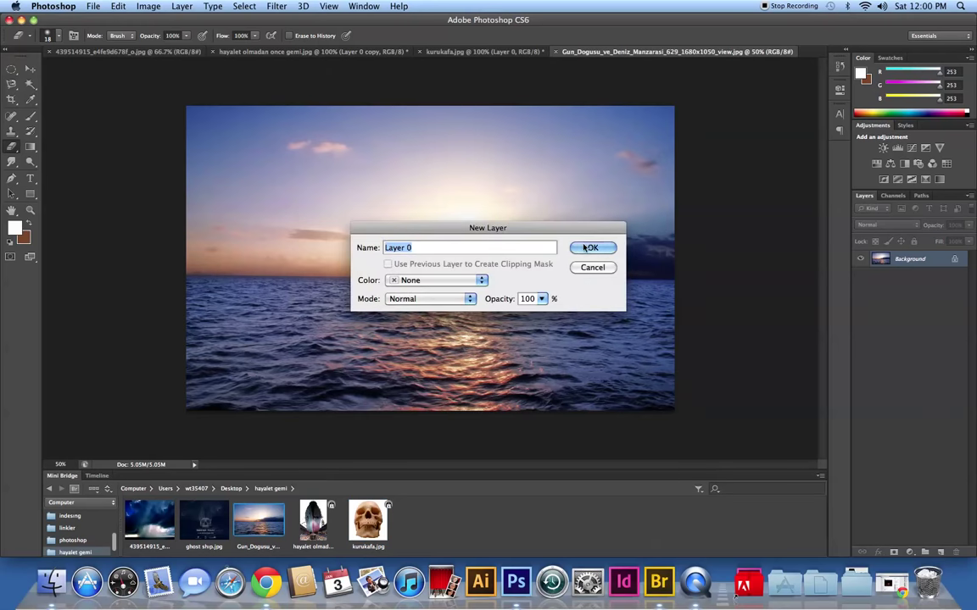
{"action": "key", "text": "Return"}
{"action": "left_click", "coordinate": [148, 6]}
{"action": "left_click", "coordinate": [318, 132]}
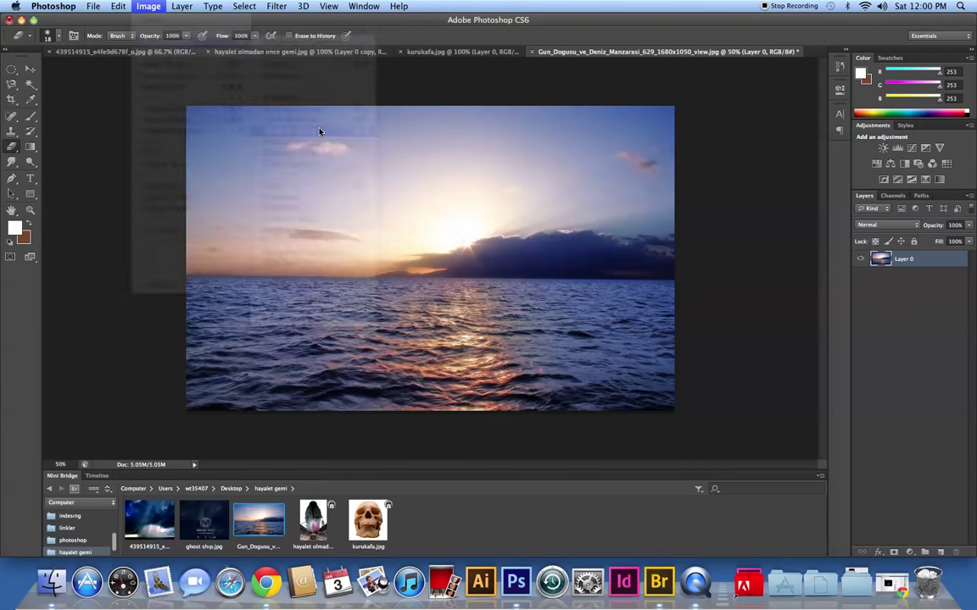
{"action": "left_click", "coordinate": [772, 101]}
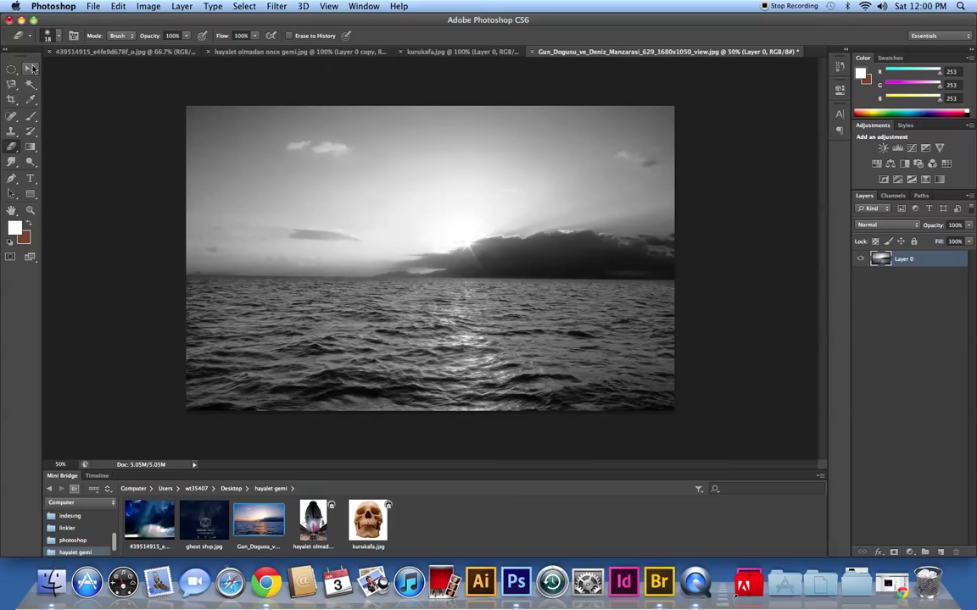
Unlock the storm clouds photo's Background as Layer 0 and convert it to Black & White.
{"action": "double_click", "coordinate": [149, 520]}
{"action": "double_click", "coordinate": [956, 264]}
{"action": "left_click", "coordinate": [590, 246]}
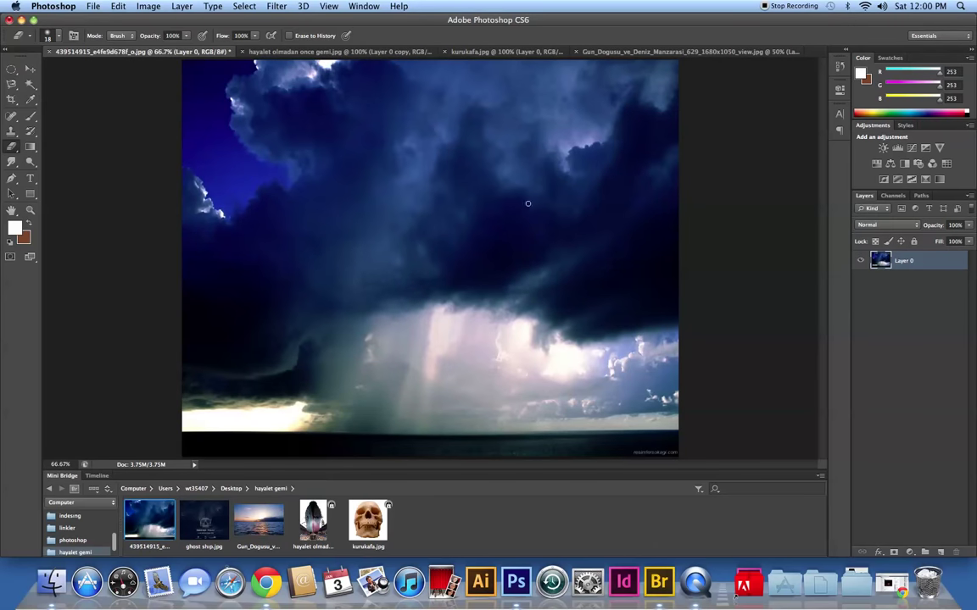
{"action": "left_click", "coordinate": [146, 6]}
{"action": "left_click", "coordinate": [276, 129]}
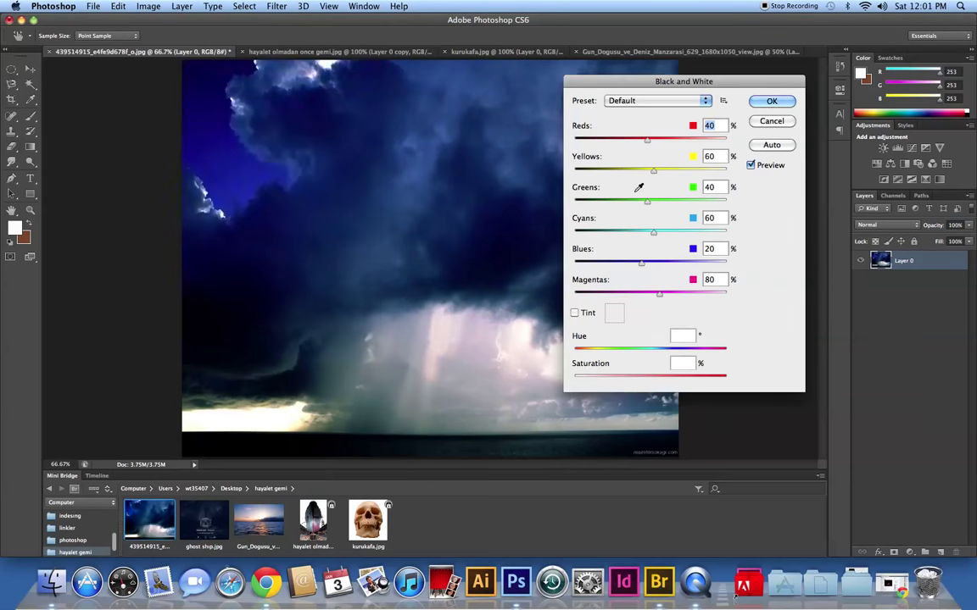
{"action": "left_click", "coordinate": [772, 101]}
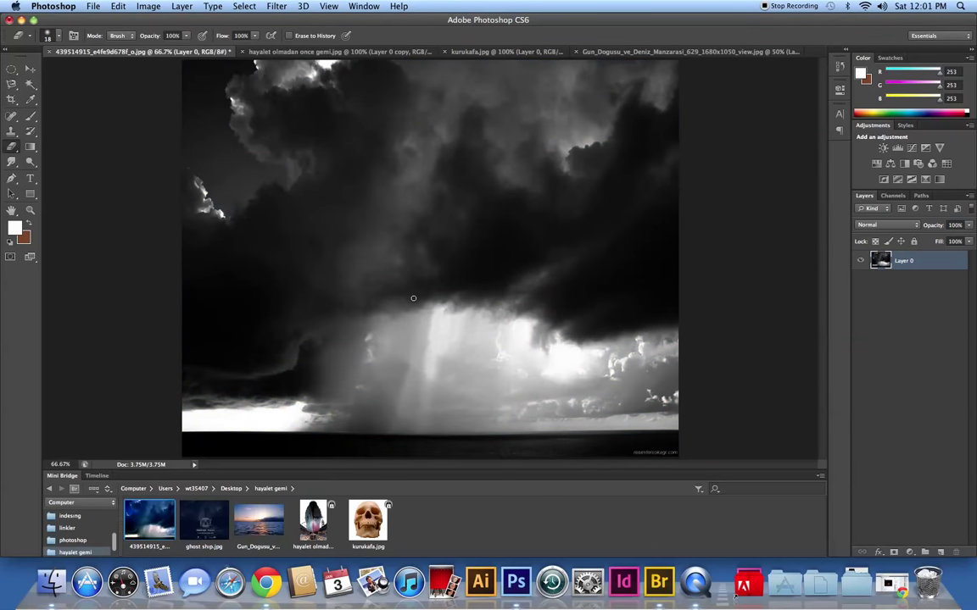
{"action": "left_click", "coordinate": [34, 68]}
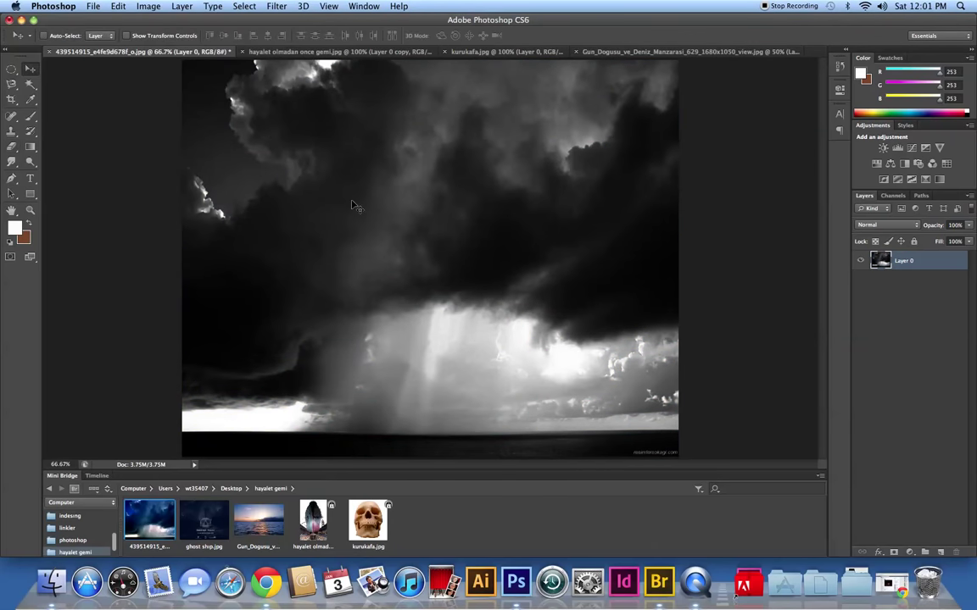
Drag the sea layer into the storm document, scale it to about 103.6% and nudge it up.
{"action": "left_click_drag", "start_coordinate": [373, 207], "coordinate": [566, 66]}
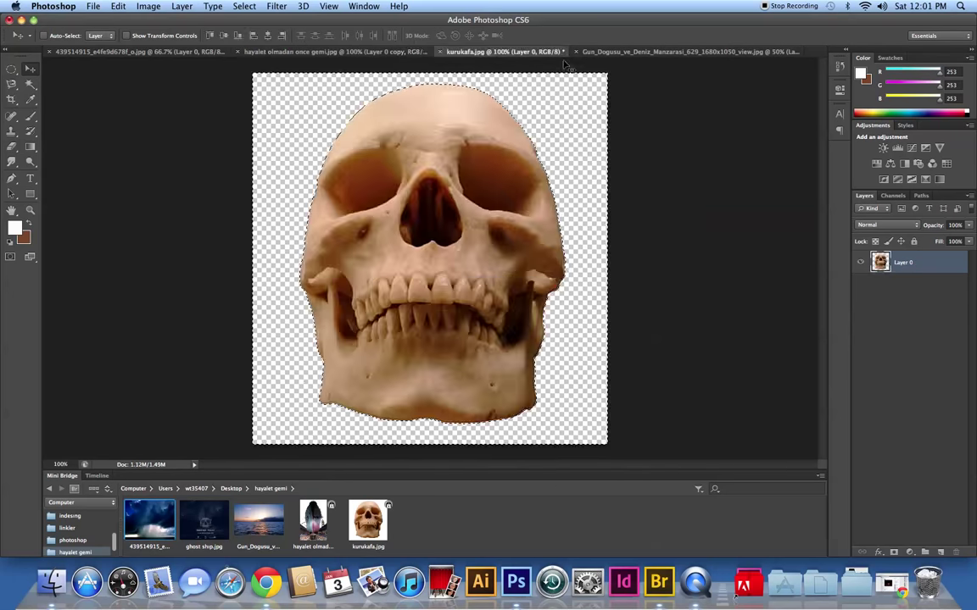
{"action": "mouse_move", "coordinate": [566, 65]}
{"action": "left_mouse_down"}
{"action": "mouse_move", "coordinate": [137, 69]}
{"action": "mouse_move", "coordinate": [414, 208]}
{"action": "left_mouse_up"}
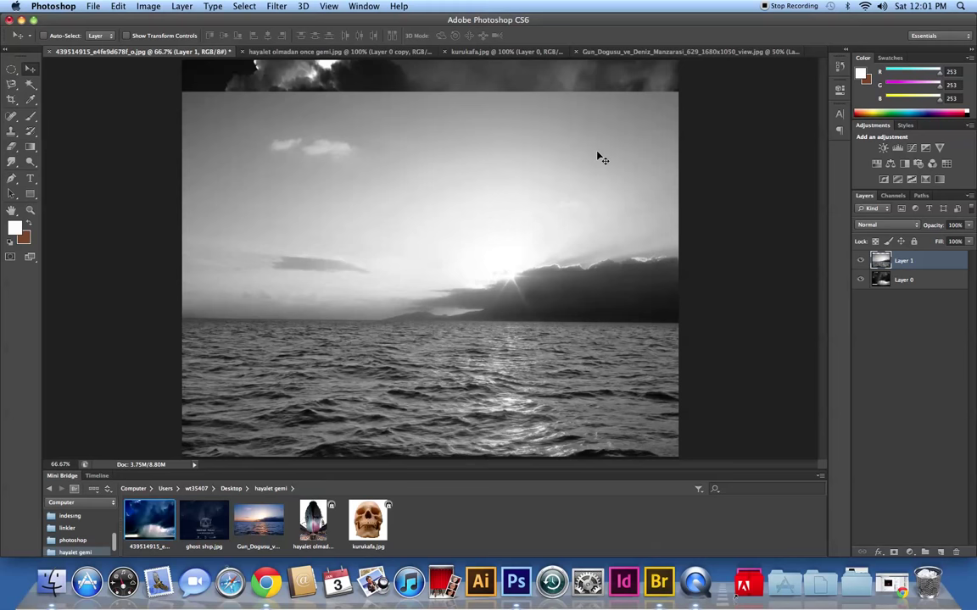
{"action": "key", "text": "ctrl+t"}
{"action": "left_click_drag", "start_coordinate": [785, 88], "coordinate": [798, 81]}
{"action": "left_click_drag", "start_coordinate": [583, 188], "coordinate": [583, 161]}
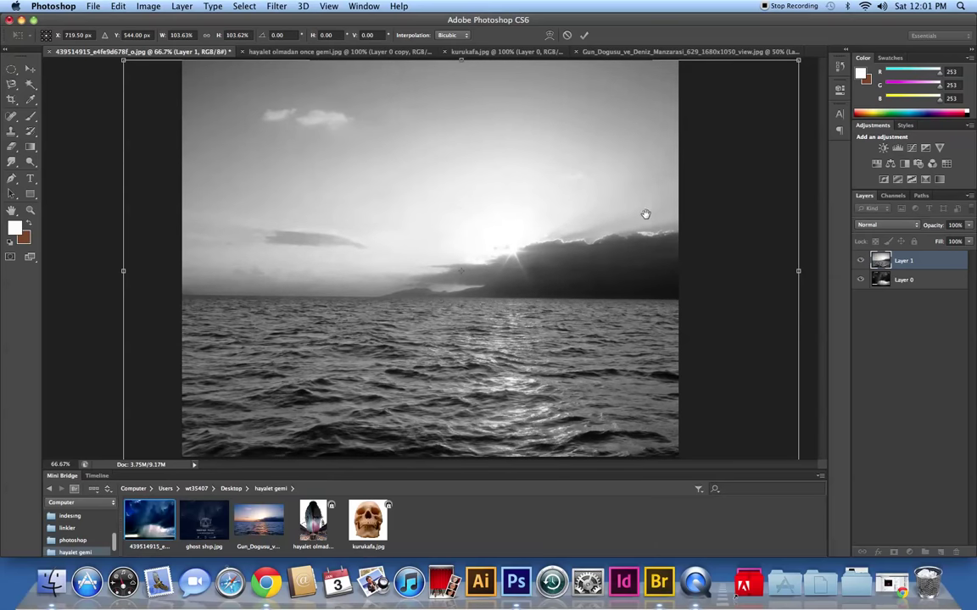
{"action": "key", "text": "super+minus"}
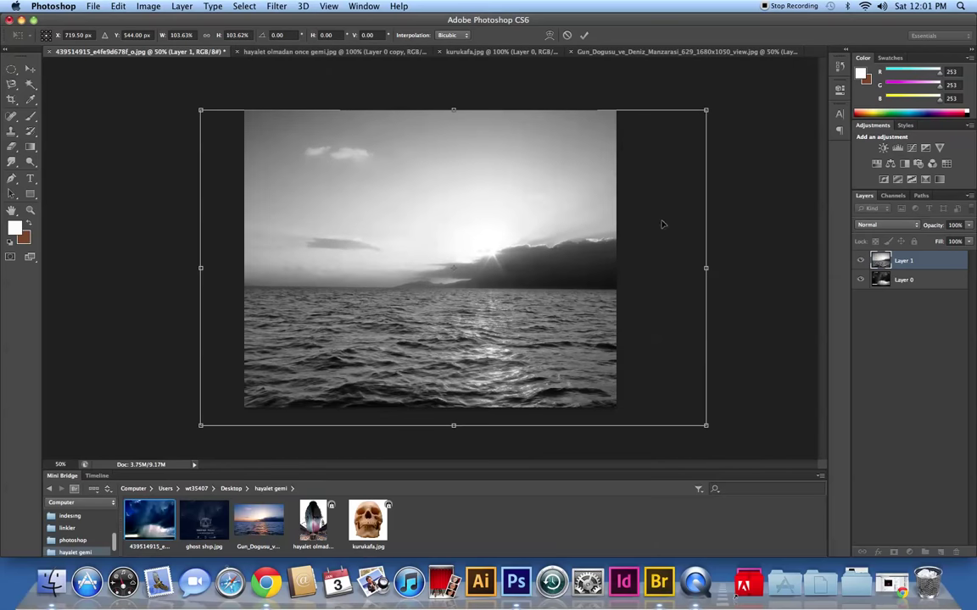
{"action": "left_click", "coordinate": [583, 35]}
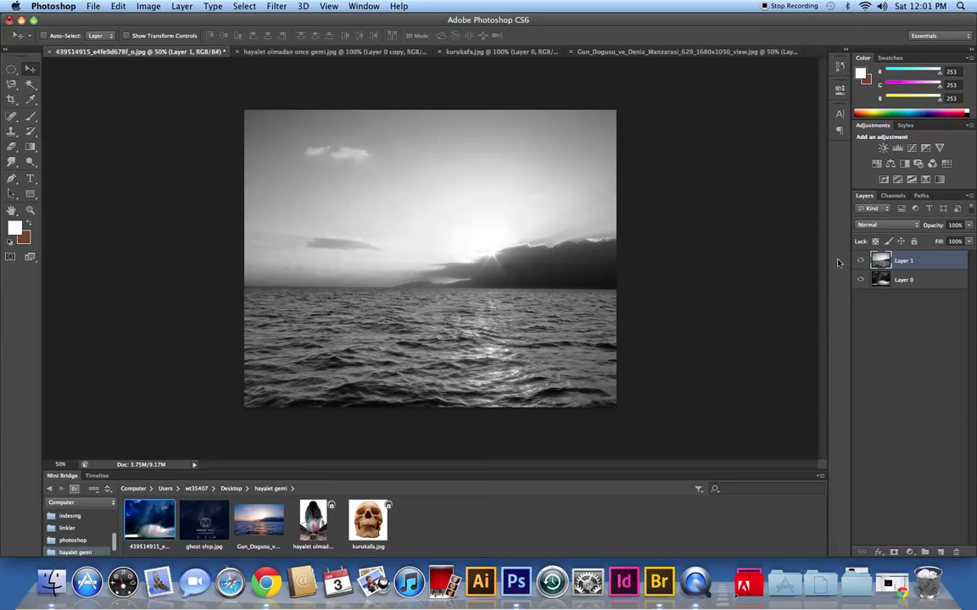
{"action": "left_click", "coordinate": [890, 227]}
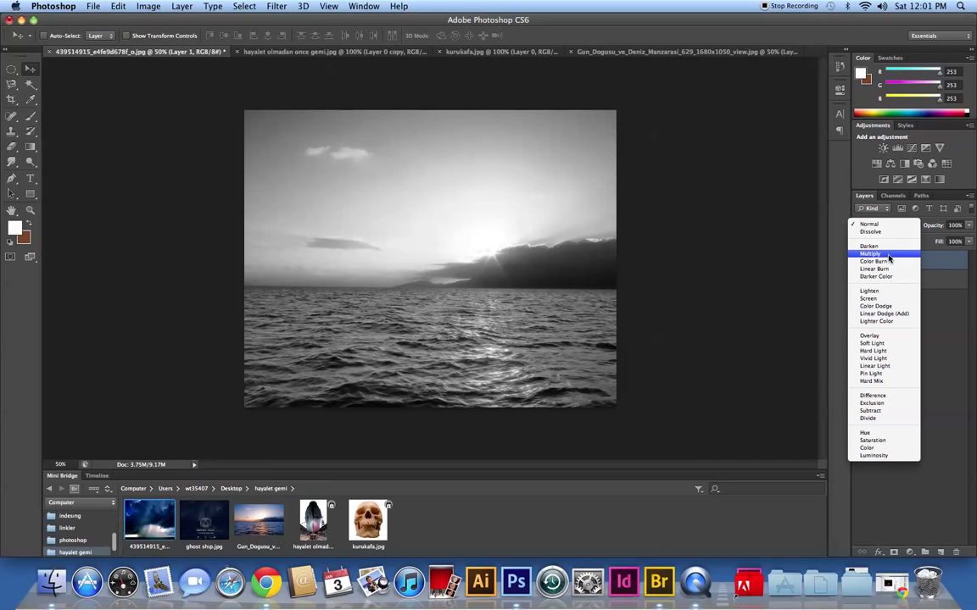
Blend the sea layer with Multiply and add a new empty Layer 2 above it.
{"action": "left_click", "coordinate": [874, 254]}
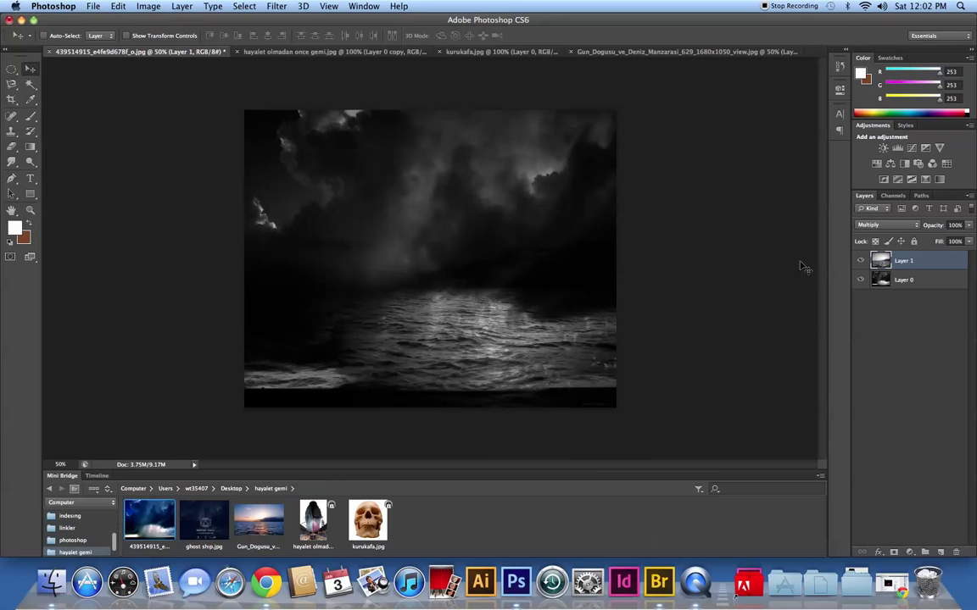
{"action": "key", "text": "super+shift+alt+n"}
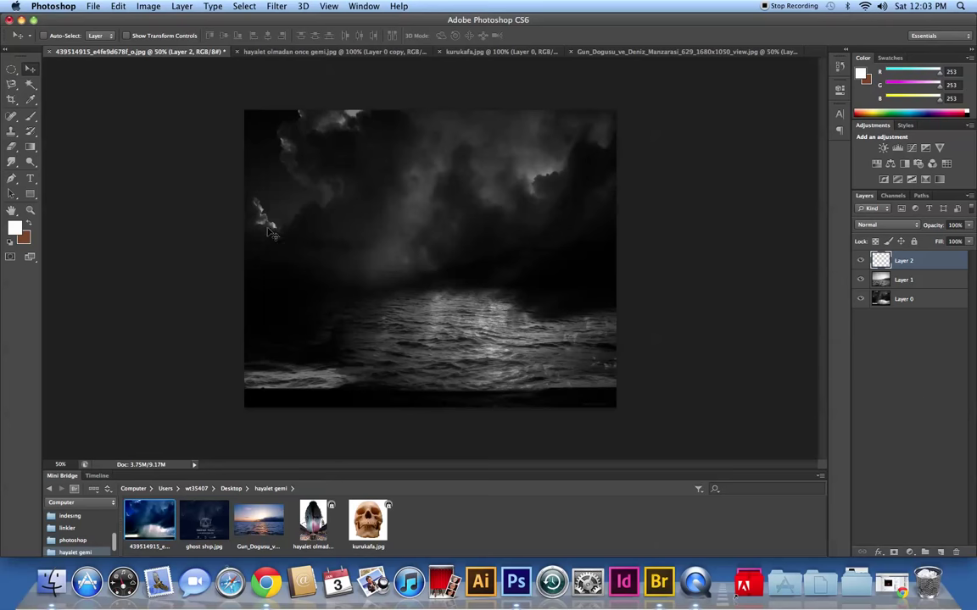
Paint a soft black patch on the water's centre on Layer 2, then lower it to 55% opacity.
{"action": "left_click", "coordinate": [25, 240]}
{"action": "left_click", "coordinate": [549, 329]}
{"action": "key", "text": "Return"}
{"action": "left_click", "coordinate": [28, 222]}
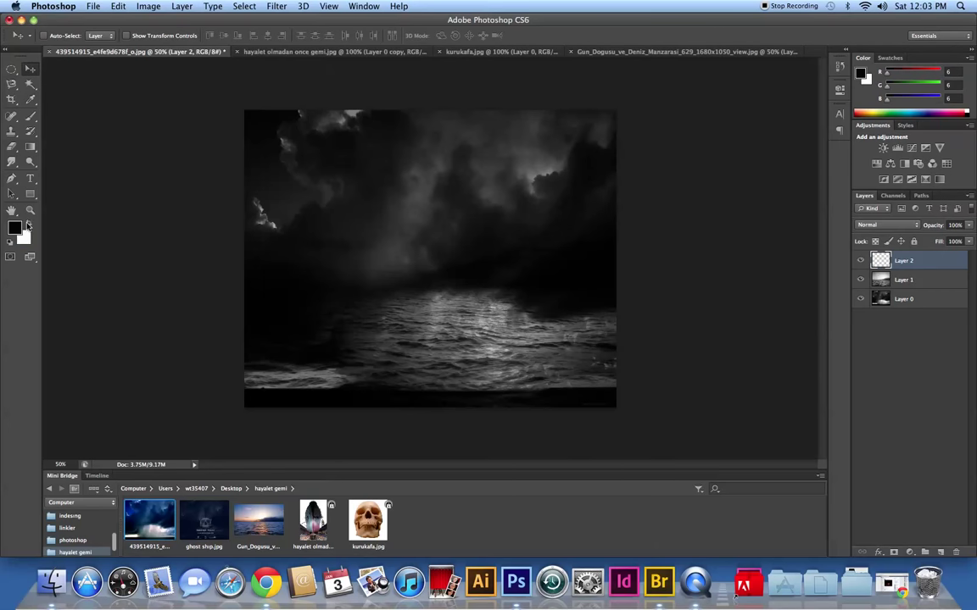
{"action": "left_click", "coordinate": [31, 116]}
{"action": "mouse_move", "coordinate": [486, 311]}
{"action": "left_mouse_down"}
{"action": "mouse_move", "coordinate": [437, 308]}
{"action": "mouse_move", "coordinate": [451, 315]}
{"action": "mouse_move", "coordinate": [461, 304]}
{"action": "mouse_move", "coordinate": [493, 305]}
{"action": "left_mouse_up"}
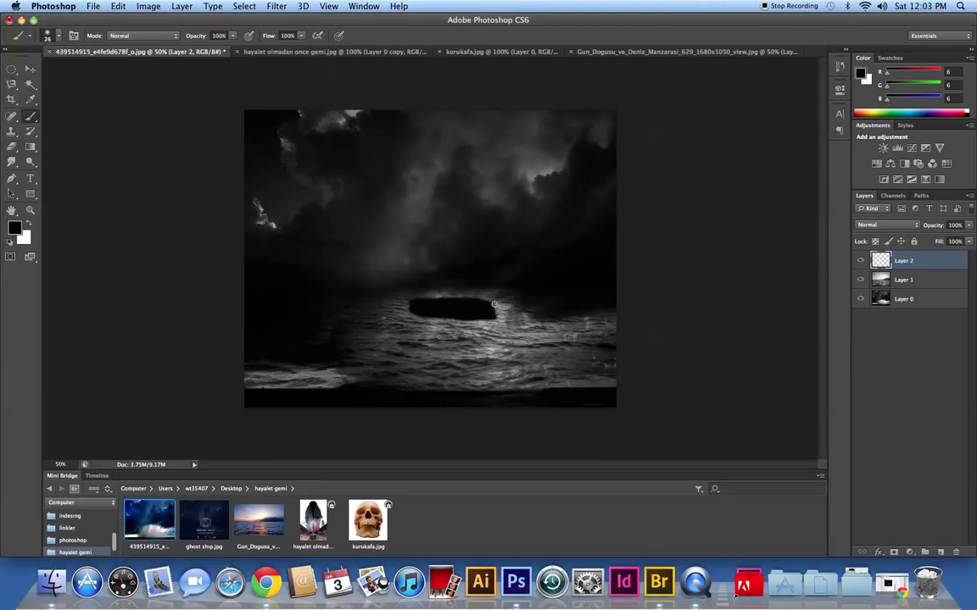
{"action": "mouse_move", "coordinate": [969, 225]}
{"action": "left_mouse_down"}
{"action": "mouse_move", "coordinate": [956, 242]}
{"action": "mouse_move", "coordinate": [847, 217]}
{"action": "left_mouse_up"}
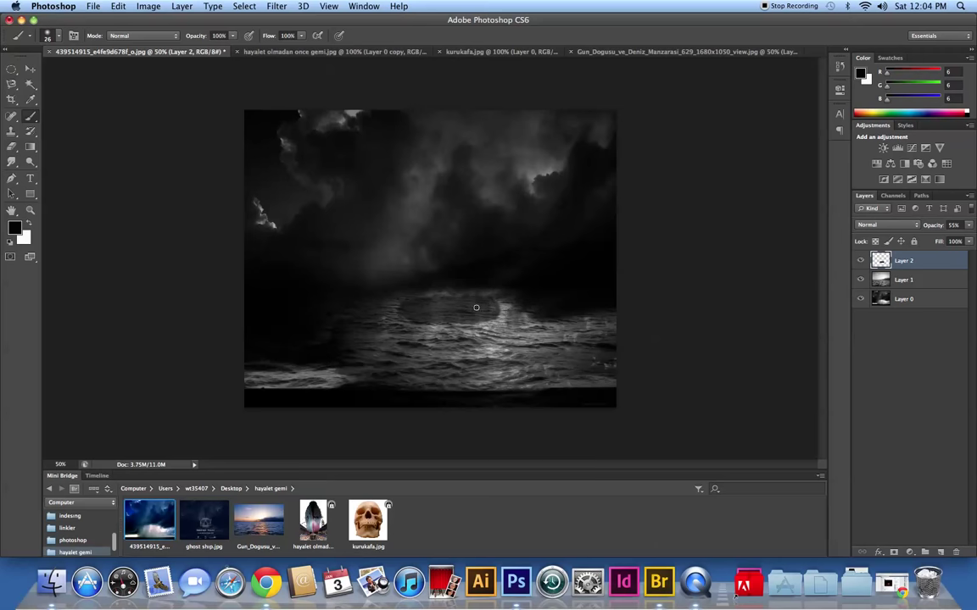
Drag the skull-ship layer from the 'hayalet olmadan once gemi' image into the sea composite.
{"action": "left_click", "coordinate": [496, 52]}
{"action": "left_click", "coordinate": [610, 52]}
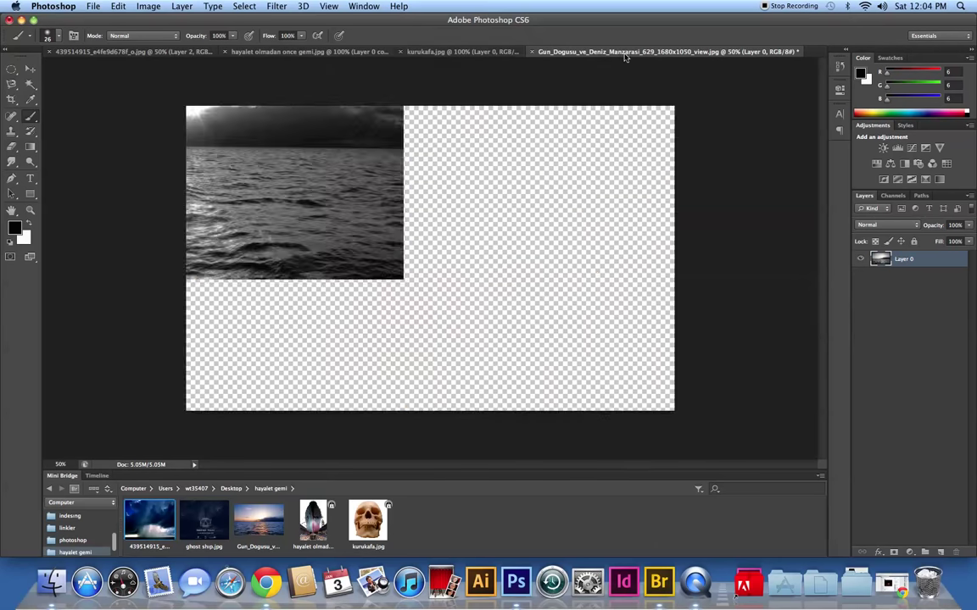
{"action": "left_click", "coordinate": [306, 51]}
{"action": "left_click", "coordinate": [29, 69]}
{"action": "mouse_move", "coordinate": [354, 226]}
{"action": "left_mouse_down"}
{"action": "mouse_move", "coordinate": [343, 222]}
{"action": "mouse_move", "coordinate": [429, 235]}
{"action": "left_mouse_up"}
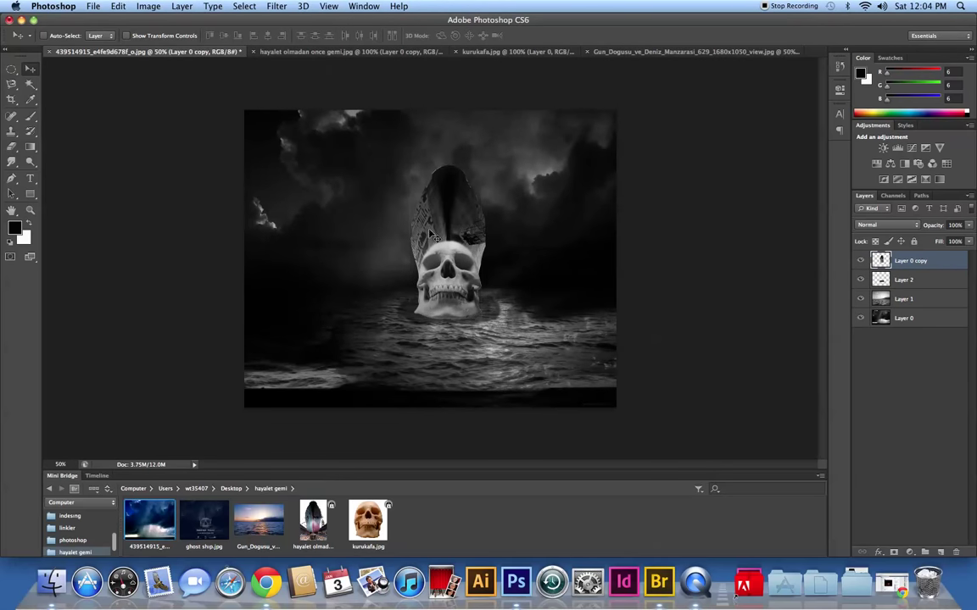
Scale the skull ship to about 145% and centre it over the dark water.
{"action": "key", "text": "ctrl+t"}
{"action": "left_click_drag", "start_coordinate": [483, 163], "coordinate": [536, 131]}
{"action": "mouse_move", "coordinate": [451, 260]}
{"action": "left_mouse_down"}
{"action": "mouse_move", "coordinate": [456, 237]}
{"action": "mouse_move", "coordinate": [447, 236]}
{"action": "left_mouse_up"}
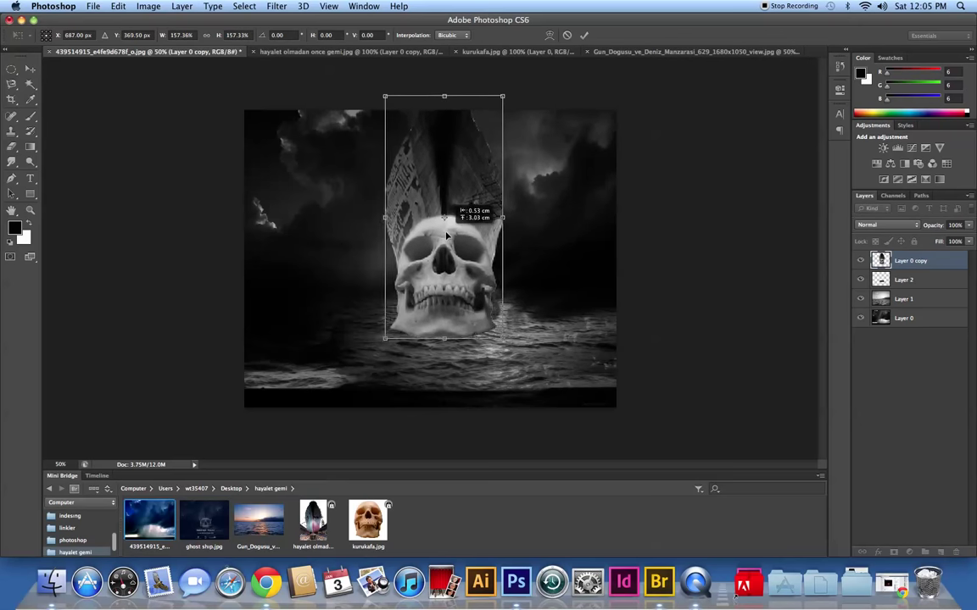
{"action": "left_click_drag", "start_coordinate": [447, 237], "coordinate": [450, 243]}
{"action": "left_click_drag", "start_coordinate": [506, 107], "coordinate": [501, 113]}
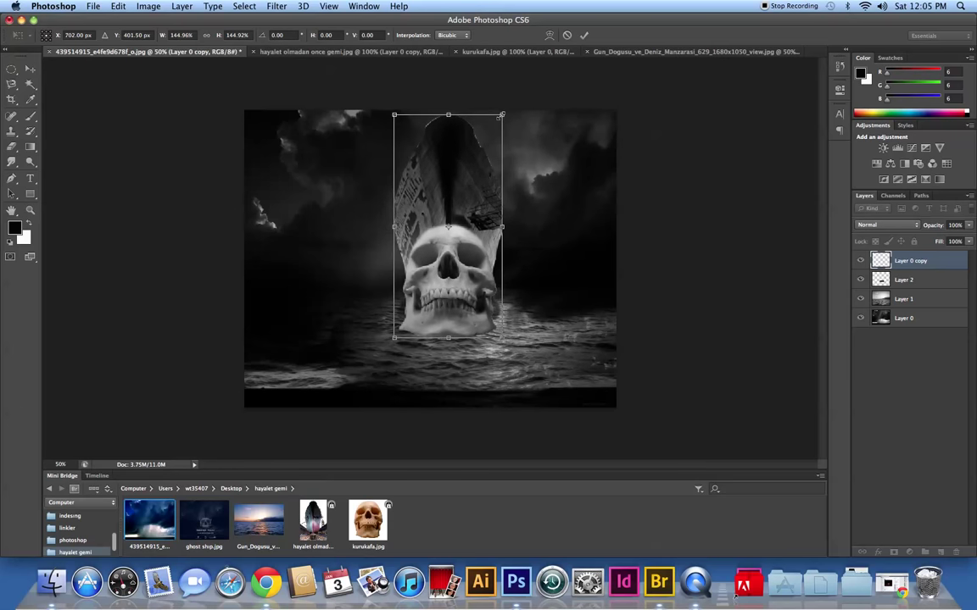
{"action": "left_click_drag", "start_coordinate": [453, 242], "coordinate": [453, 248]}
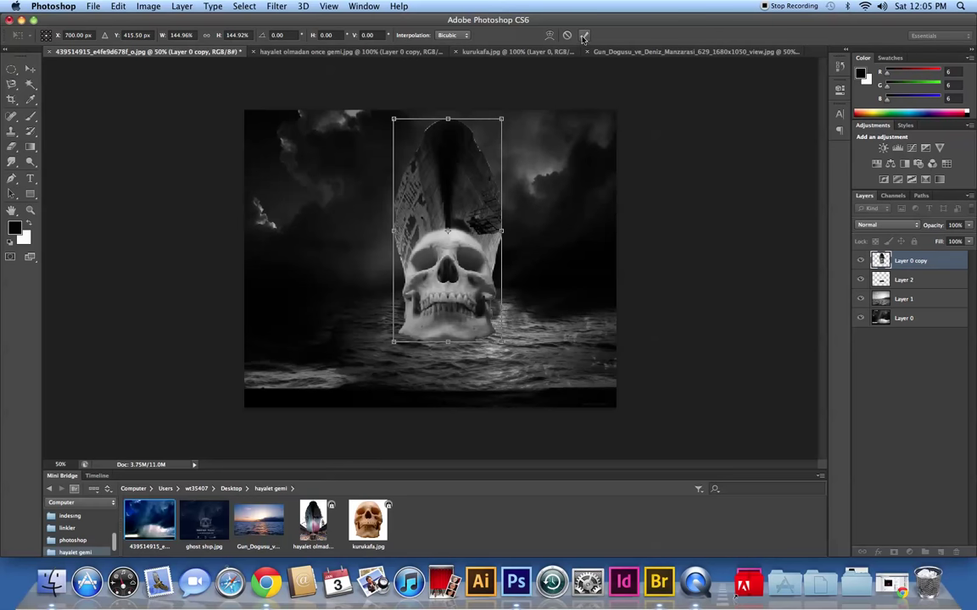
{"action": "key", "text": "Return"}
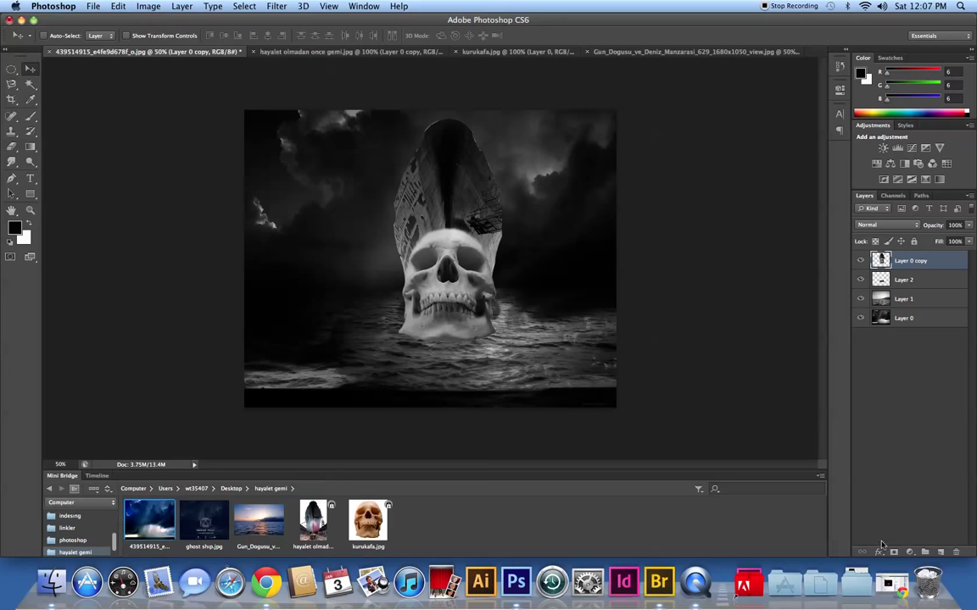
Add a layer mask to Layer 0 copy and paint out the pale jaw base with a 62 px soft brush.
{"action": "left_click", "coordinate": [893, 552]}
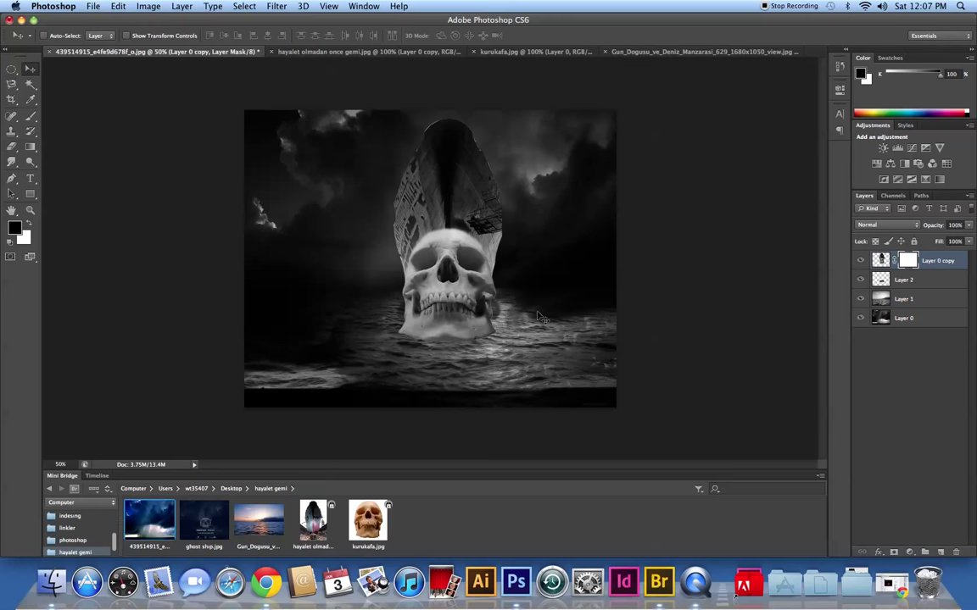
{"action": "left_click", "coordinate": [30, 118]}
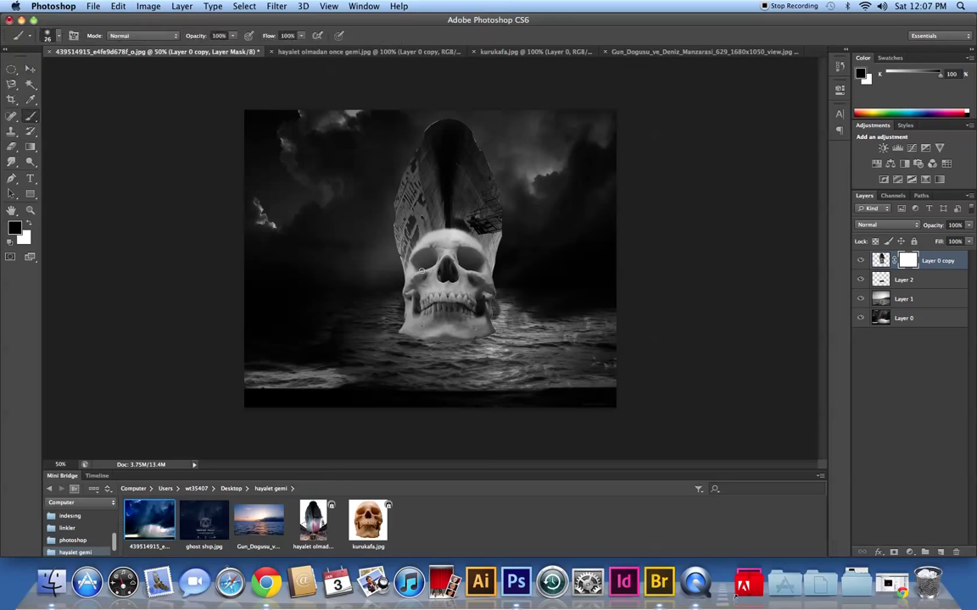
{"action": "right_click", "coordinate": [421, 270]}
{"action": "left_click", "coordinate": [465, 293]}
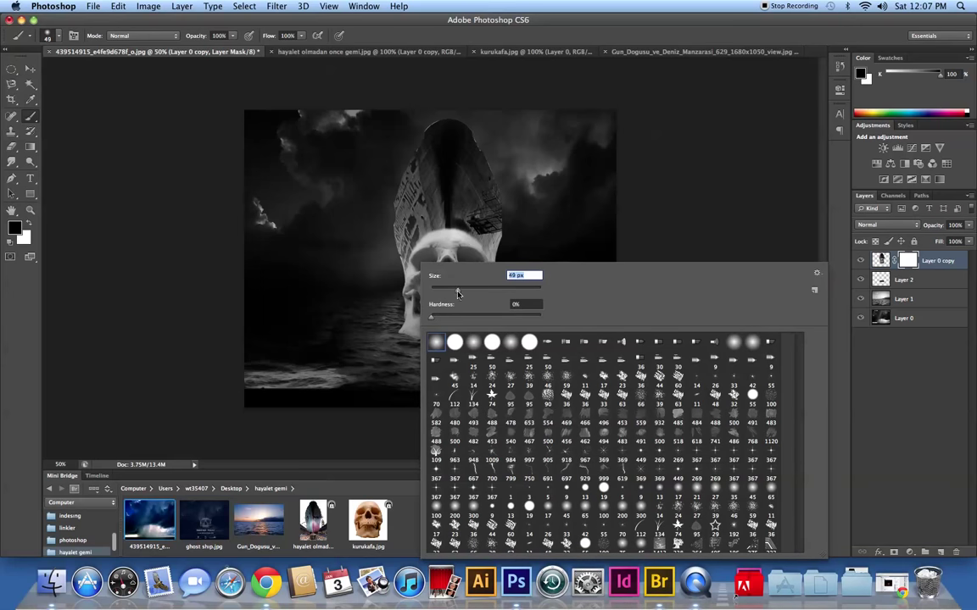
{"action": "key", "text": "Return"}
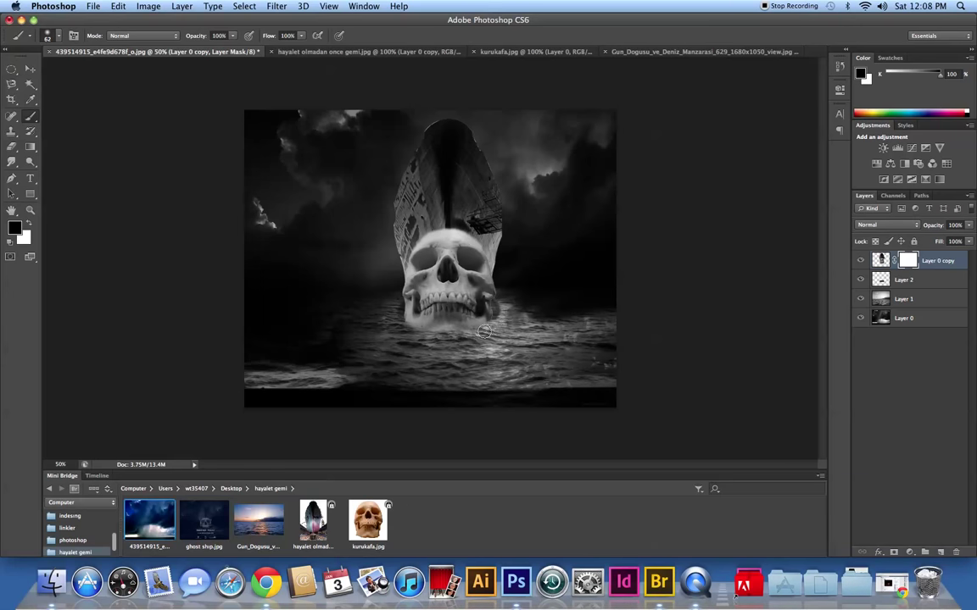
{"action": "mouse_move", "coordinate": [415, 315]}
{"action": "left_mouse_down"}
{"action": "mouse_move", "coordinate": [442, 322]}
{"action": "mouse_move", "coordinate": [417, 319]}
{"action": "mouse_move", "coordinate": [419, 328]}
{"action": "left_mouse_up"}
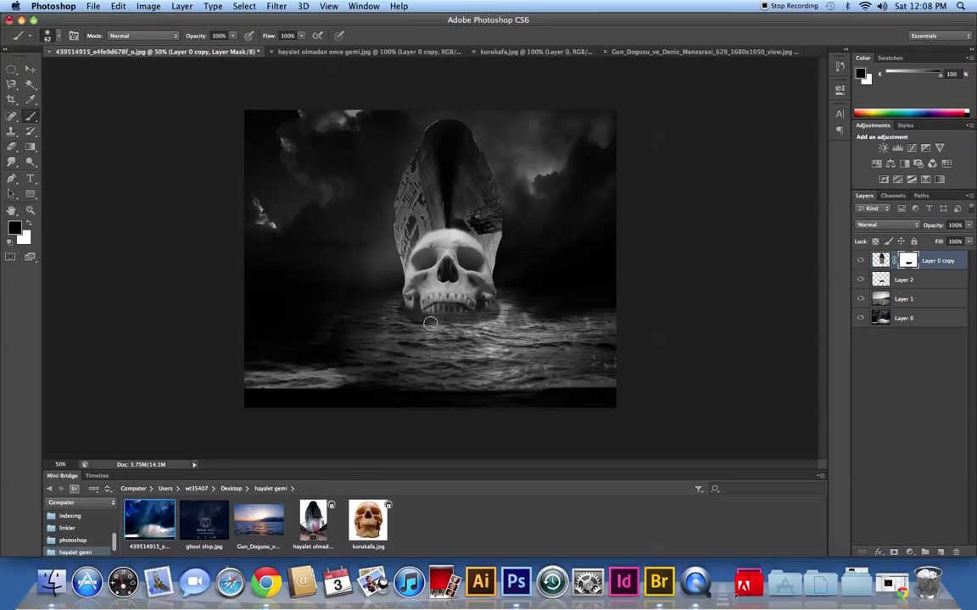
Shrink the brush to 19 px, then set the shadow Layer 2 to 76% opacity.
{"action": "key", "text": "ctrl+plus"}
{"action": "key", "text": "ctrl+plus"}
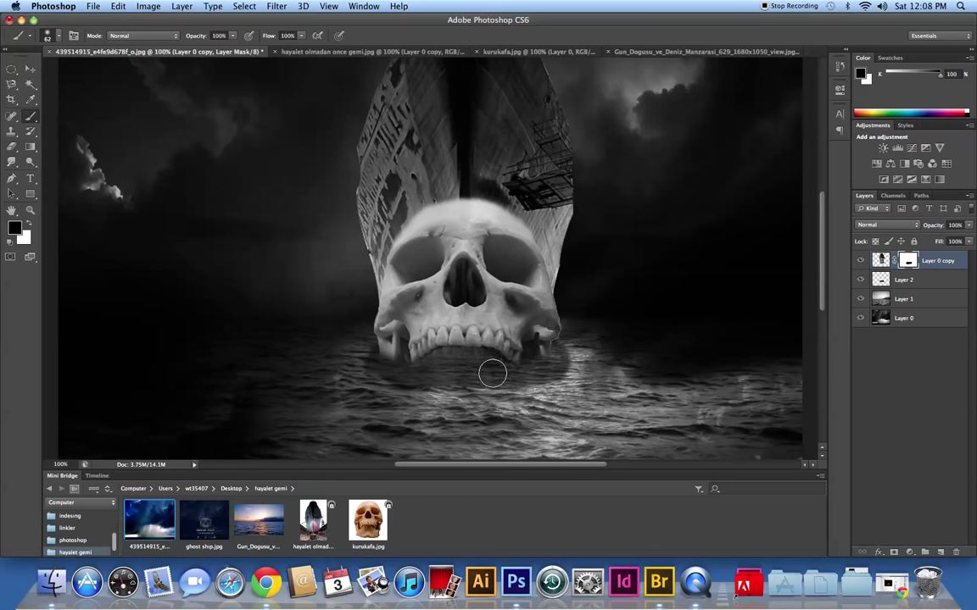
{"action": "right_click", "coordinate": [454, 357]}
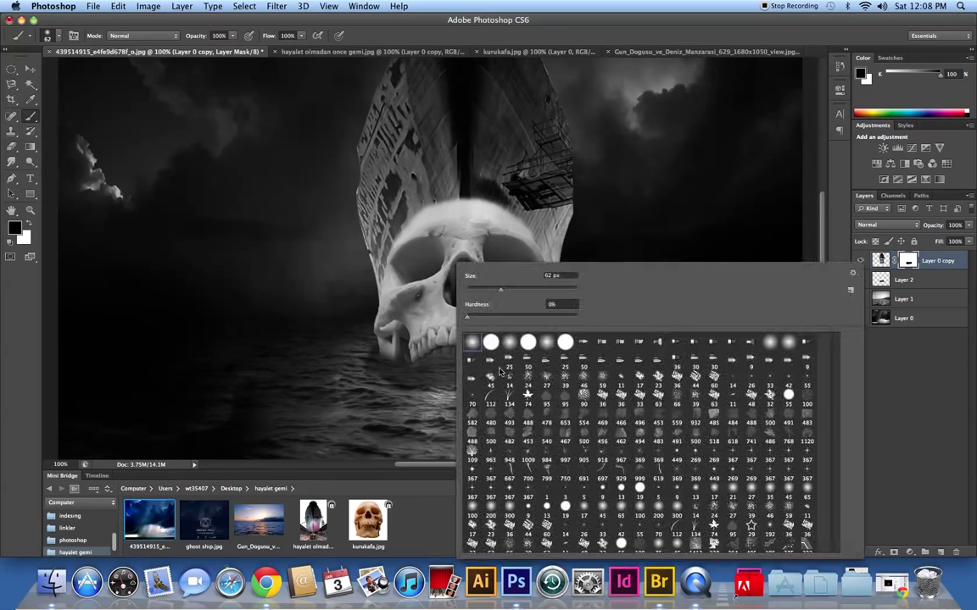
{"action": "key", "text": "Return"}
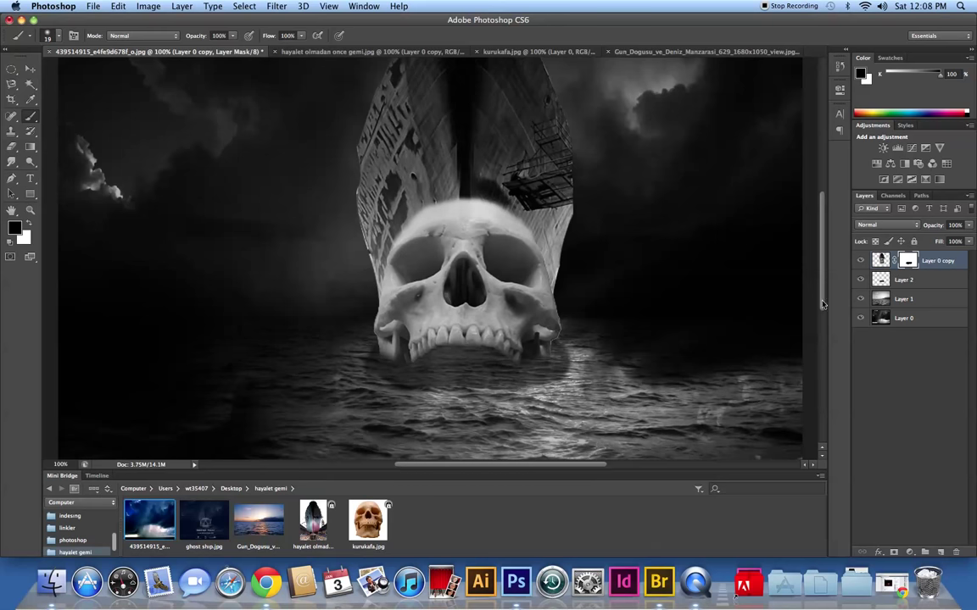
{"action": "left_click", "coordinate": [919, 279]}
{"action": "left_click_drag", "start_coordinate": [968, 225], "coordinate": [956, 241]}
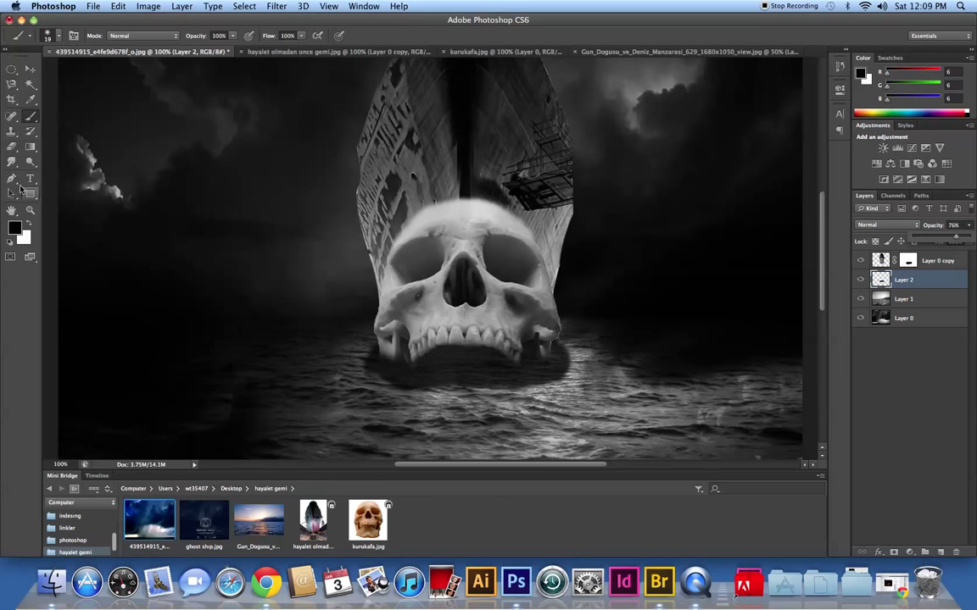
Smudge Layer 2's dark shadow along the skull's lower jaw into the surrounding waves.
{"action": "left_click", "coordinate": [11, 161]}
{"action": "mouse_move", "coordinate": [390, 372]}
{"action": "left_mouse_down"}
{"action": "mouse_move", "coordinate": [484, 375]}
{"action": "mouse_move", "coordinate": [454, 371]}
{"action": "mouse_move", "coordinate": [548, 363]}
{"action": "mouse_move", "coordinate": [523, 348]}
{"action": "mouse_move", "coordinate": [497, 359]}
{"action": "mouse_move", "coordinate": [387, 360]}
{"action": "mouse_move", "coordinate": [434, 379]}
{"action": "mouse_move", "coordinate": [428, 348]}
{"action": "mouse_move", "coordinate": [483, 352]}
{"action": "mouse_move", "coordinate": [458, 356]}
{"action": "mouse_move", "coordinate": [435, 390]}
{"action": "mouse_move", "coordinate": [410, 373]}
{"action": "mouse_move", "coordinate": [515, 390]}
{"action": "mouse_move", "coordinate": [432, 386]}
{"action": "mouse_move", "coordinate": [523, 384]}
{"action": "mouse_move", "coordinate": [375, 359]}
{"action": "mouse_move", "coordinate": [342, 366]}
{"action": "mouse_move", "coordinate": [380, 392]}
{"action": "mouse_move", "coordinate": [519, 322]}
{"action": "mouse_move", "coordinate": [515, 339]}
{"action": "mouse_move", "coordinate": [575, 362]}
{"action": "mouse_move", "coordinate": [457, 366]}
{"action": "mouse_move", "coordinate": [469, 414]}
{"action": "mouse_move", "coordinate": [561, 351]}
{"action": "mouse_move", "coordinate": [506, 400]}
{"action": "mouse_move", "coordinate": [432, 405]}
{"action": "mouse_move", "coordinate": [379, 375]}
{"action": "mouse_move", "coordinate": [447, 418]}
{"action": "mouse_move", "coordinate": [459, 383]}
{"action": "mouse_move", "coordinate": [479, 381]}
{"action": "mouse_move", "coordinate": [458, 384]}
{"action": "mouse_move", "coordinate": [514, 379]}
{"action": "mouse_move", "coordinate": [428, 377]}
{"action": "mouse_move", "coordinate": [401, 366]}
{"action": "mouse_move", "coordinate": [493, 395]}
{"action": "left_mouse_up"}
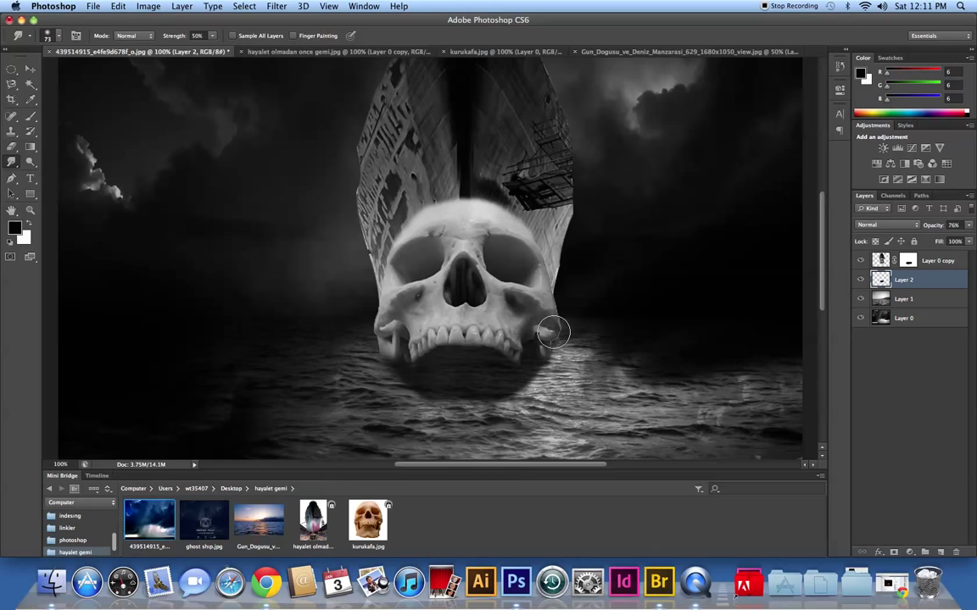
{"action": "key", "text": "super+minus"}
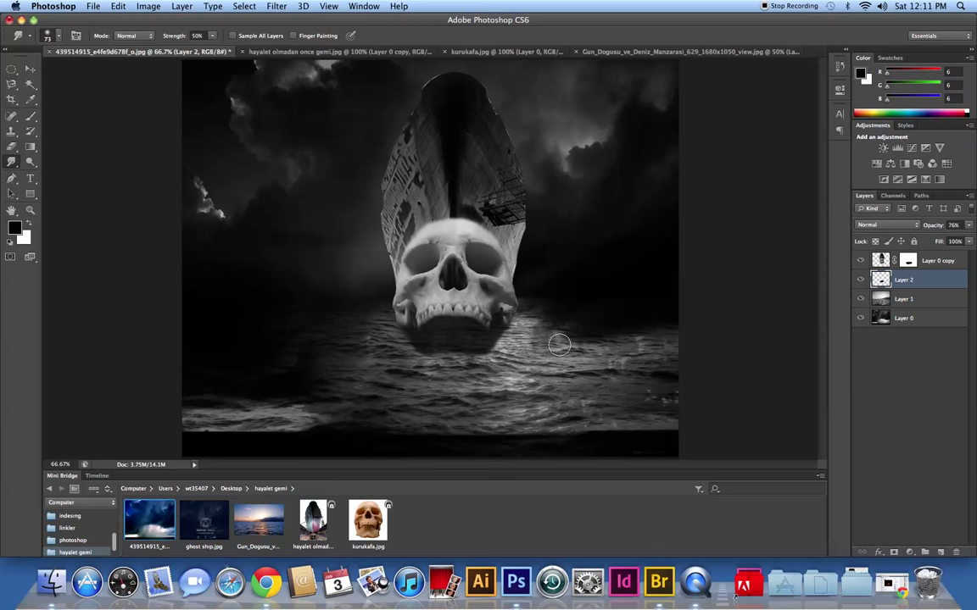
{"action": "left_click", "coordinate": [942, 261]}
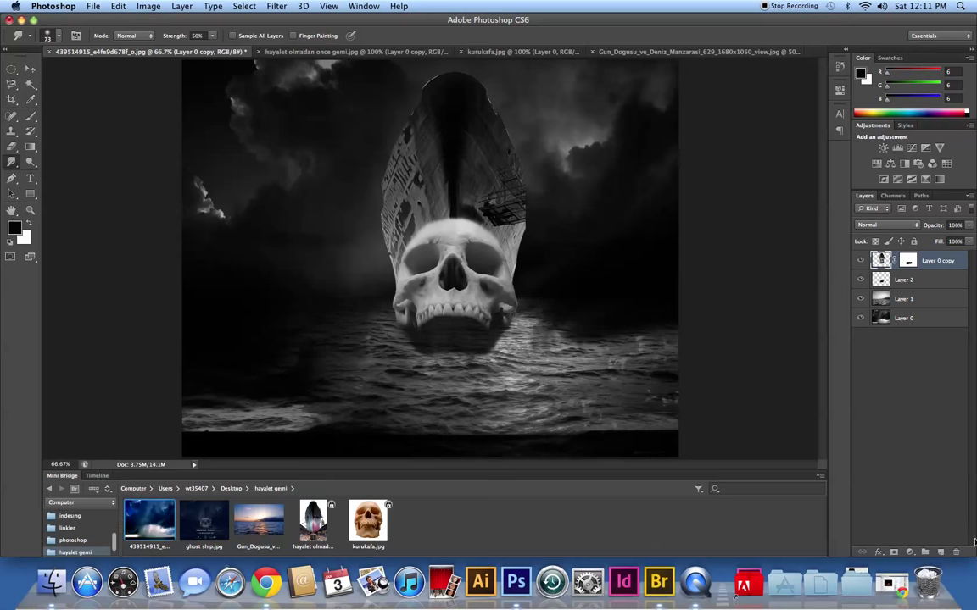
Add a new layer filled with bright blue R16 G68 B238 above the skull ship.
{"action": "key", "text": "super+shift+alt+n"}
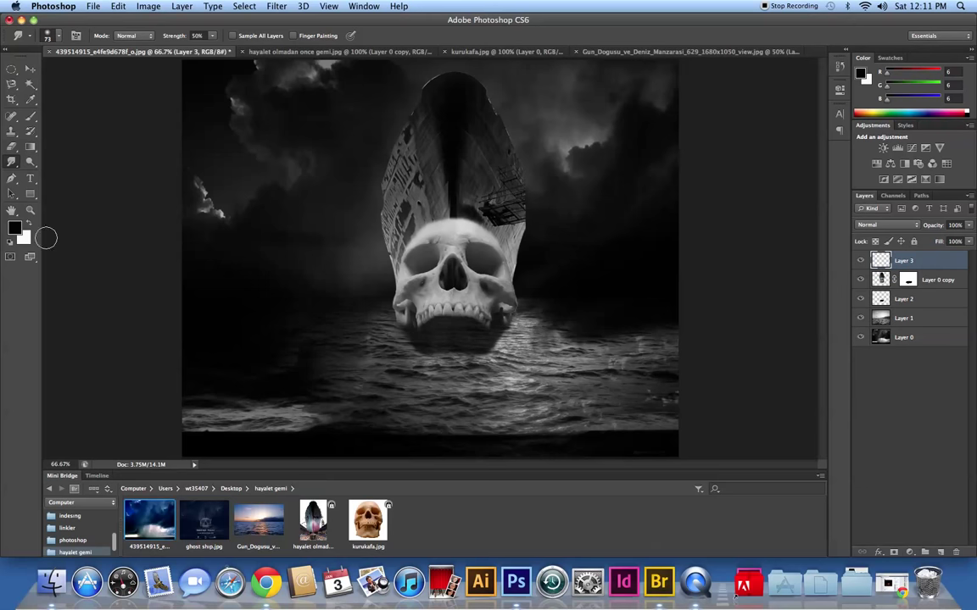
{"action": "left_click", "coordinate": [15, 227]}
{"action": "left_click", "coordinate": [775, 231]}
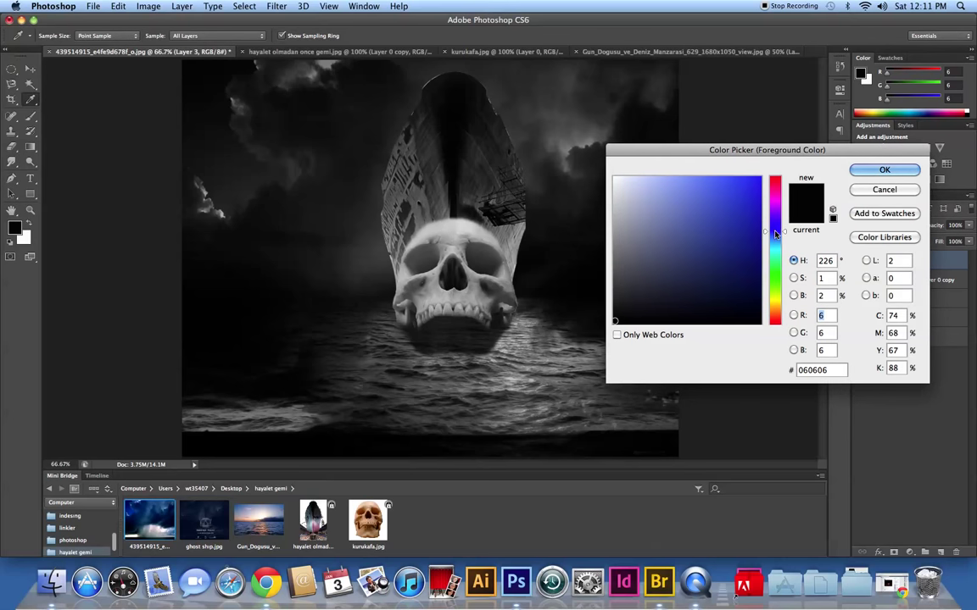
{"action": "left_click", "coordinate": [751, 187]}
{"action": "left_click", "coordinate": [885, 170]}
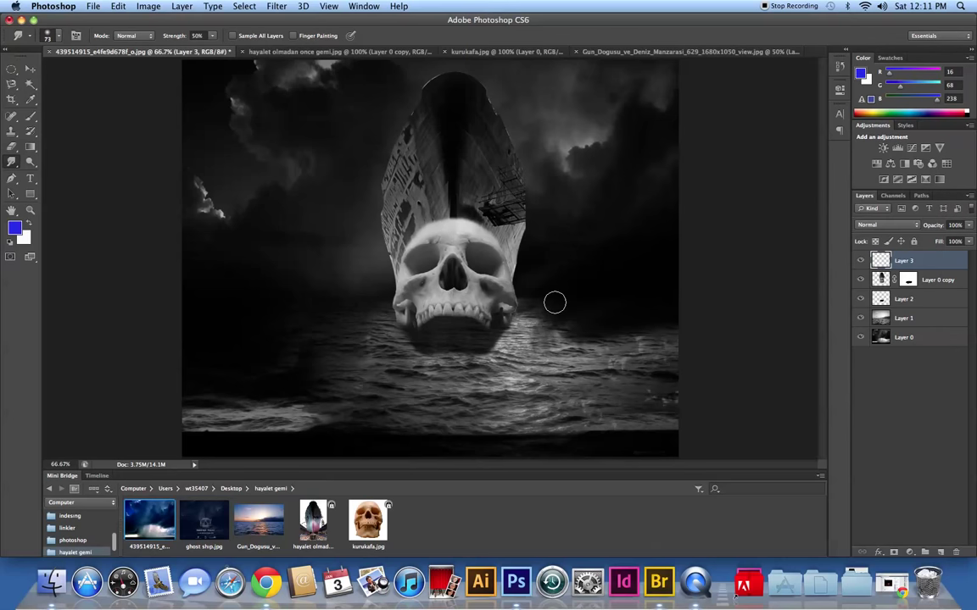
{"action": "key", "text": "alt+BackSpace"}
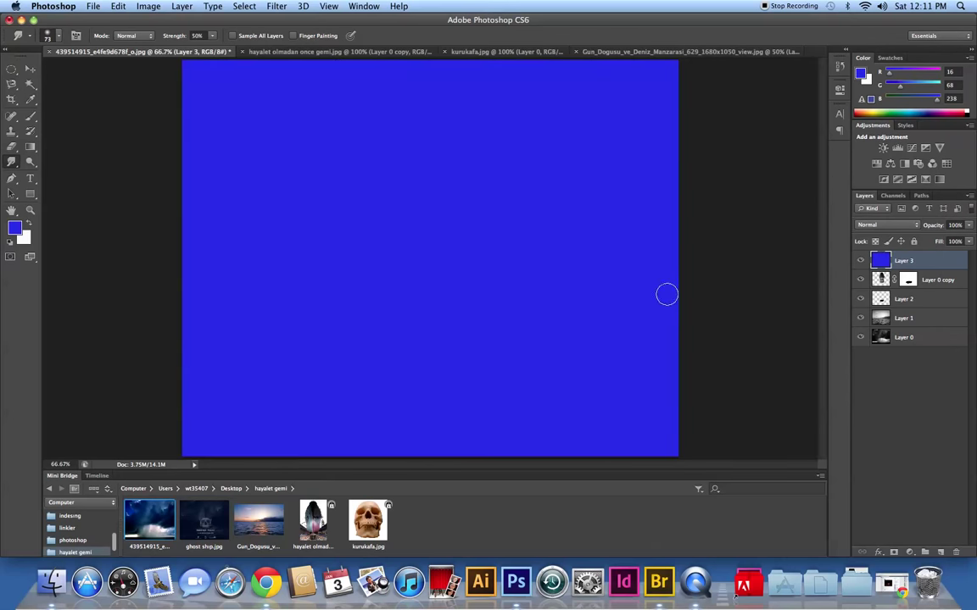
Set the blue layer's blending to Overlay and its opacity to 57%.
{"action": "left_click", "coordinate": [886, 225]}
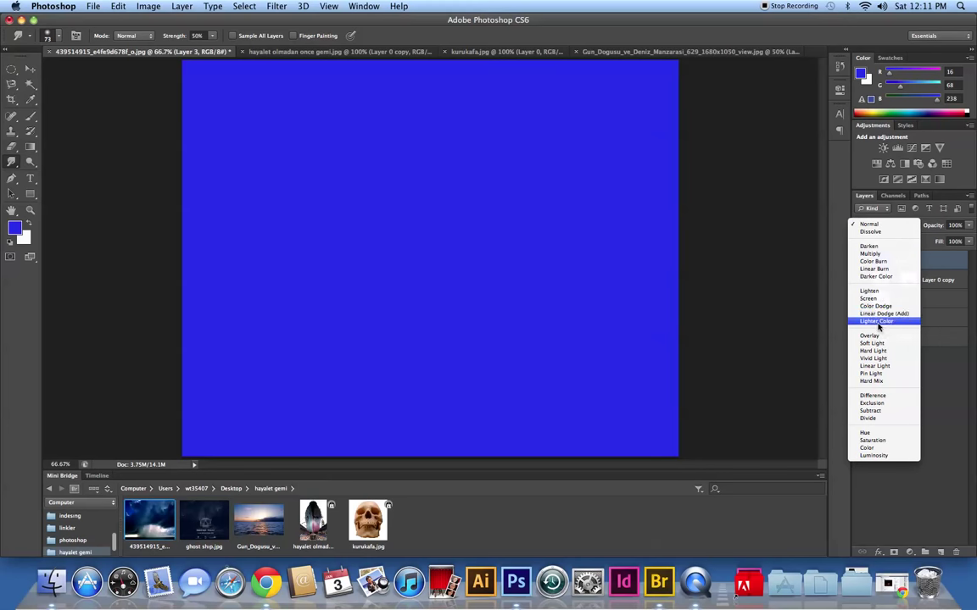
{"action": "left_click", "coordinate": [873, 336]}
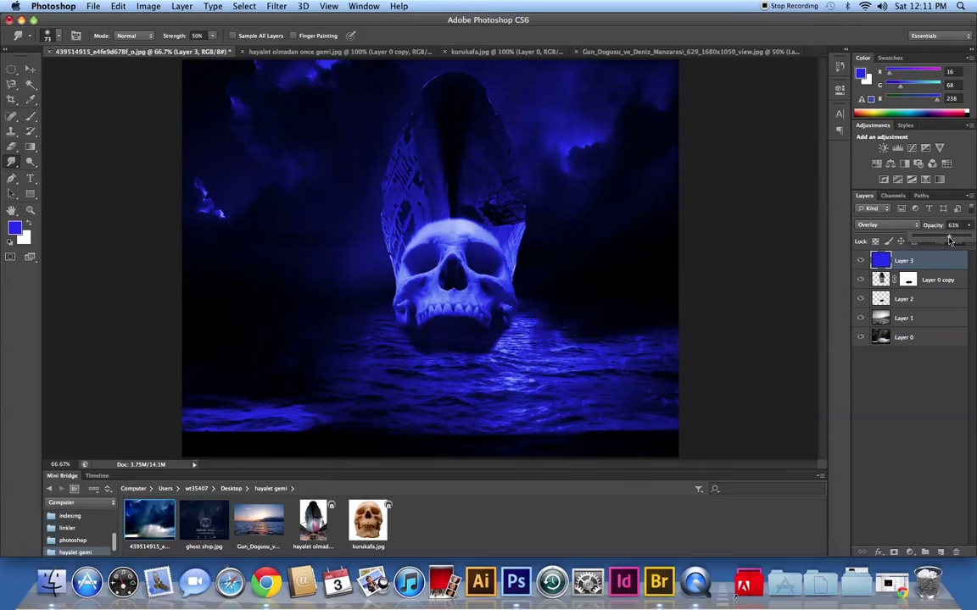
{"action": "left_click_drag", "start_coordinate": [968, 224], "coordinate": [952, 241]}
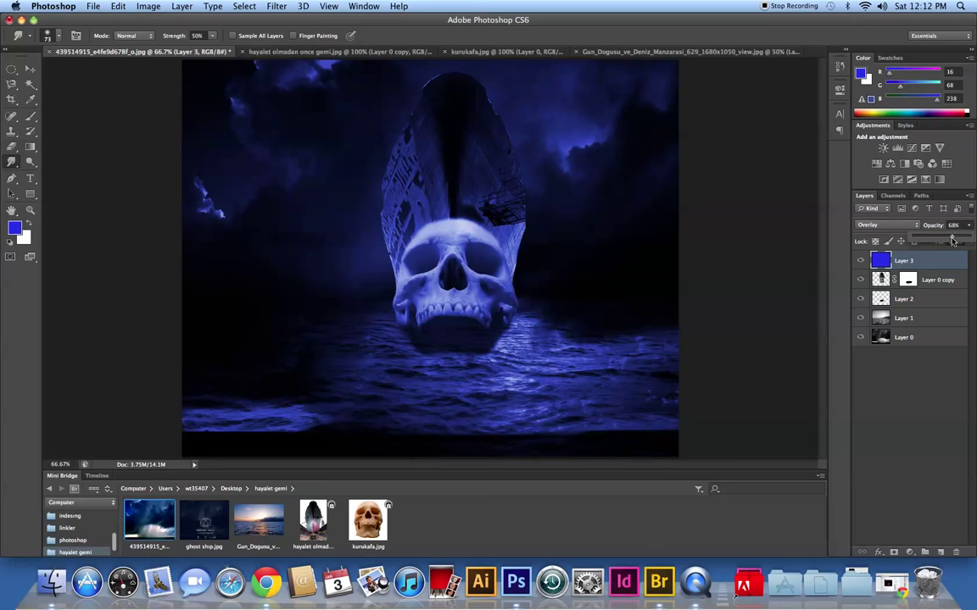
{"action": "left_click_drag", "start_coordinate": [952, 241], "coordinate": [938, 241]}
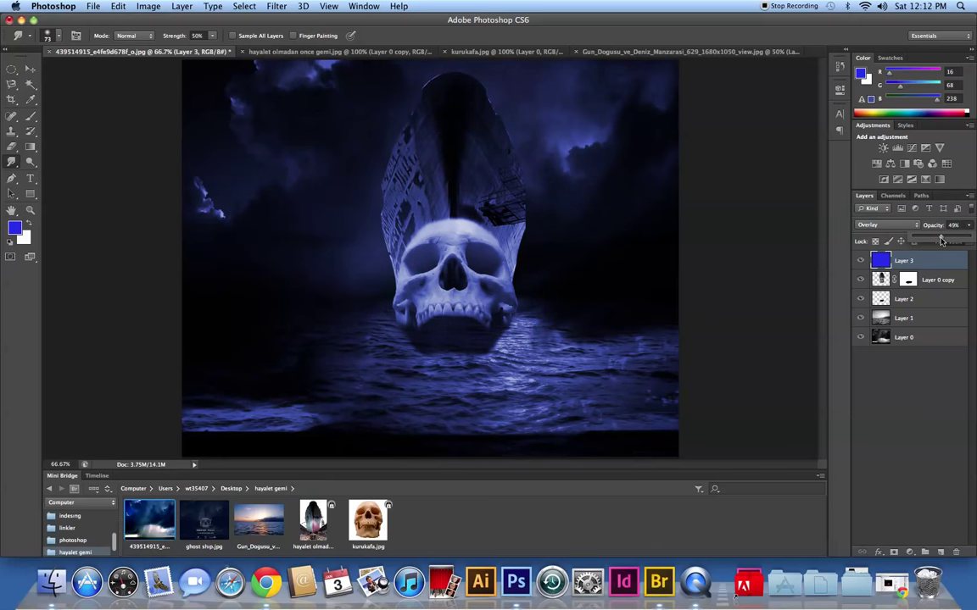
{"action": "left_click_drag", "start_coordinate": [938, 242], "coordinate": [945, 241]}
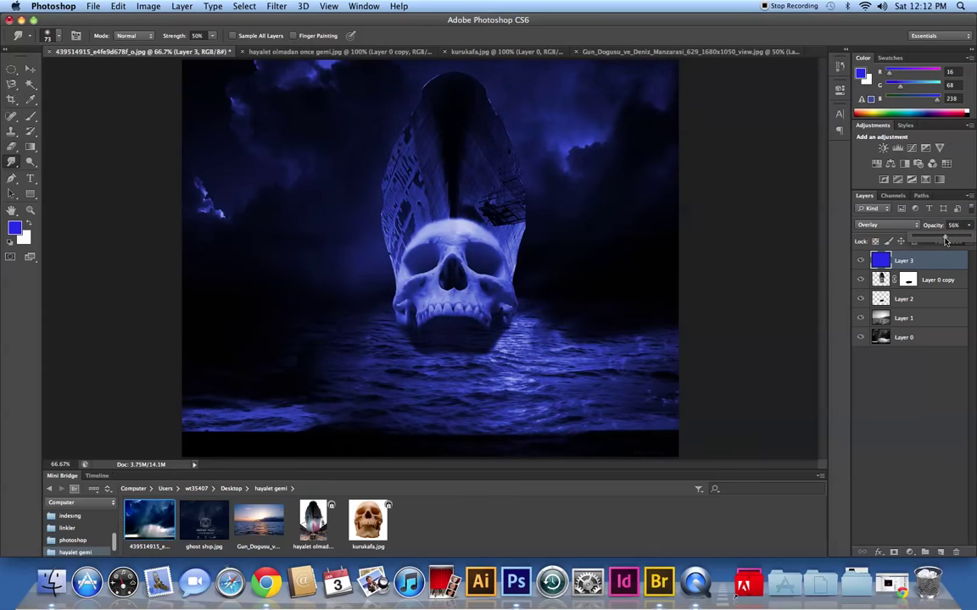
{"action": "left_click_drag", "start_coordinate": [945, 241], "coordinate": [946, 241]}
Compare with the overlay hidden, then smudge the skull's jaw into the water on Layer 2.
{"action": "left_click", "coordinate": [861, 261]}
{"action": "left_click", "coordinate": [861, 260]}
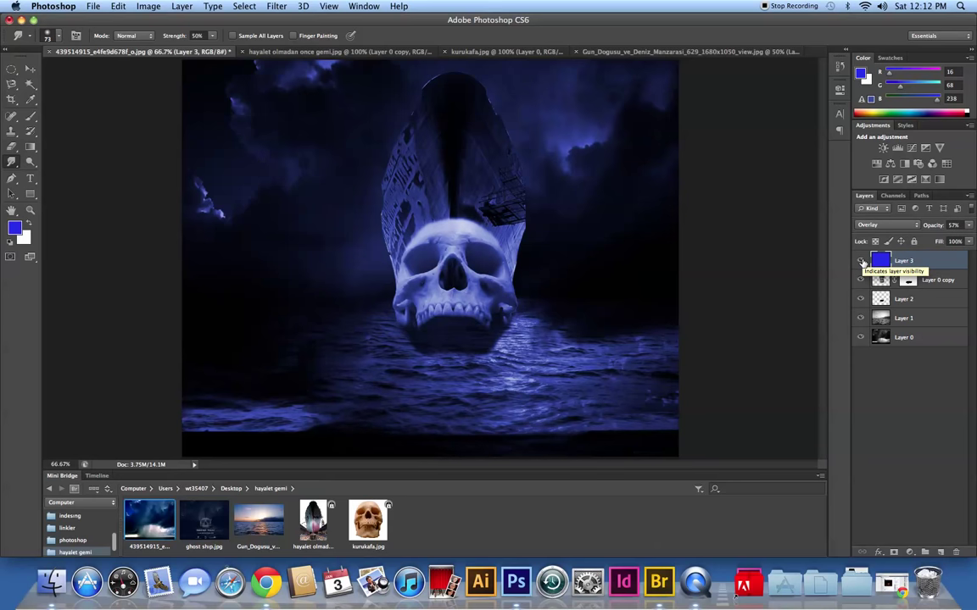
{"action": "left_click", "coordinate": [919, 306]}
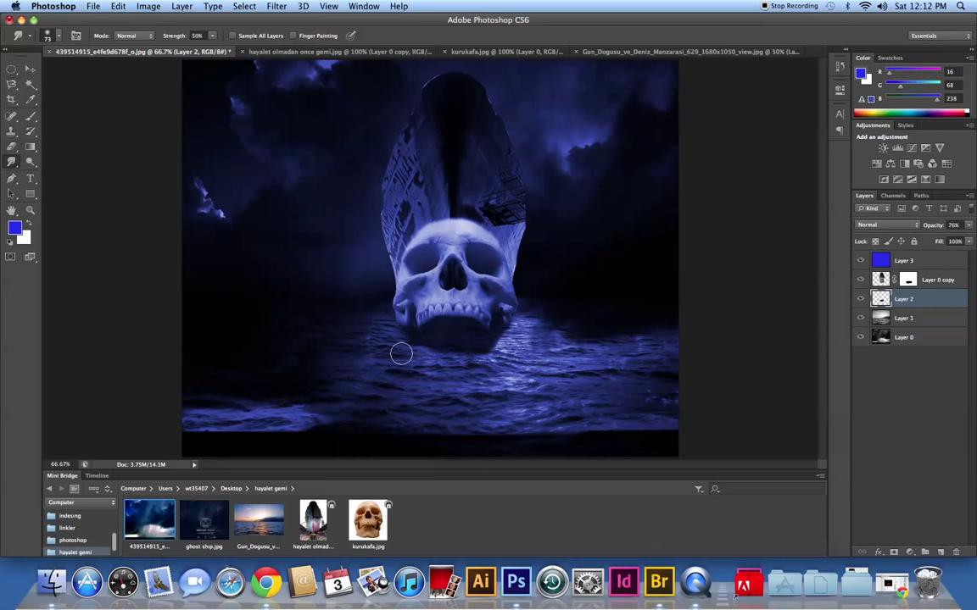
{"action": "mouse_move", "coordinate": [408, 348]}
{"action": "left_mouse_down"}
{"action": "mouse_move", "coordinate": [464, 359]}
{"action": "mouse_move", "coordinate": [398, 322]}
{"action": "left_mouse_up"}
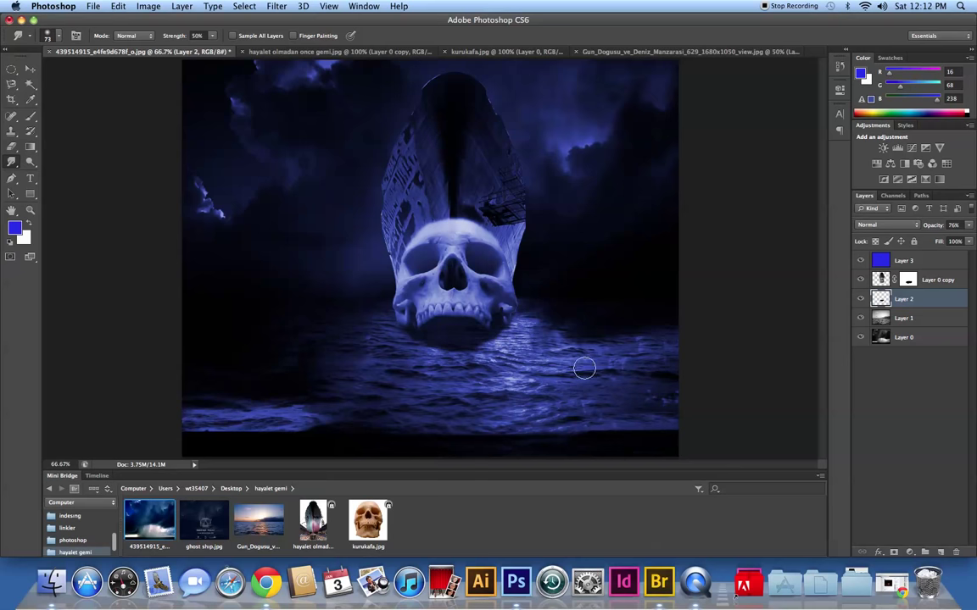
{"action": "left_click_drag", "start_coordinate": [359, 333], "coordinate": [521, 341]}
Raise Layer 3's blue overlay opacity to 85%.
{"action": "key", "text": "alt+bracketright"}
{"action": "key", "text": "alt+bracketright"}
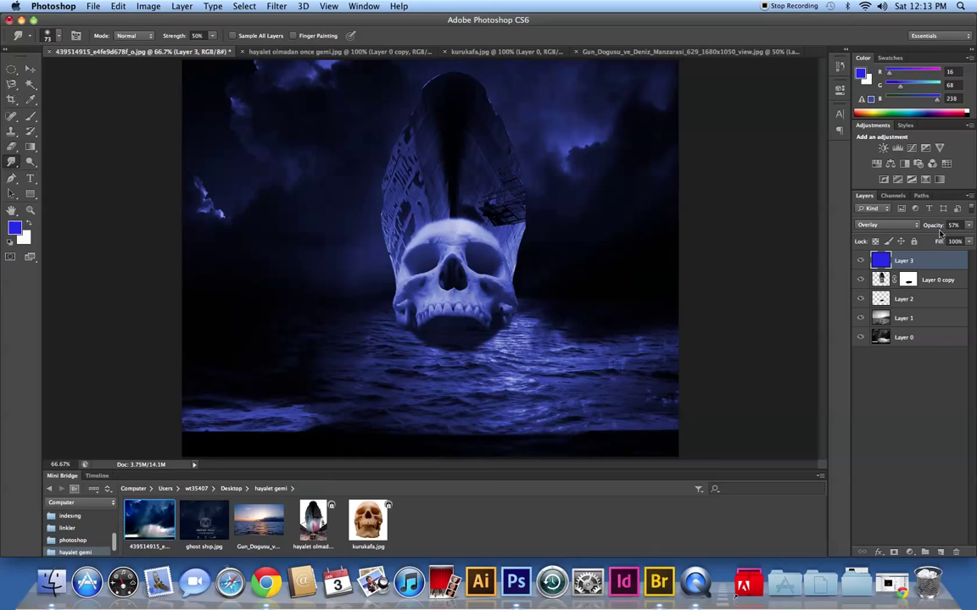
{"action": "left_click_drag", "start_coordinate": [968, 224], "coordinate": [958, 239]}
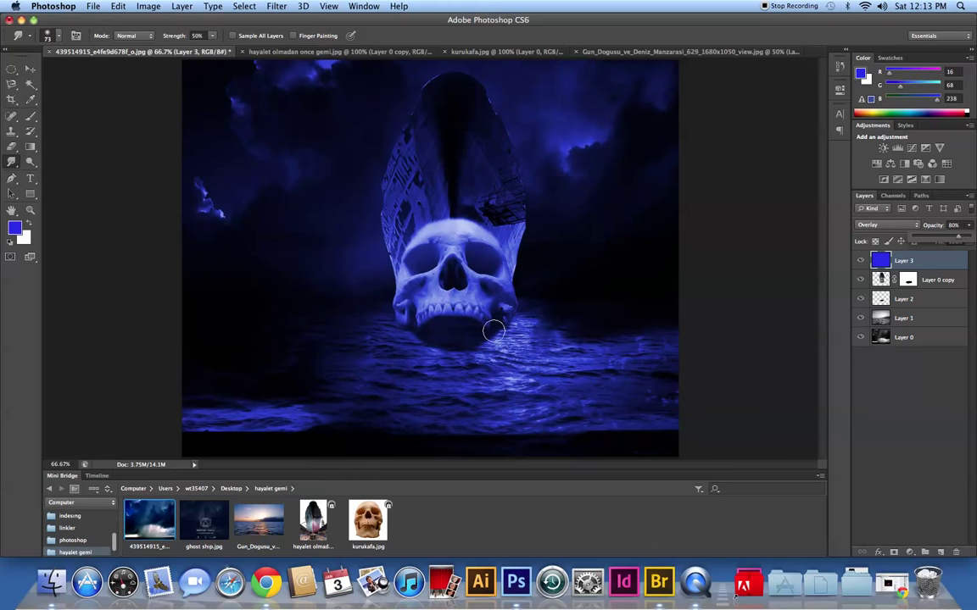
{"action": "left_click_drag", "start_coordinate": [959, 239], "coordinate": [961, 240]}
Set the Brush tool to the 440 px tip and add an empty Layer 4 on top.
{"action": "left_click", "coordinate": [30, 116]}
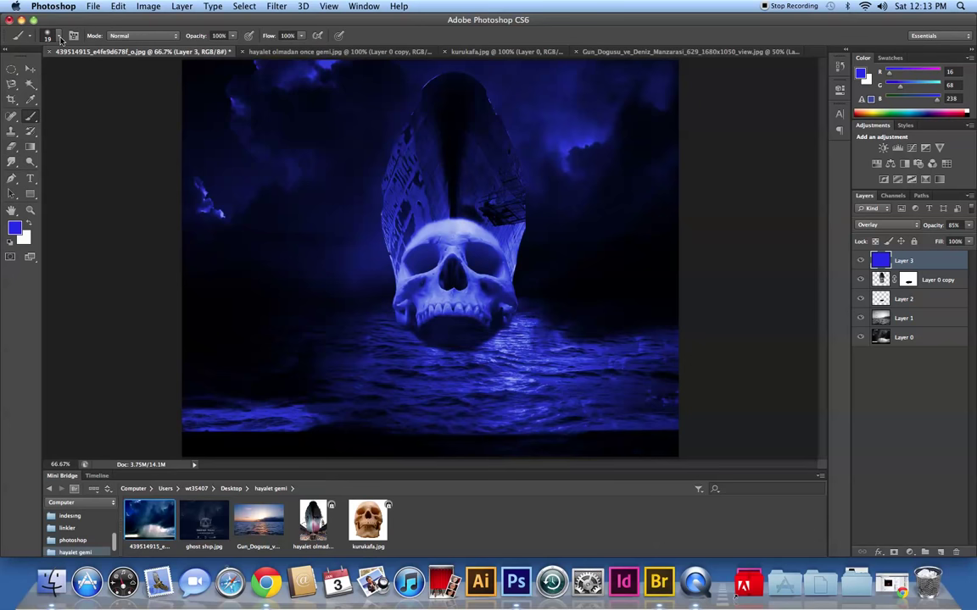
{"action": "left_click", "coordinate": [60, 40]}
{"action": "mouse_move", "coordinate": [408, 339]}
{"action": "left_mouse_down"}
{"action": "mouse_move", "coordinate": [454, 446]}
{"action": "mouse_move", "coordinate": [419, 458]}
{"action": "left_mouse_up"}
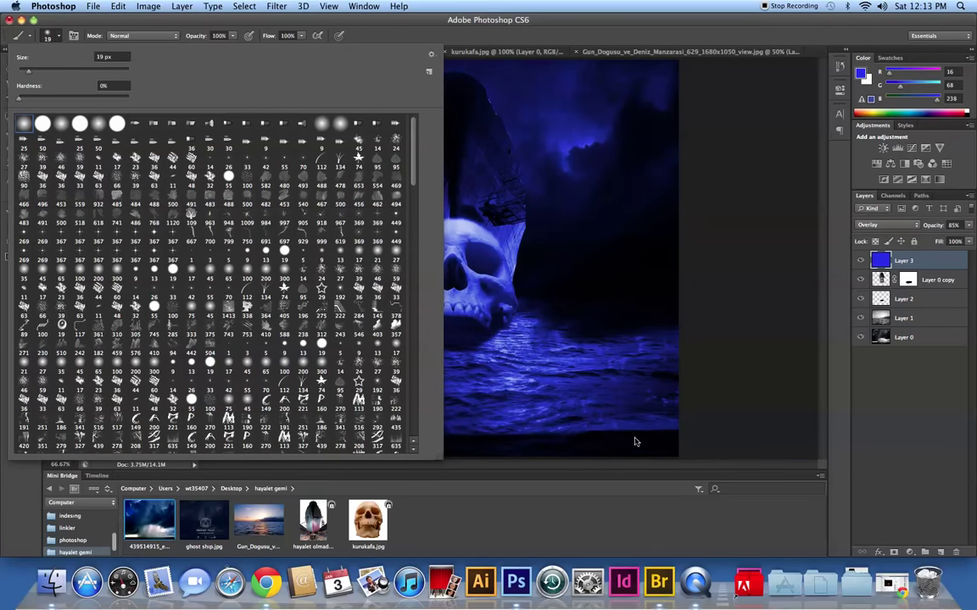
{"action": "left_click_drag", "start_coordinate": [635, 442], "coordinate": [821, 419]}
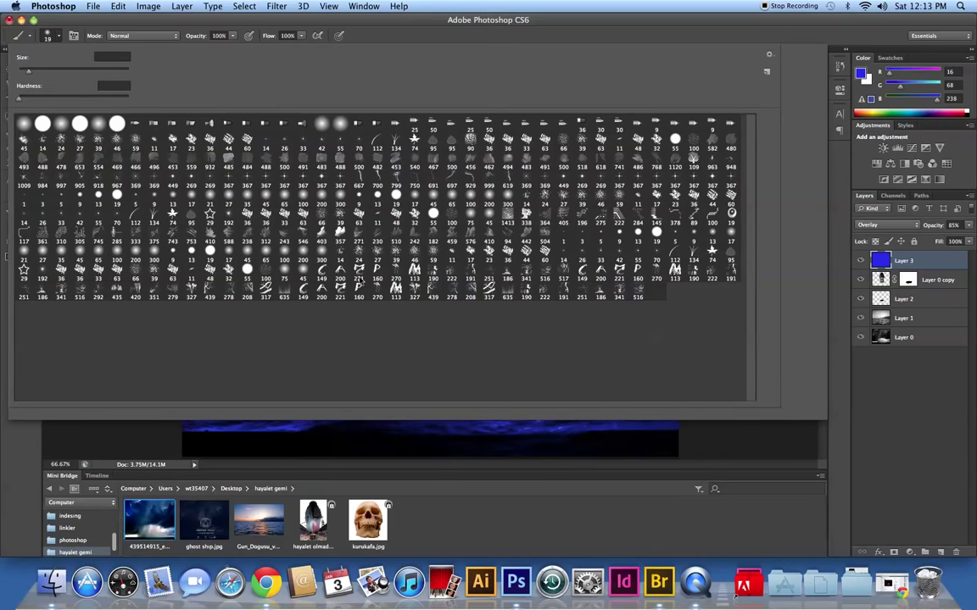
{"action": "left_click_drag", "start_coordinate": [797, 191], "coordinate": [778, 308]}
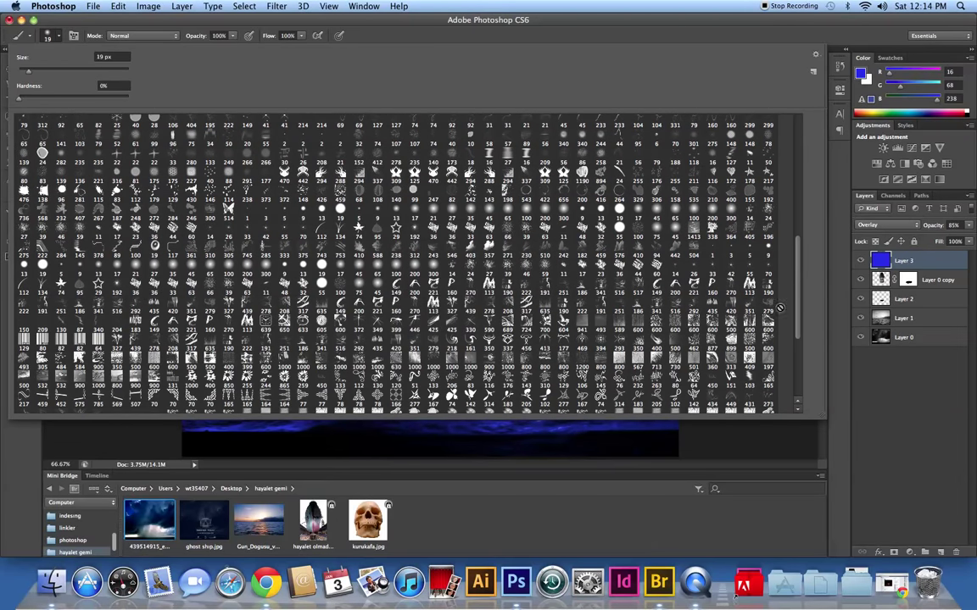
{"action": "left_click_drag", "start_coordinate": [778, 309], "coordinate": [797, 197]}
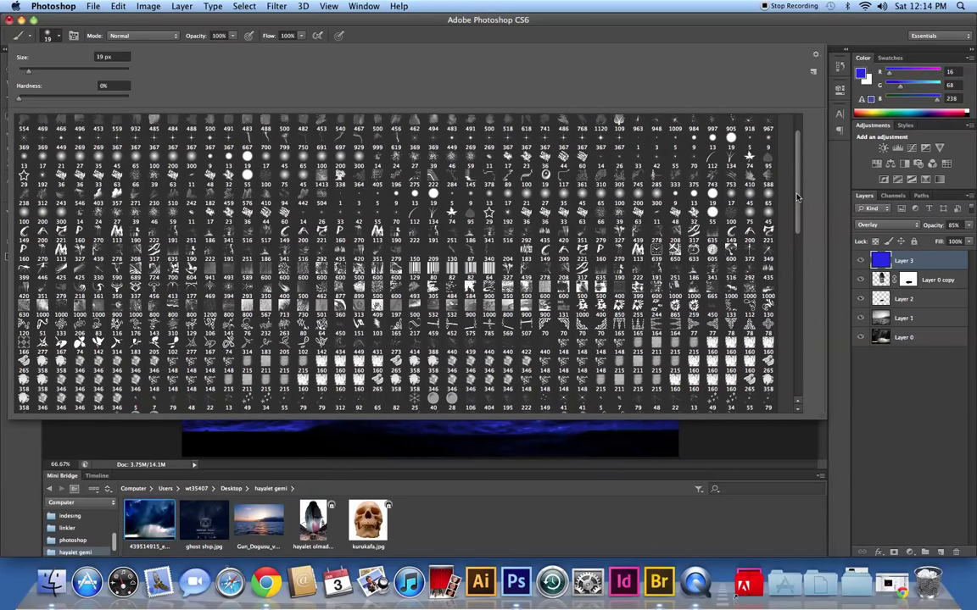
{"action": "left_click", "coordinate": [544, 344]}
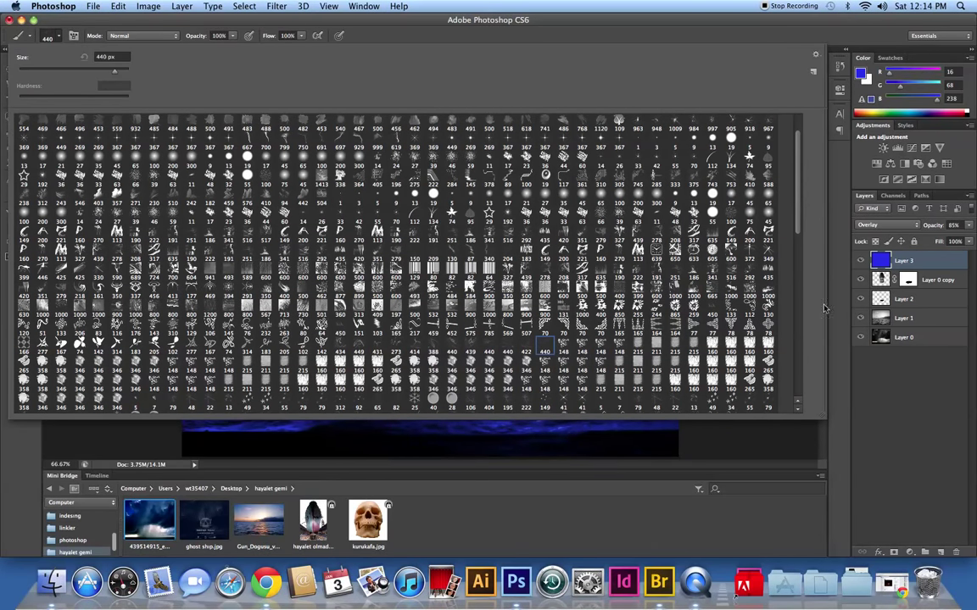
{"action": "key", "text": "Return"}
{"action": "left_click", "coordinate": [940, 552]}
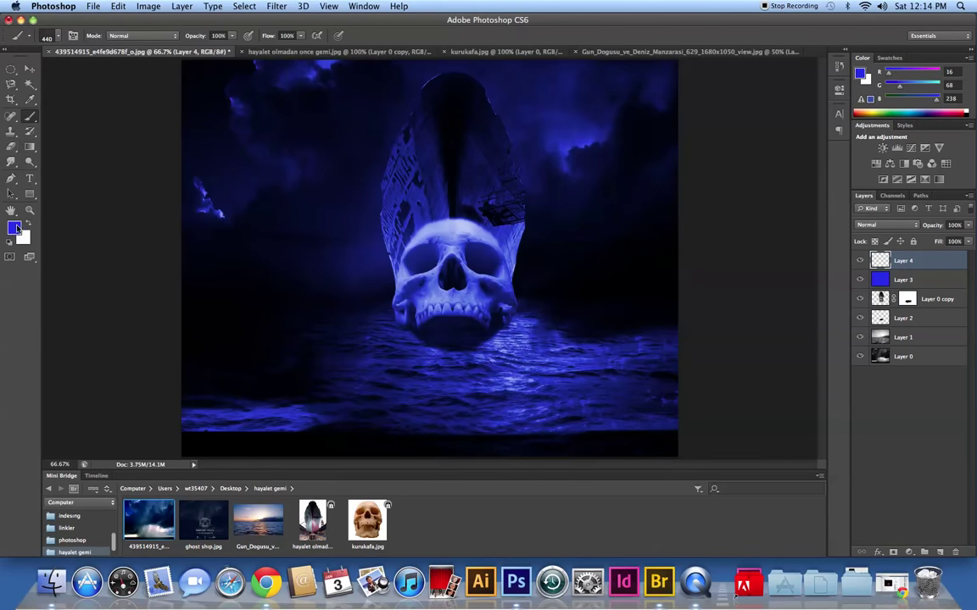
Fill Layer 3 with a lighter blue foreground colour, 5174e4.
{"action": "left_click", "coordinate": [15, 226]}
{"action": "left_click", "coordinate": [706, 186]}
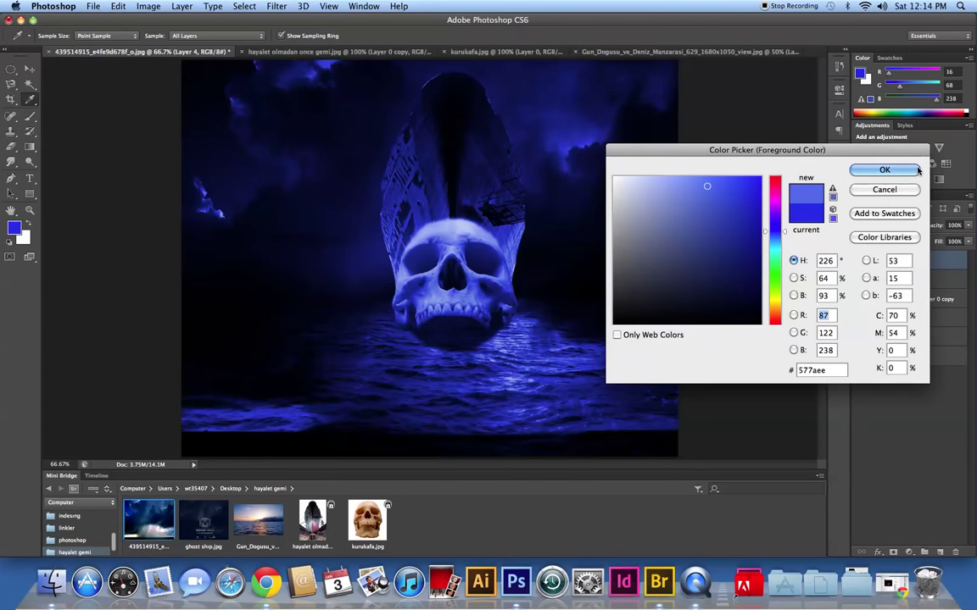
{"action": "left_click", "coordinate": [913, 171]}
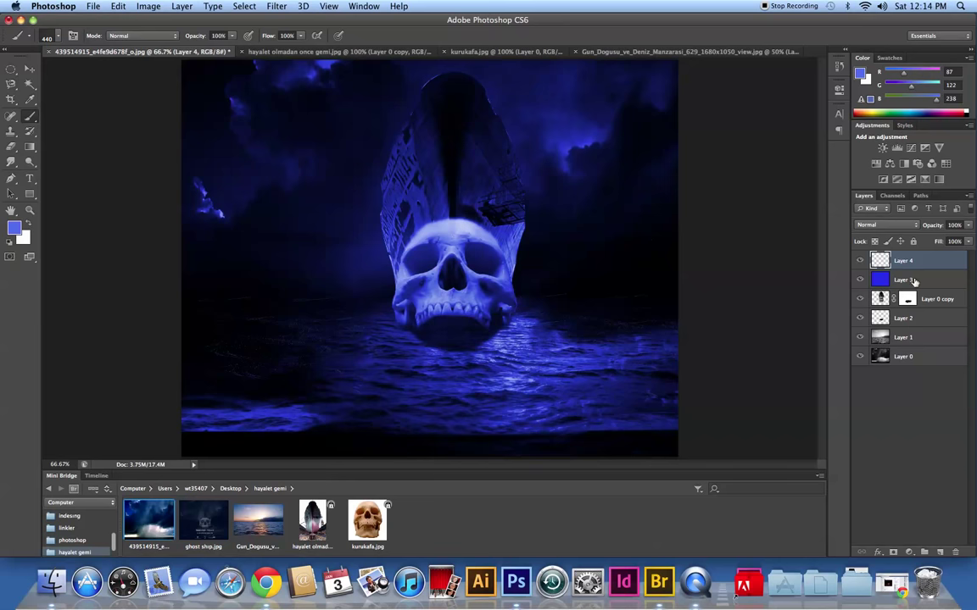
{"action": "left_click", "coordinate": [880, 280]}
{"action": "double_click", "coordinate": [880, 281]}
{"action": "key", "text": "Escape"}
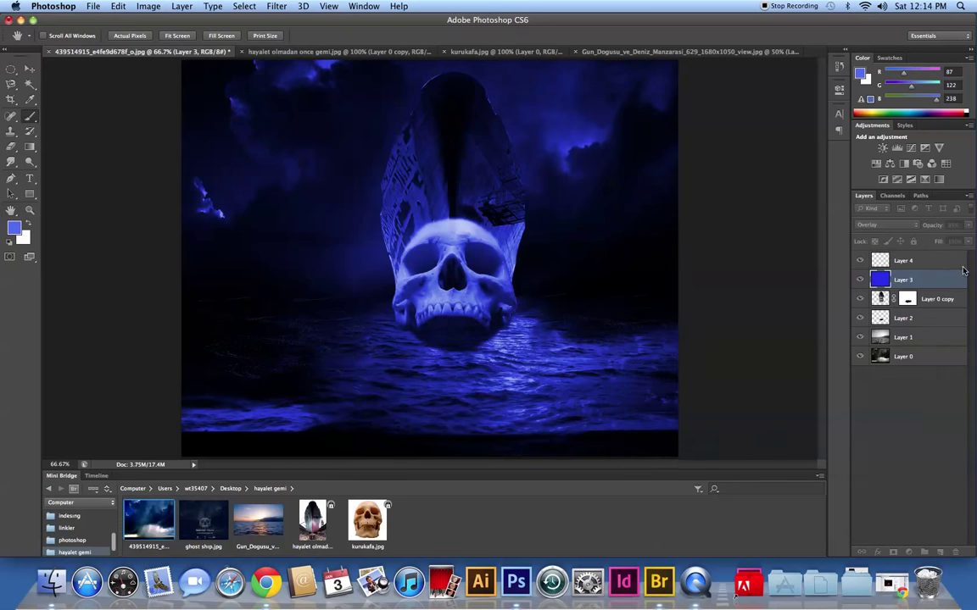
{"action": "left_click", "coordinate": [15, 227]}
{"action": "left_click", "coordinate": [708, 191]}
{"action": "left_click", "coordinate": [880, 172]}
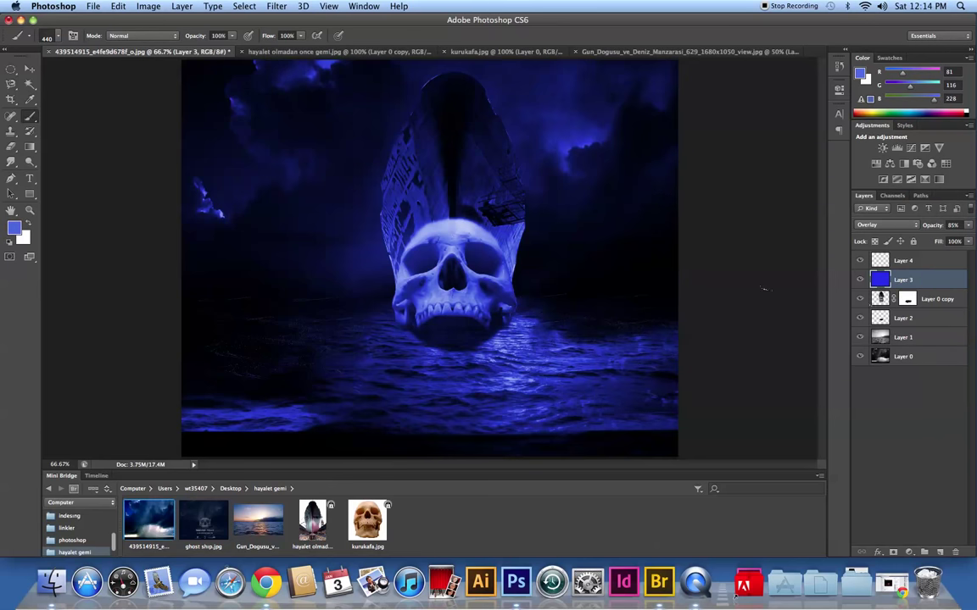
{"action": "key", "text": "alt+BackSpace"}
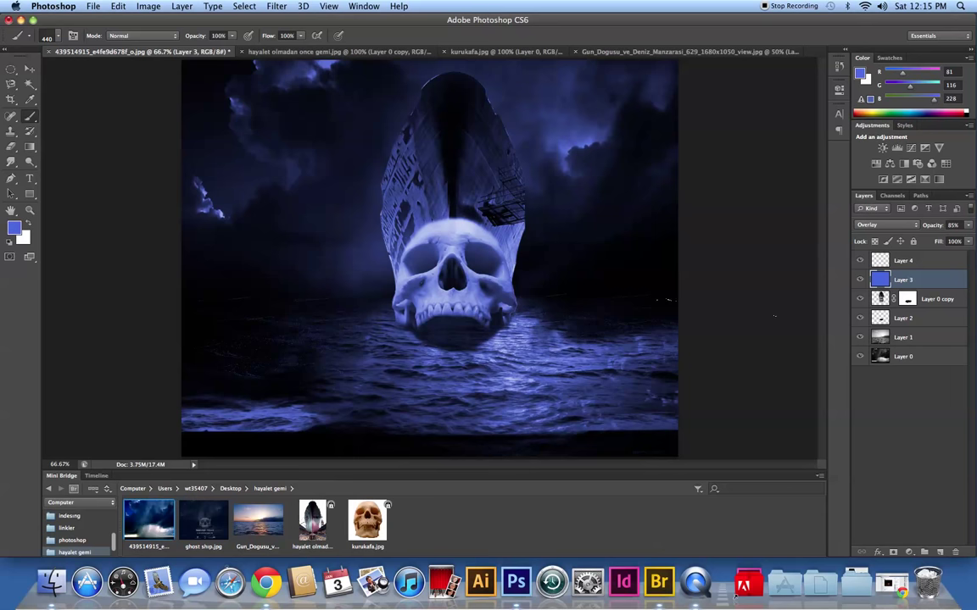
Refill Layer 3 with a more saturated blue, R36 G76 B225.
{"action": "left_click", "coordinate": [14, 227]}
{"action": "mouse_move", "coordinate": [654, 188]}
{"action": "left_mouse_down"}
{"action": "mouse_move", "coordinate": [732, 203]}
{"action": "mouse_move", "coordinate": [737, 193]}
{"action": "left_mouse_up"}
{"action": "left_click_drag", "start_coordinate": [784, 230], "coordinate": [784, 231]}
{"action": "left_click", "coordinate": [884, 170]}
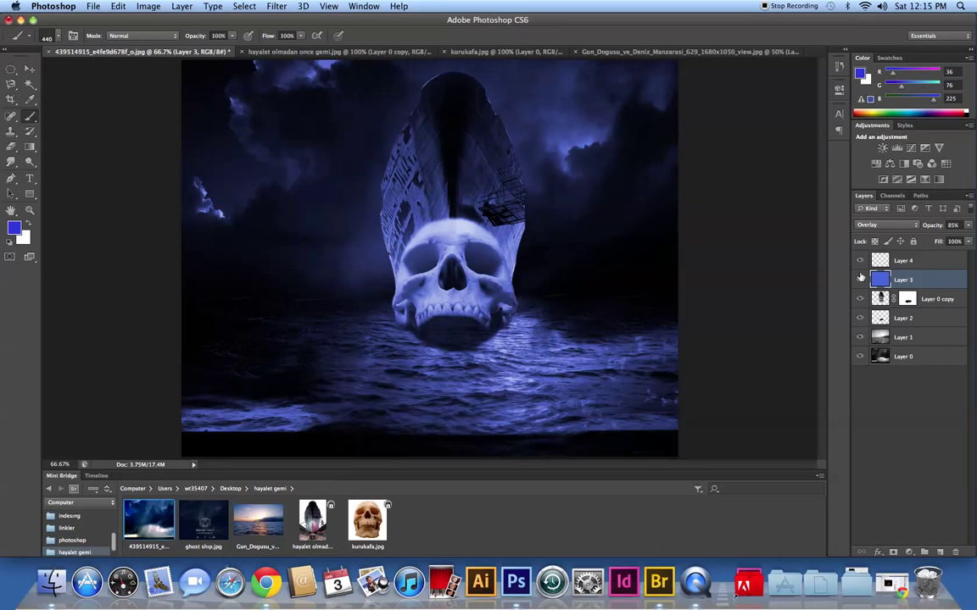
{"action": "key", "text": "alt+BackSpace"}
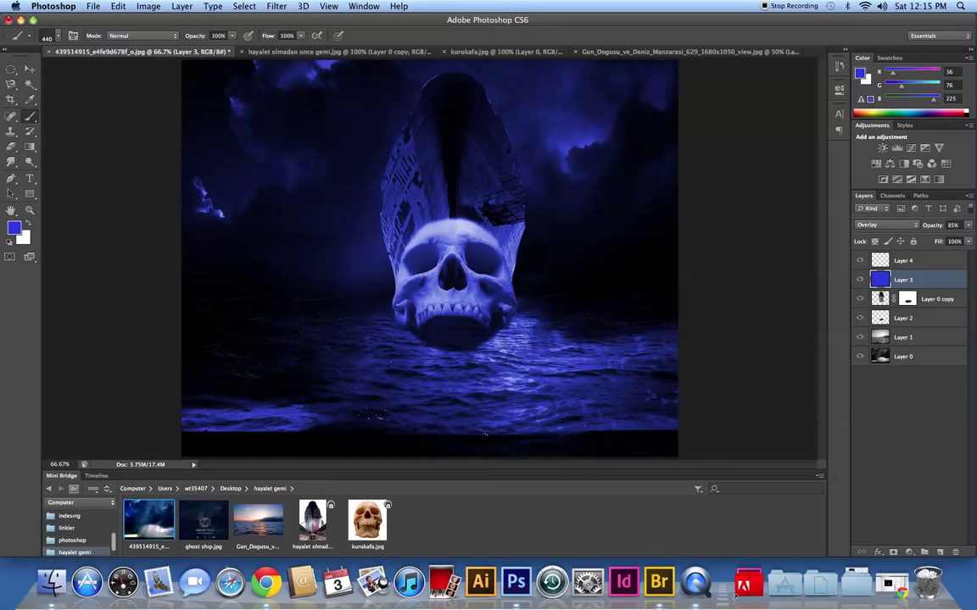
Make the empty Layer 4 above the blue overlay the active layer.
{"action": "left_click", "coordinate": [903, 261]}
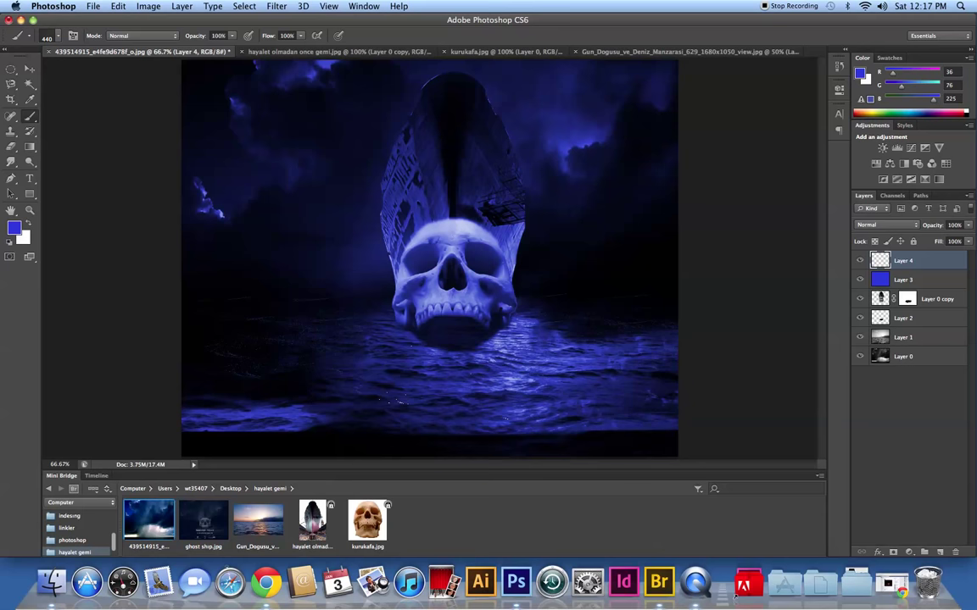
Set the foreground colour to 4365e4 and select Layer 3.
{"action": "left_click", "coordinate": [21, 223]}
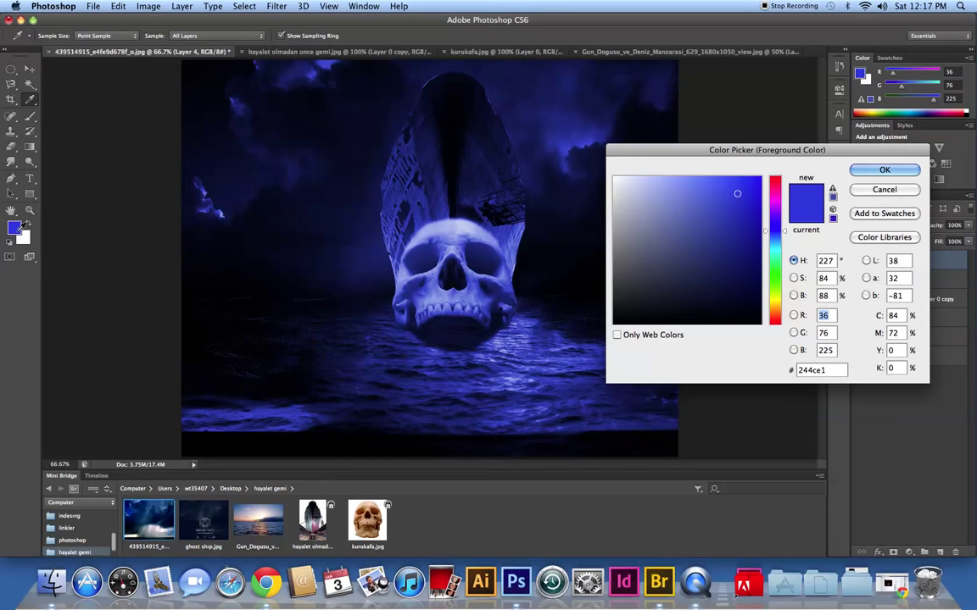
{"action": "left_click", "coordinate": [717, 192]}
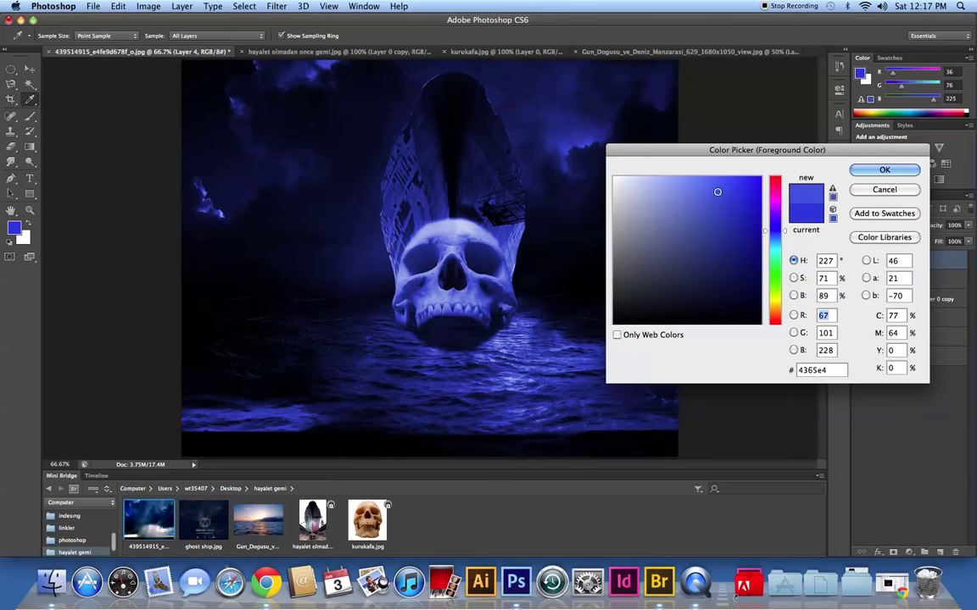
{"action": "left_click", "coordinate": [883, 169]}
{"action": "left_click", "coordinate": [882, 281]}
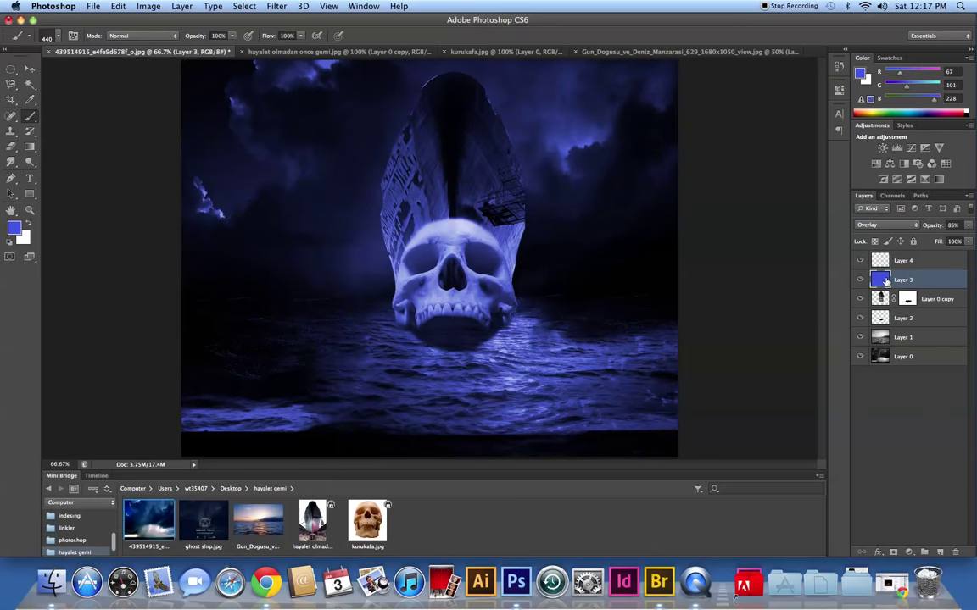
Fill Layer 3 with dark navy 232f5c (R35 G47 B92).
{"action": "left_click", "coordinate": [14, 227]}
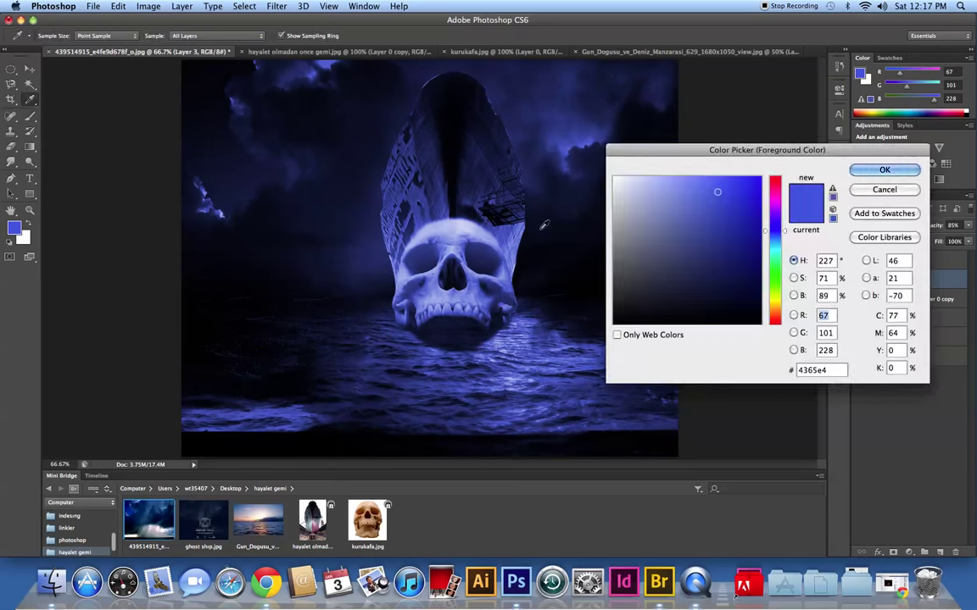
{"action": "left_click_drag", "start_coordinate": [709, 253], "coordinate": [705, 270]}
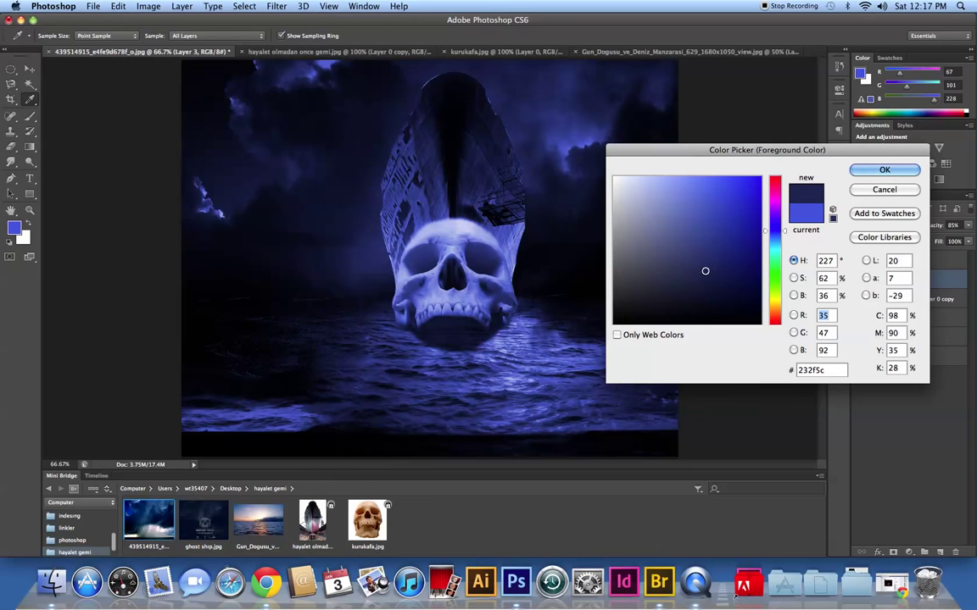
{"action": "left_click", "coordinate": [874, 170]}
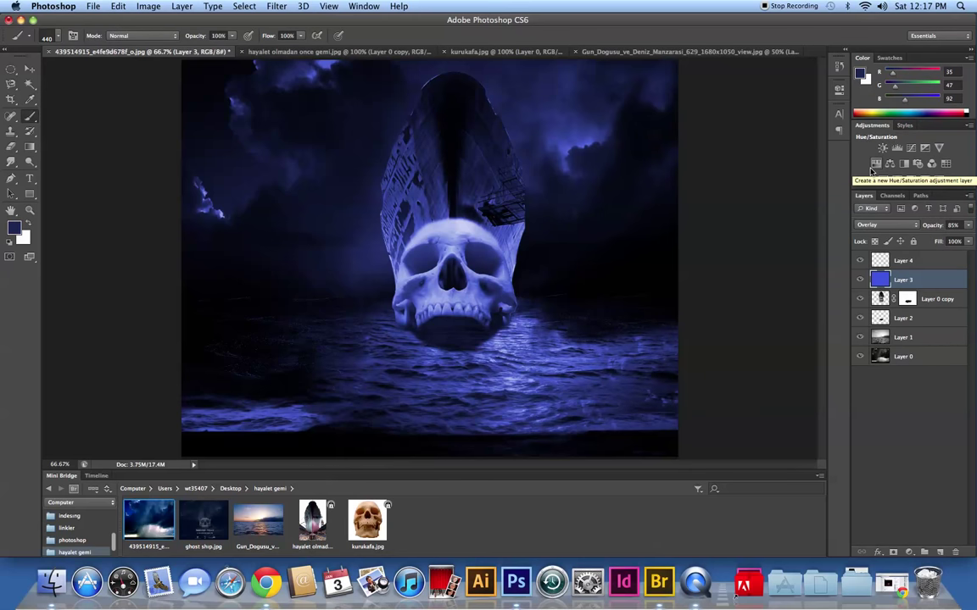
{"action": "key", "text": "alt+BackSpace"}
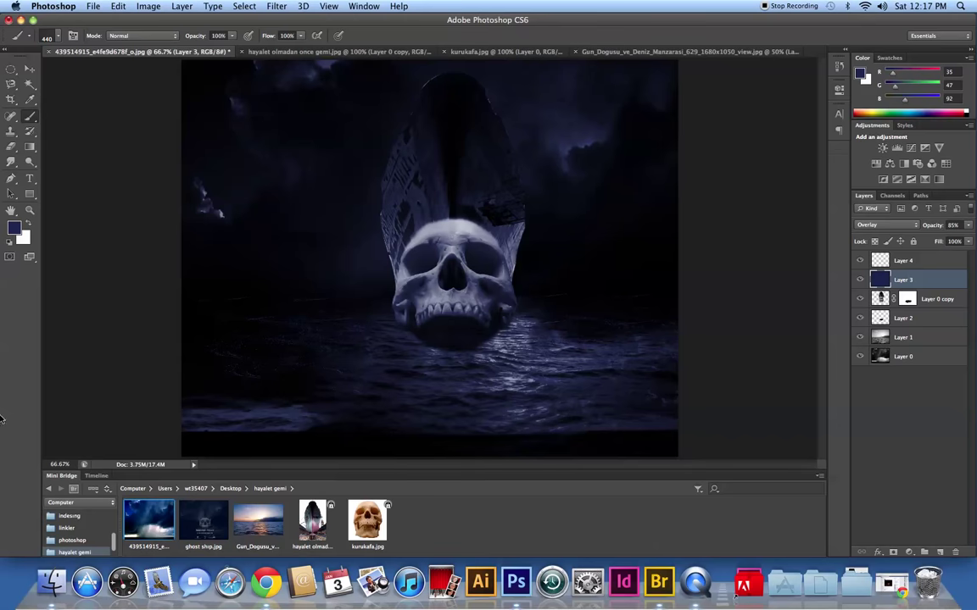
{"action": "left_click", "coordinate": [15, 227]}
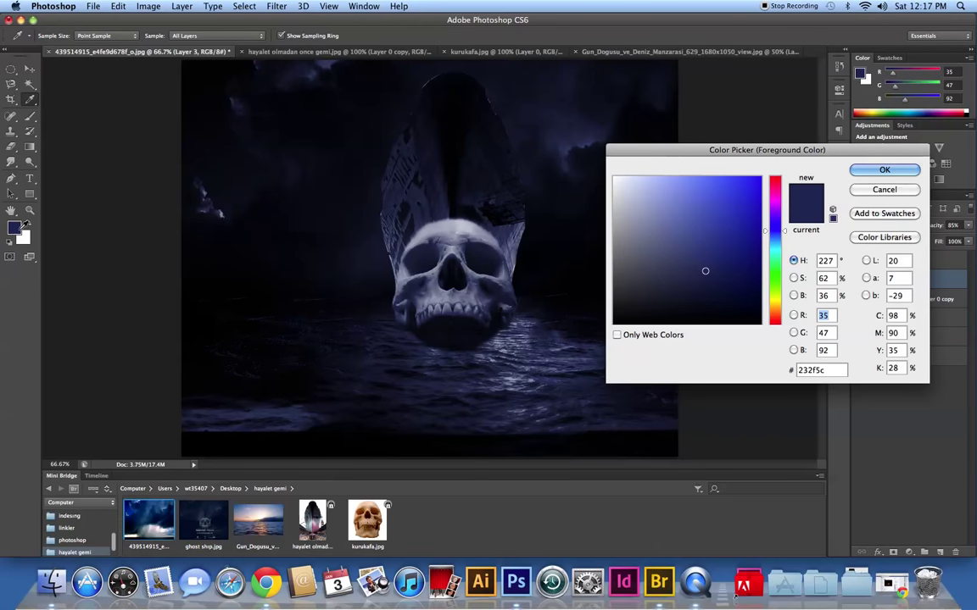
{"action": "left_click", "coordinate": [910, 191]}
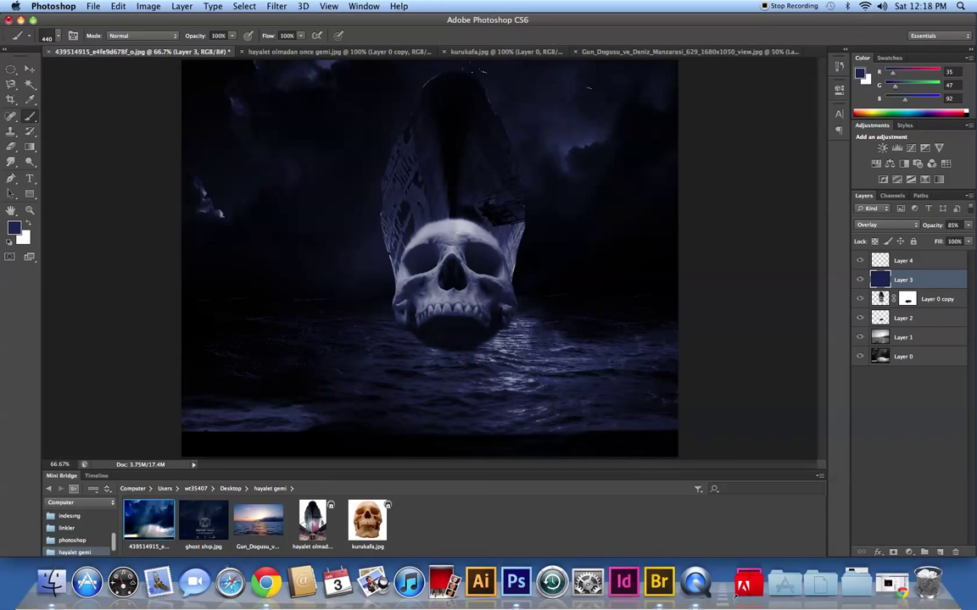
Close Gun_Dogusu, kurukafa.jpg and hayalet olmadan once gemi without saving.
{"action": "left_click", "coordinate": [576, 51]}
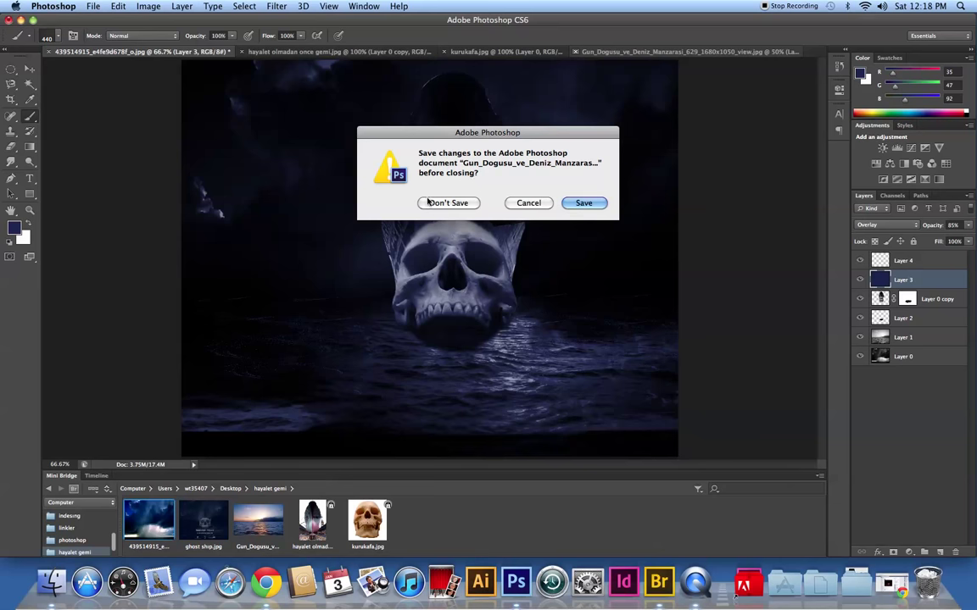
{"action": "key", "text": "super+d"}
{"action": "left_click", "coordinate": [449, 52]}
{"action": "key", "text": "super+d"}
{"action": "left_click", "coordinate": [243, 52]}
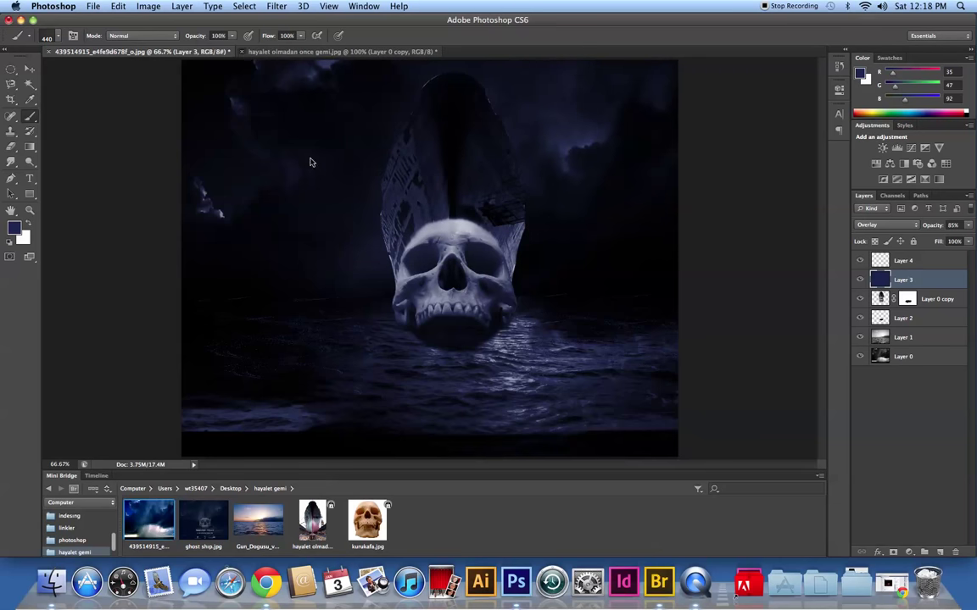
{"action": "key", "text": "super+d"}
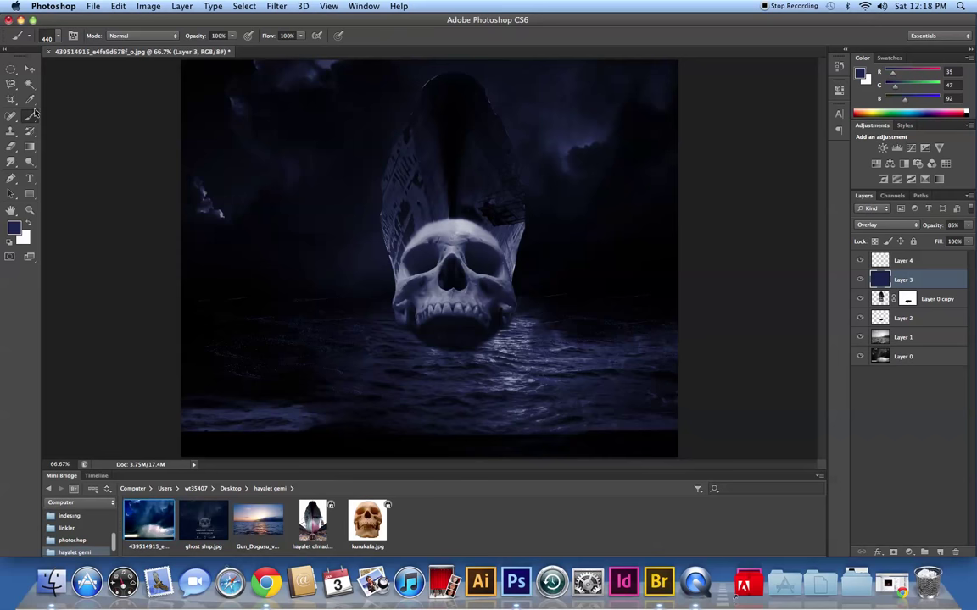
Choose the Type tool with the Stencil Std font.
{"action": "key", "text": "v"}
{"action": "key", "text": "t"}
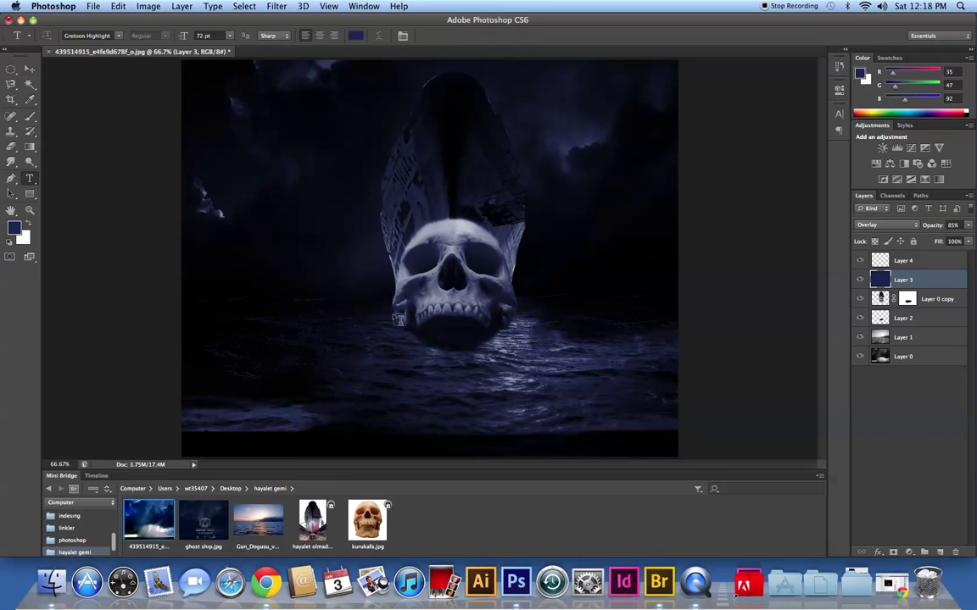
{"action": "left_click", "coordinate": [119, 35]}
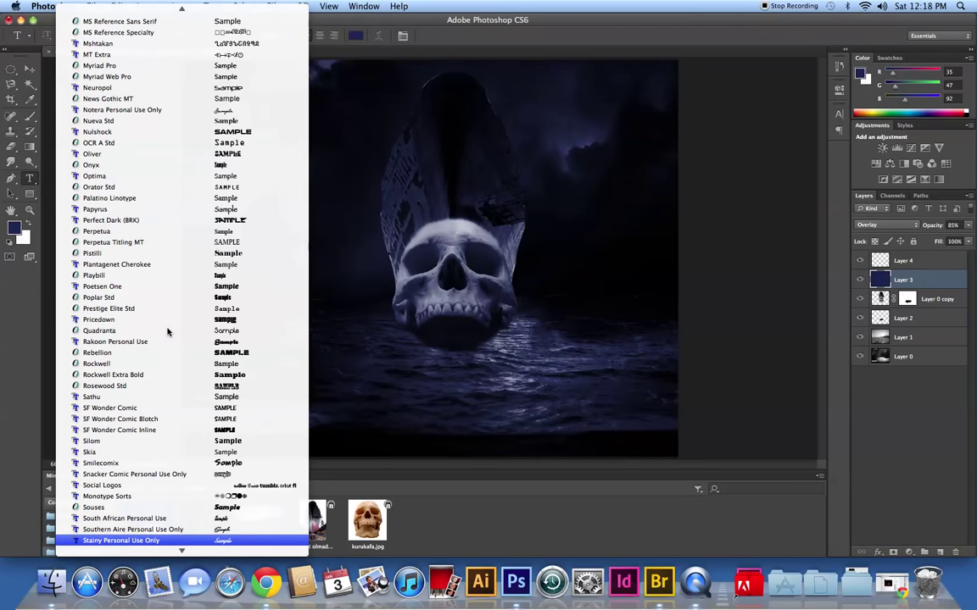
{"action": "key", "text": "Down"}
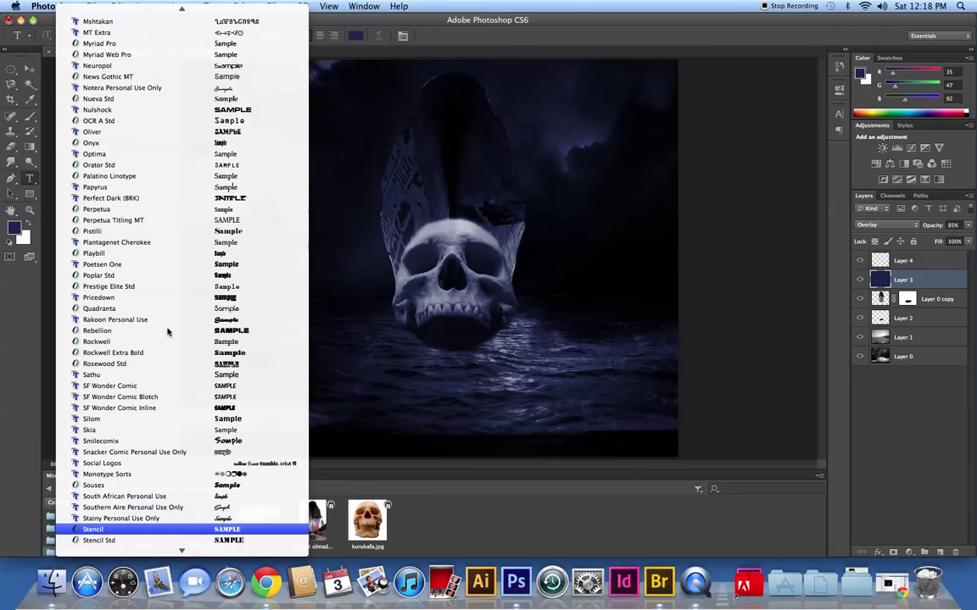
{"action": "key", "text": "Down"}
{"action": "key", "text": "Down"}
{"action": "key", "text": "Down"}
{"action": "key", "text": "Up"}
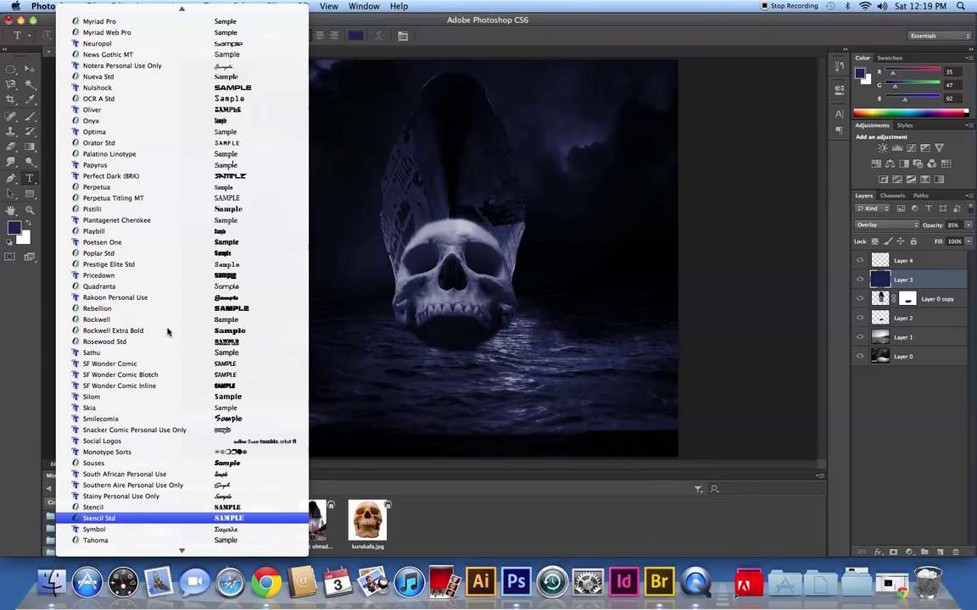
{"action": "key", "text": "Up"}
{"action": "key", "text": "Return"}
Type the title 'HAYALET GEMI' below the skull.
{"action": "left_click", "coordinate": [349, 329]}
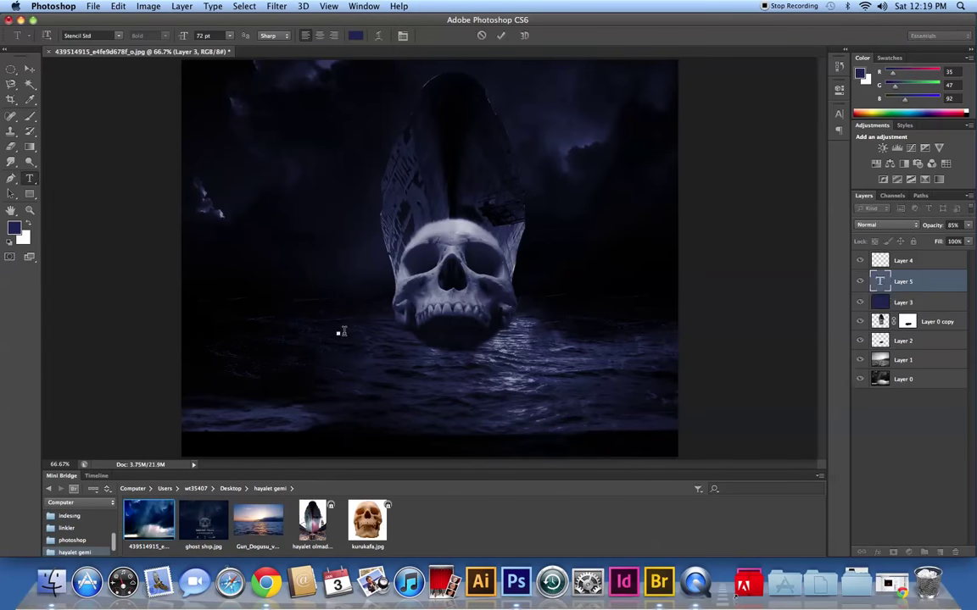
{"action": "type", "text": "HOS"}
{"action": "key", "text": "BackSpace"}
{"action": "key", "text": "BackSpace"}
{"action": "key", "text": "BackSpace"}
{"action": "key", "text": "BackSpace"}
{"action": "type", "text": "HAYALET"}
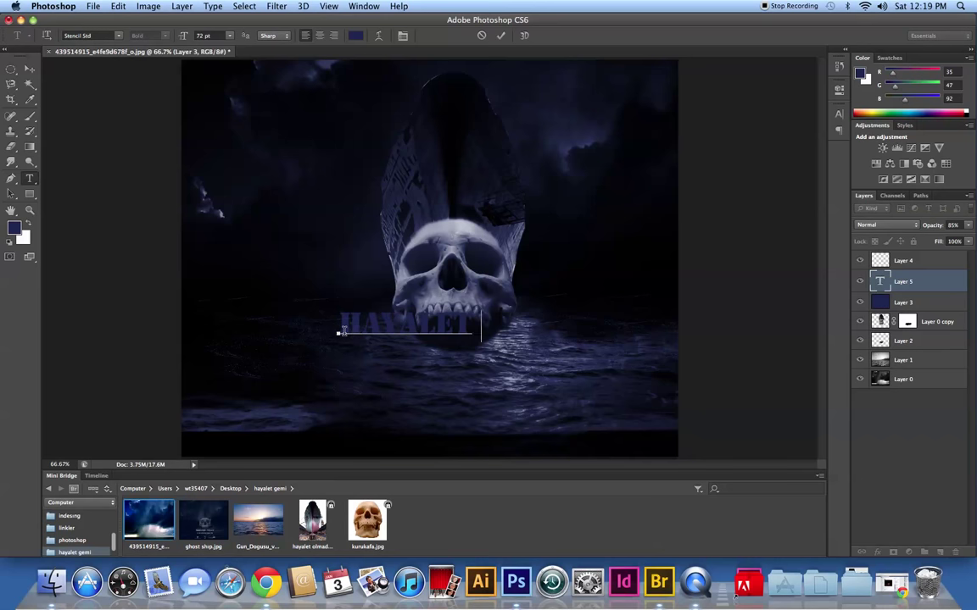
{"action": "type", "text": " GEMI"}
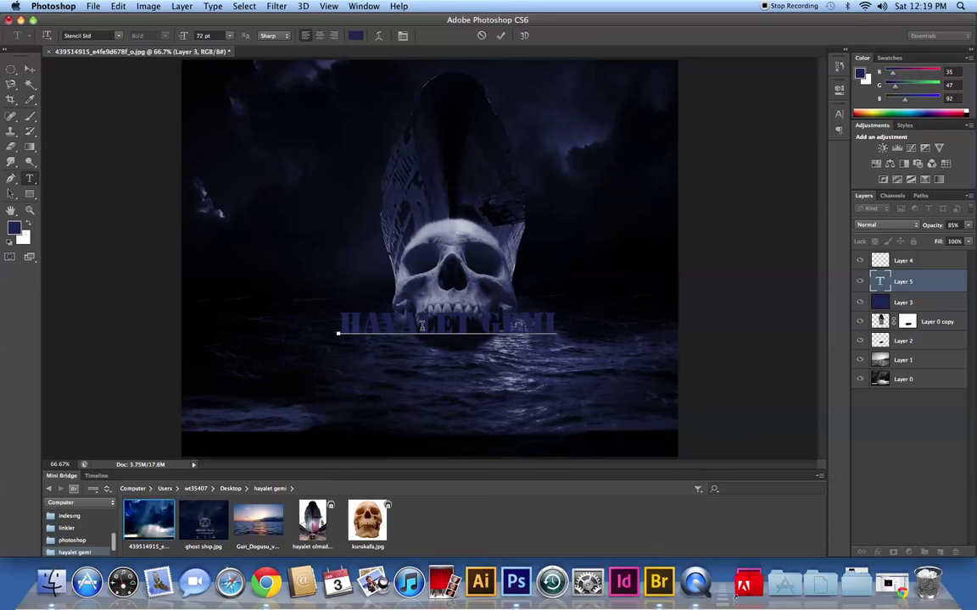
{"action": "key", "text": "super+z"}
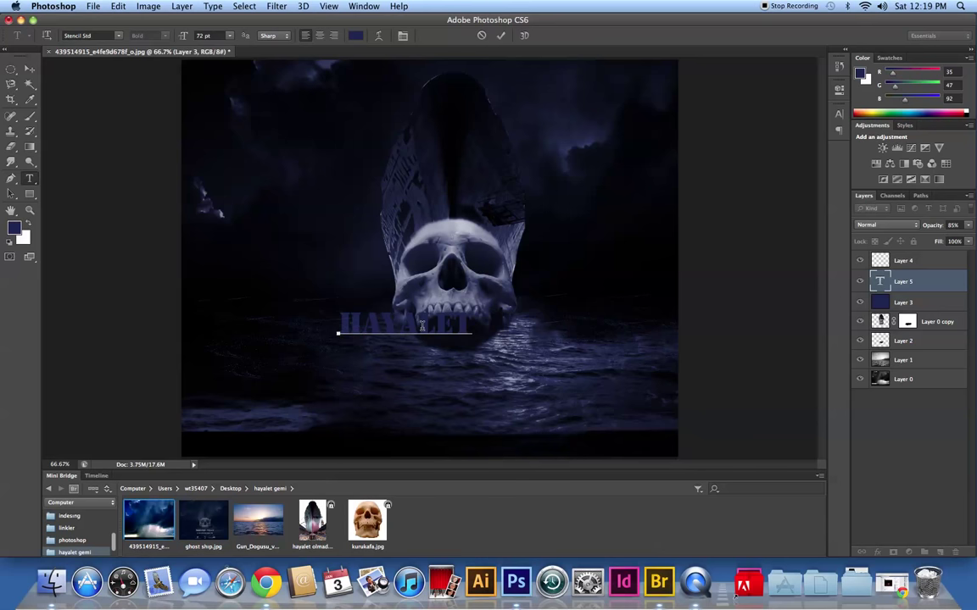
Finish 'GEMI', colour the whole HAYALET GEMI title white (ffffff), and nudge it right and down.
{"action": "type", "text": " GEMI"}
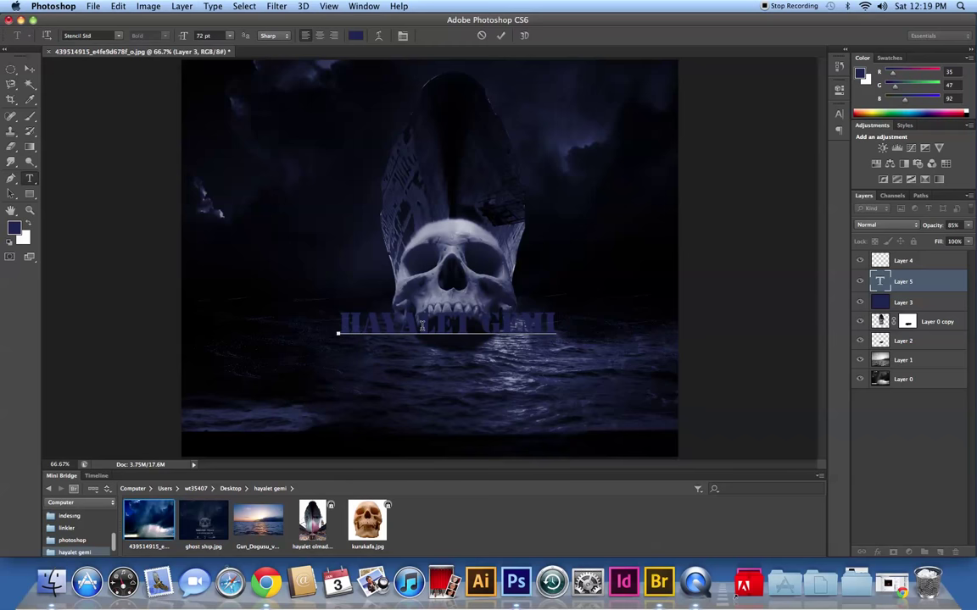
{"action": "left_click", "coordinate": [357, 36]}
{"action": "left_click", "coordinate": [614, 178]}
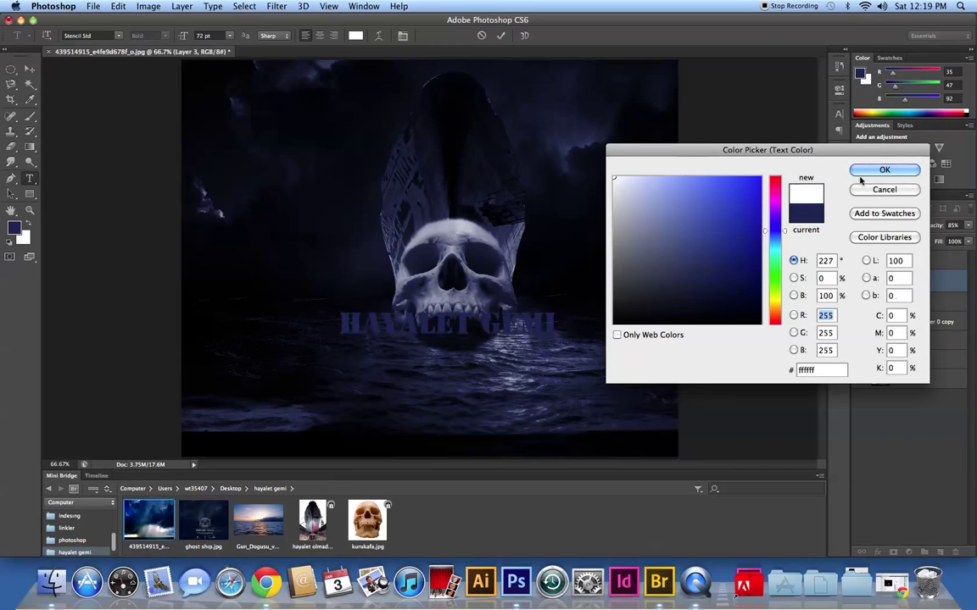
{"action": "left_click", "coordinate": [884, 169]}
{"action": "left_click_drag", "start_coordinate": [558, 320], "coordinate": [305, 322]}
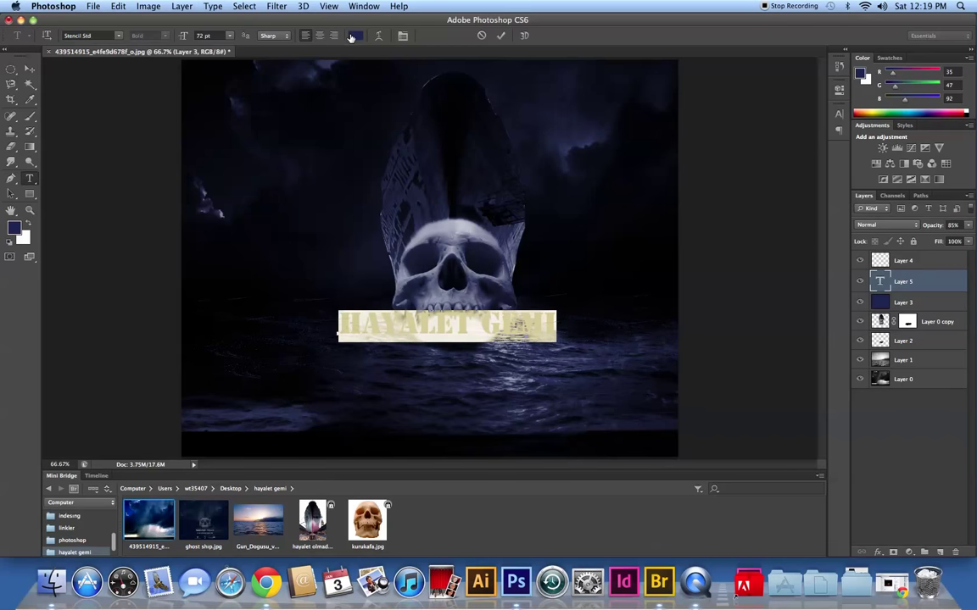
{"action": "left_click", "coordinate": [355, 35]}
{"action": "left_click", "coordinate": [617, 180]}
{"action": "left_click", "coordinate": [884, 170]}
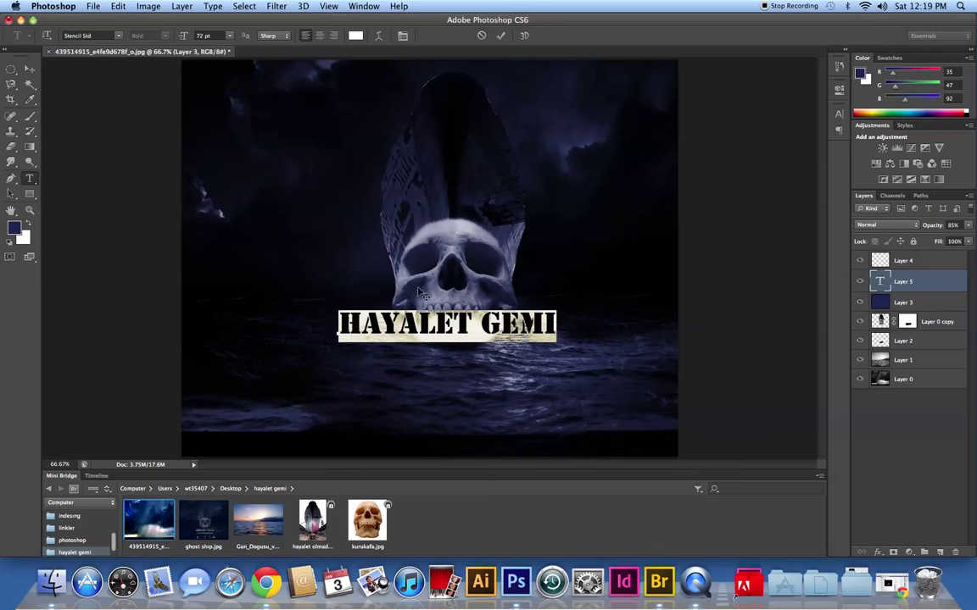
{"action": "left_click_drag", "start_coordinate": [419, 294], "coordinate": [431, 308]}
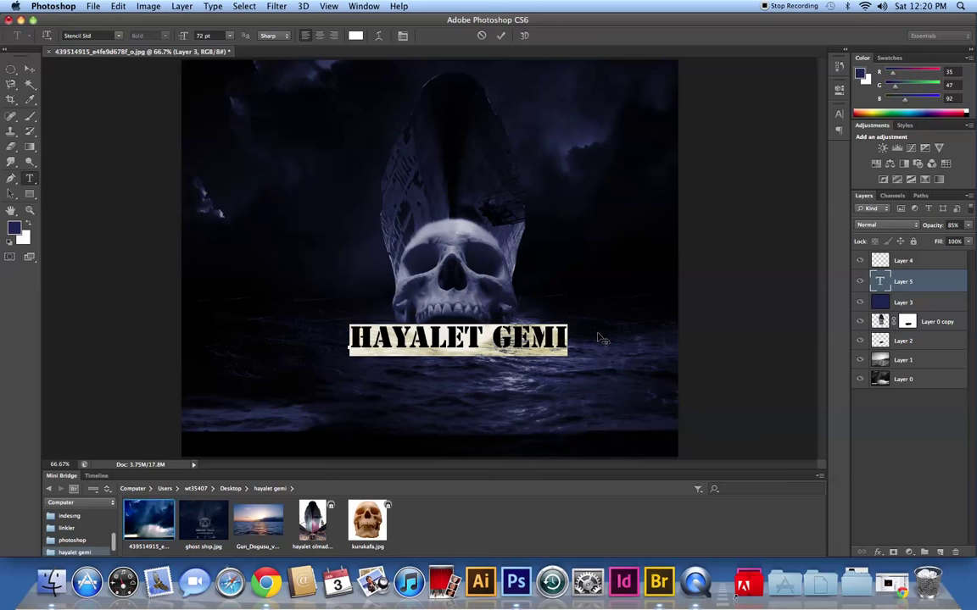
Commit the title and type '15 SUBAT'TA SİNEMALARDA' as a new line beneath it.
{"action": "left_click", "coordinate": [501, 37]}
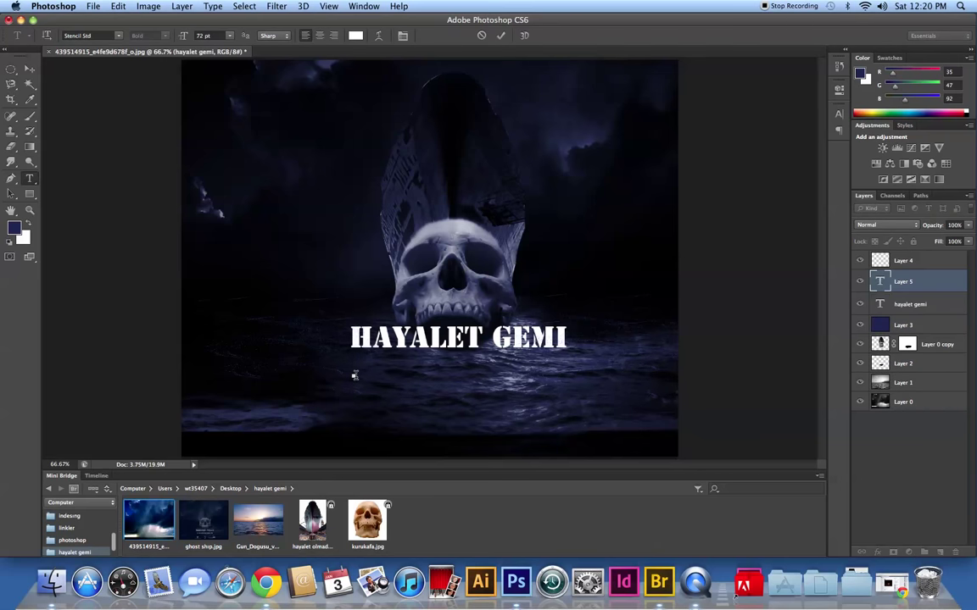
{"action": "type", "text": "15"}
{"action": "type", "text": " şubat"}
{"action": "key", "text": "BackSpace"}
{"action": "key", "text": "BackSpace"}
{"action": "key", "text": "BackSpace"}
{"action": "key", "text": "BackSpace"}
{"action": "key", "text": "BackSpace"}
{"action": "type", "text": "s"}
{"action": "key", "text": "BackSpace"}
{"action": "type", "text": "şşuba"}
{"action": "key", "text": "BackSpace"}
{"action": "key", "text": "BackSpace"}
{"action": "key", "text": "BackSpace"}
{"action": "key", "text": "BackSpace"}
{"action": "key", "text": "BackSpace"}
{"action": "key", "text": "BackSpace"}
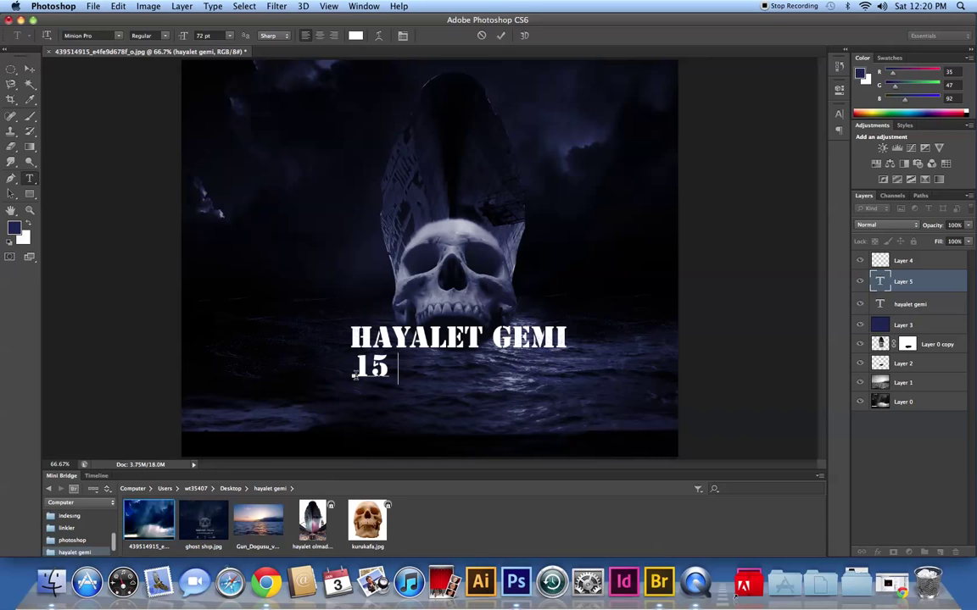
{"action": "type", "text": "SUBAT"}
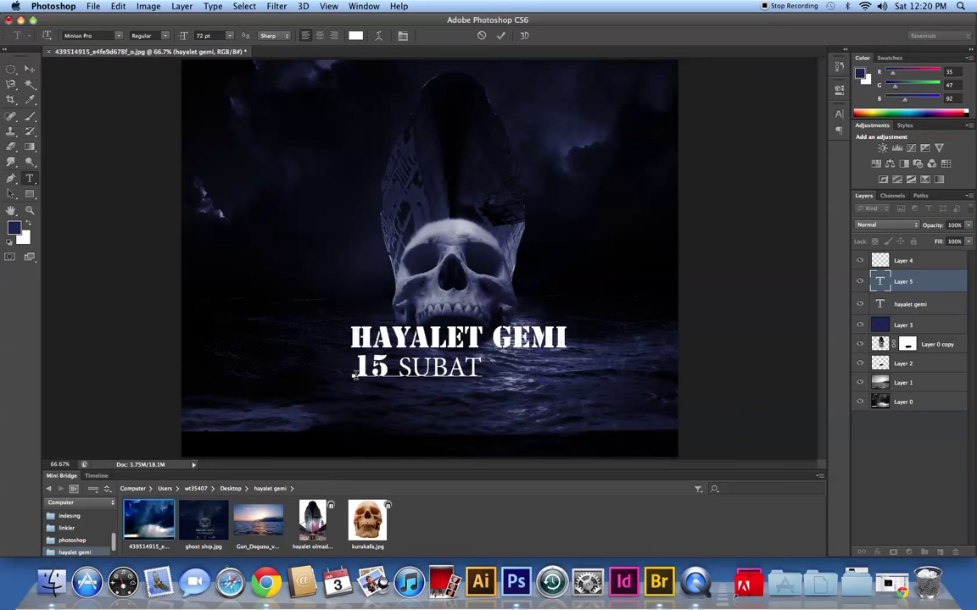
{"action": "type", "text": "’TA"}
{"action": "type", "text": " SİNEMA"}
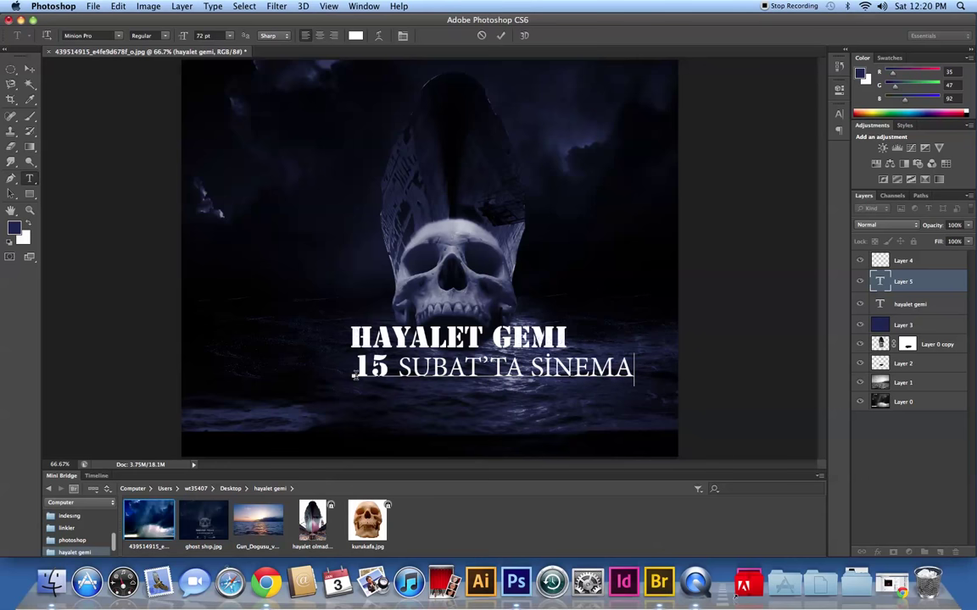
{"action": "type", "text": "LAR"}
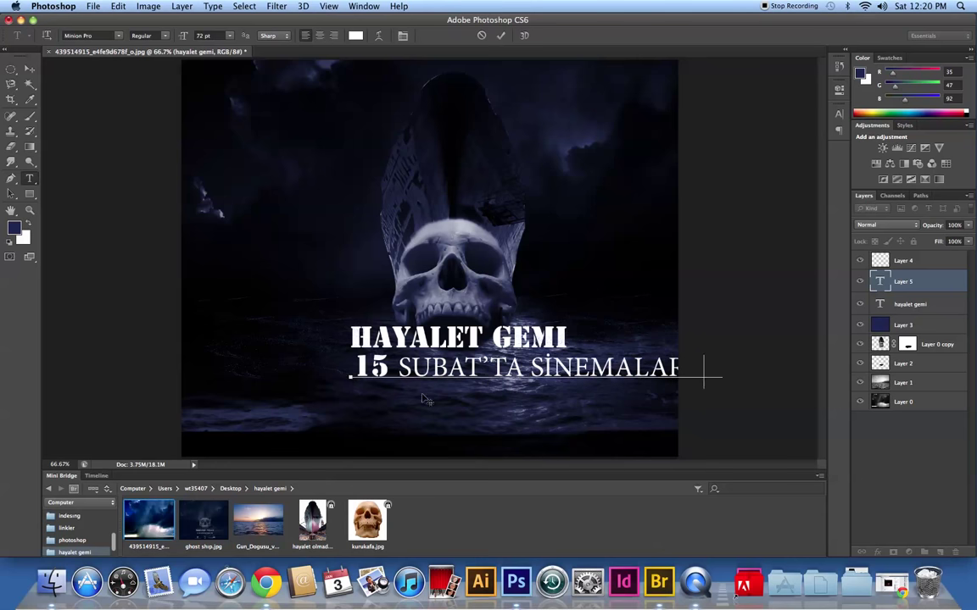
{"action": "type", "text": "DA"}
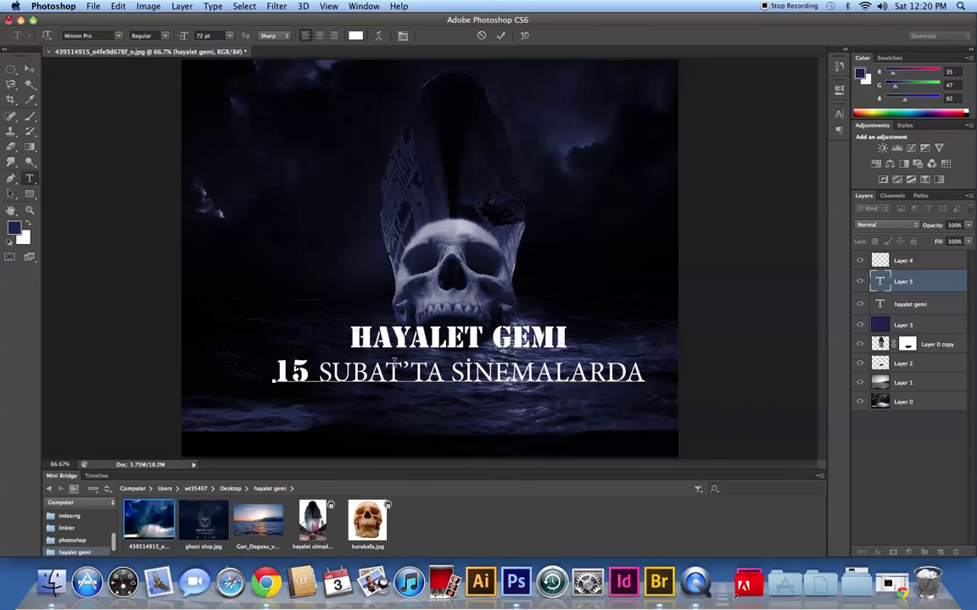
Apply the Stencil font to the whole release-date line.
{"action": "left_click_drag", "start_coordinate": [644, 373], "coordinate": [273, 373]}
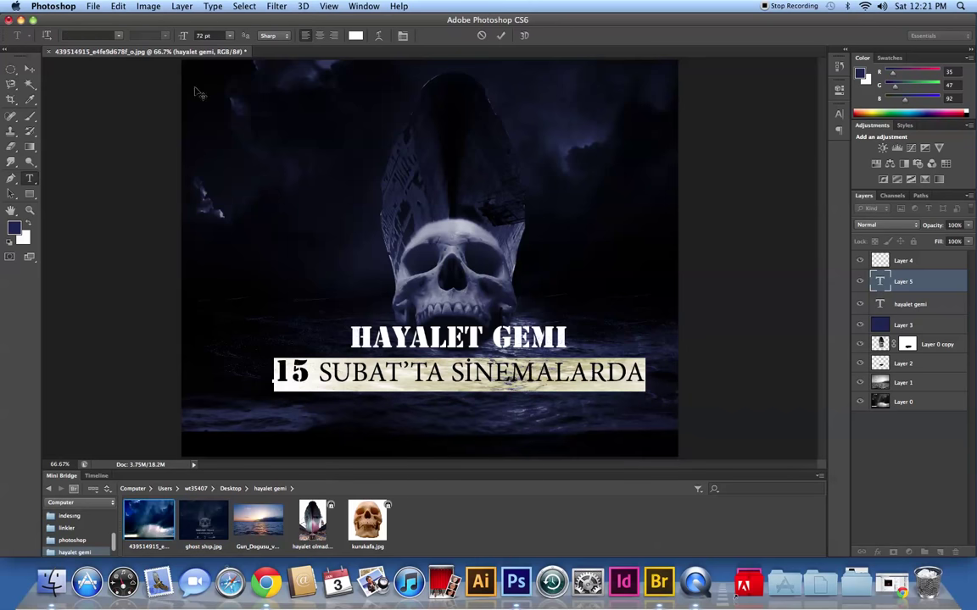
{"action": "left_click", "coordinate": [118, 35]}
{"action": "key", "text": "Down"}
{"action": "key", "text": "Down"}
{"action": "key", "text": "Down"}
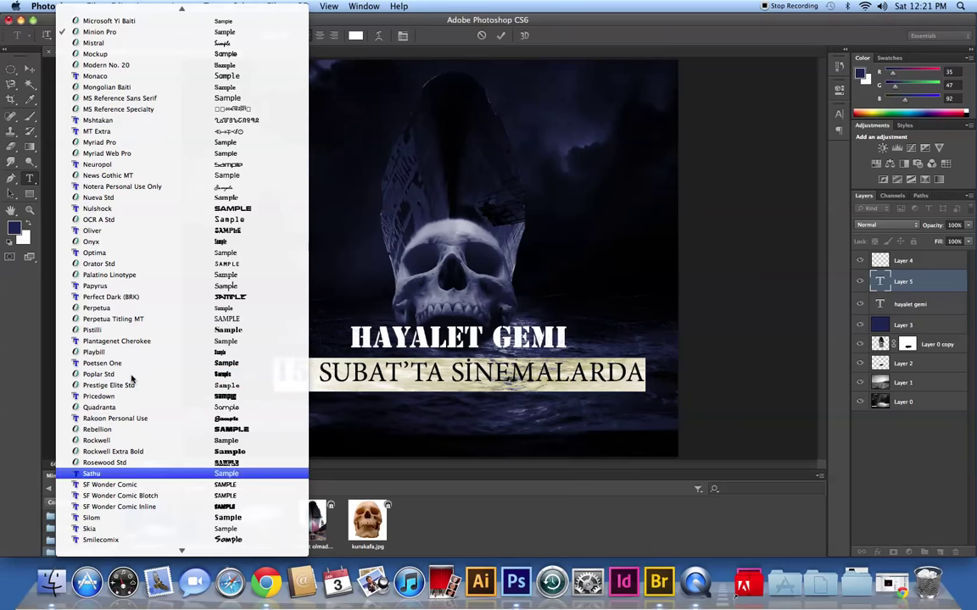
{"action": "key", "text": "Down"}
{"action": "key", "text": "Down"}
{"action": "key", "text": "Down"}
{"action": "key", "text": "Down"}
{"action": "key", "text": "Down"}
{"action": "key", "text": "Down"}
{"action": "key", "text": "Down"}
{"action": "key", "text": "Down"}
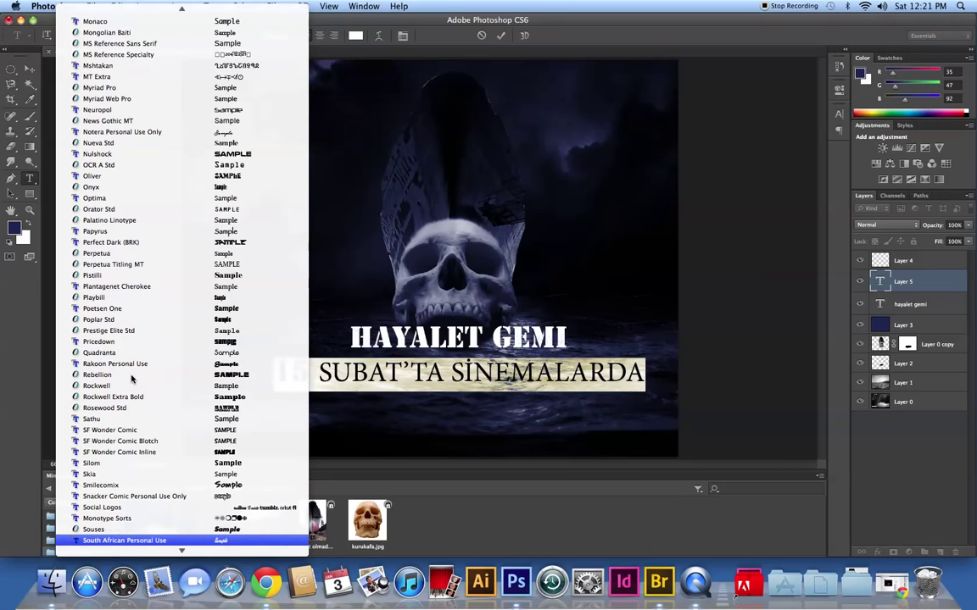
{"action": "key", "text": "Up"}
{"action": "key", "text": "Up"}
{"action": "key", "text": "Down"}
{"action": "key", "text": "Down"}
{"action": "key", "text": "Down"}
{"action": "key", "text": "Down"}
{"action": "key", "text": "Down"}
{"action": "key", "text": "Down"}
{"action": "key", "text": "Return"}
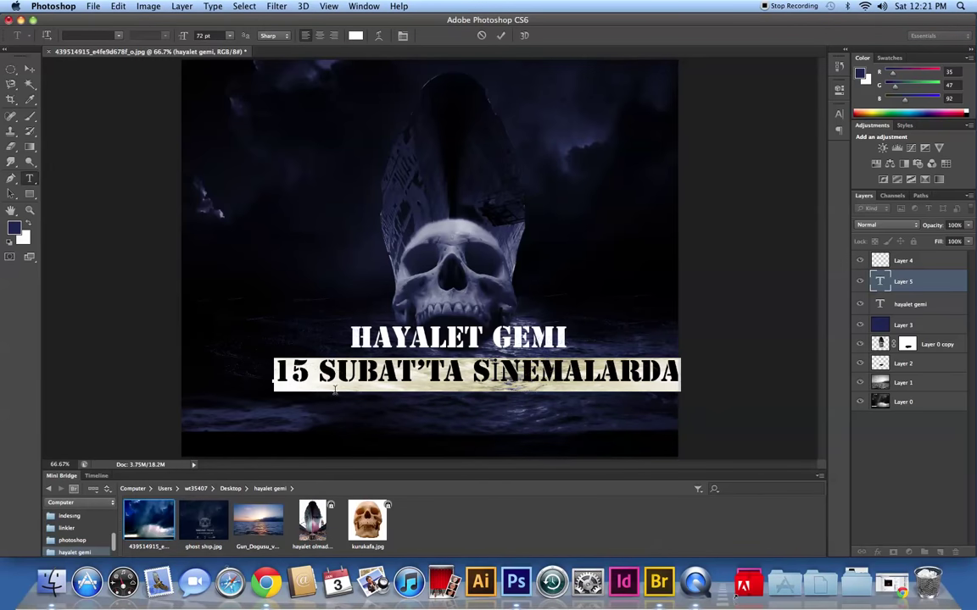
Nudge and commit the release-date text layer, then begin Free Transform to resize it.
{"action": "left_click_drag", "start_coordinate": [337, 370], "coordinate": [329, 370]}
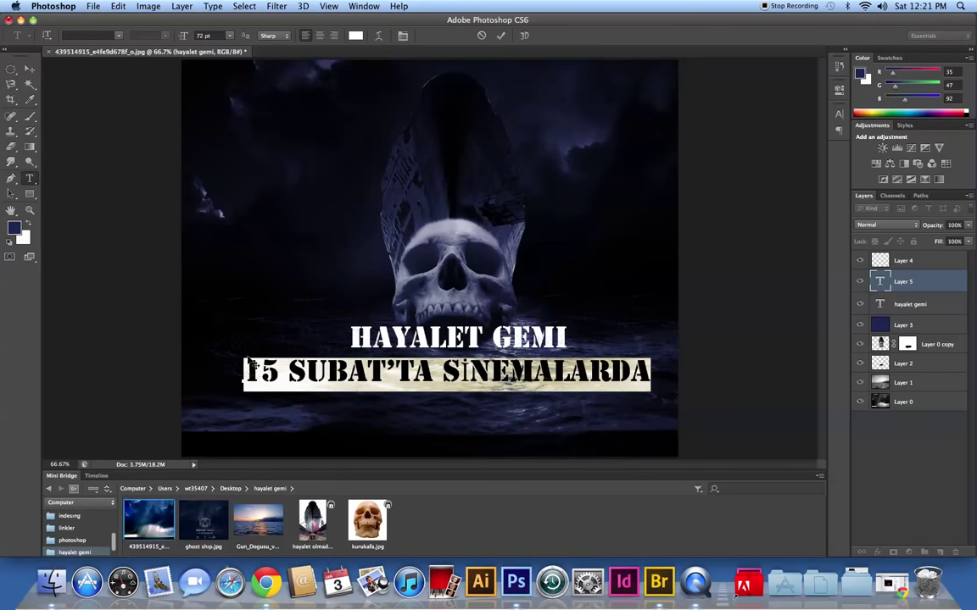
{"action": "key", "text": "BackSpace"}
{"action": "key", "text": "ctrl+z"}
{"action": "key", "text": "ctrl+Return"}
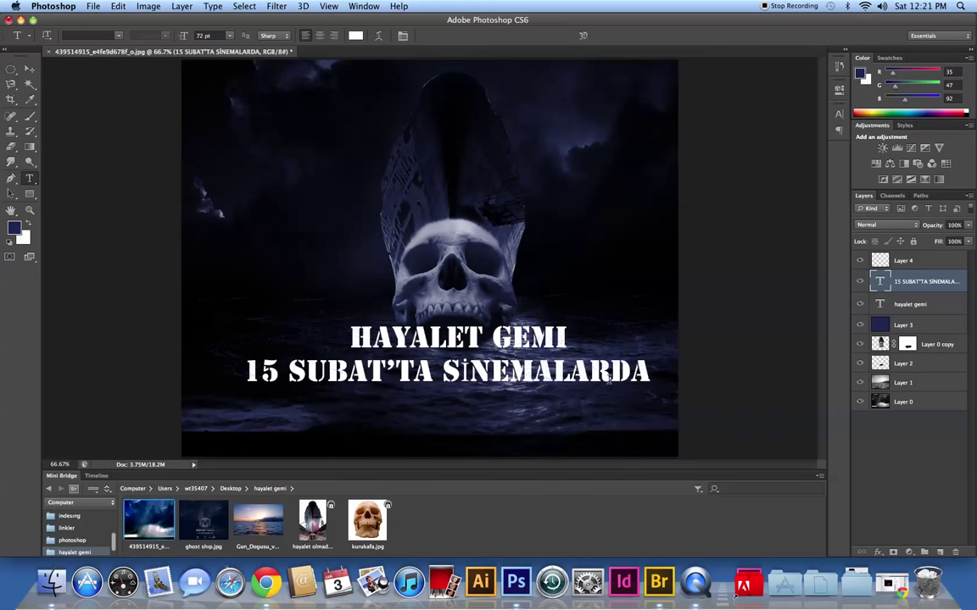
{"action": "key", "text": "ctrl+t"}
Scale the release-date line down to about 44% (31.09 pt), centred under the title.
{"action": "left_click_drag", "start_coordinate": [652, 357], "coordinate": [510, 384]}
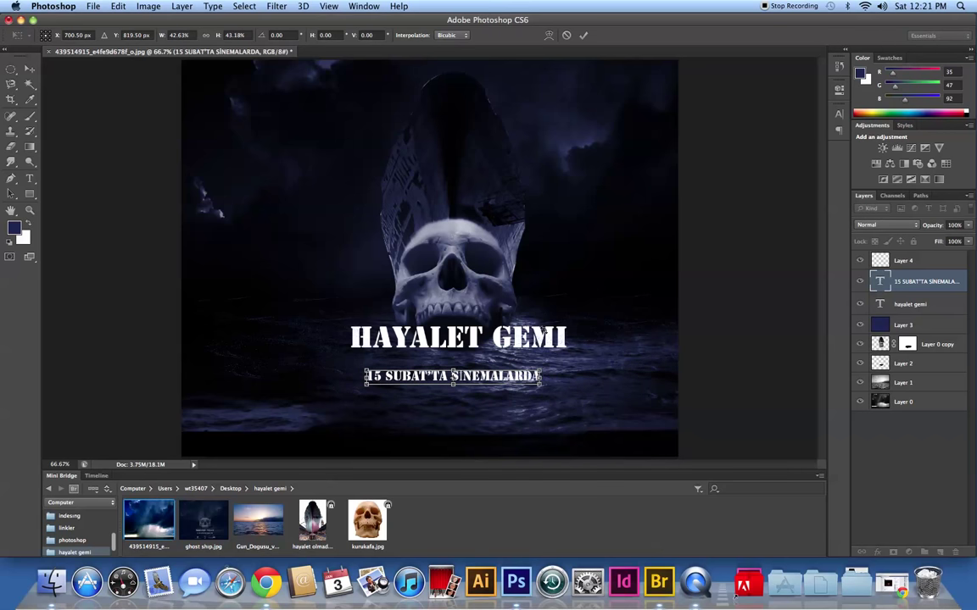
{"action": "key", "text": "Return"}
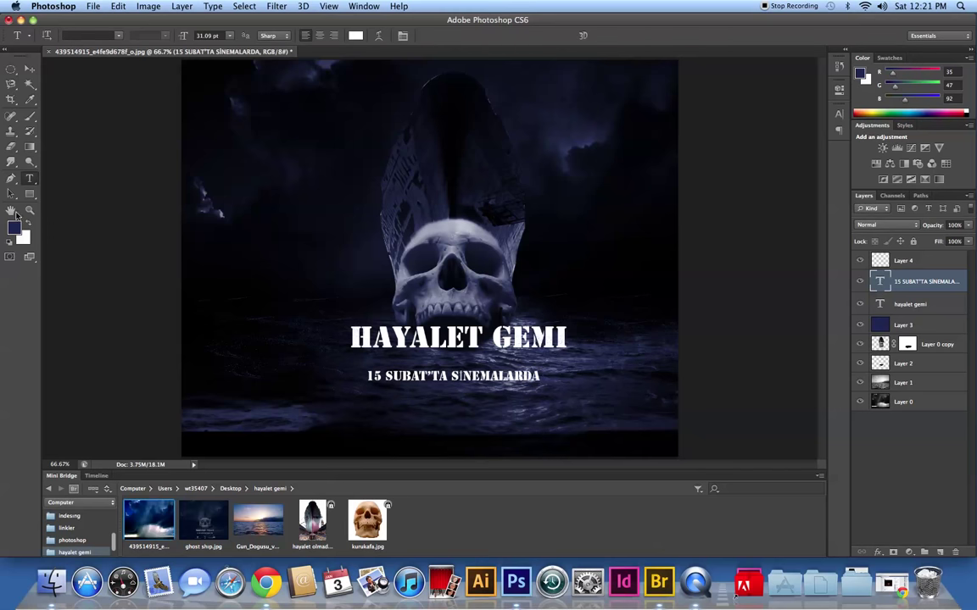
{"action": "left_click", "coordinate": [28, 67]}
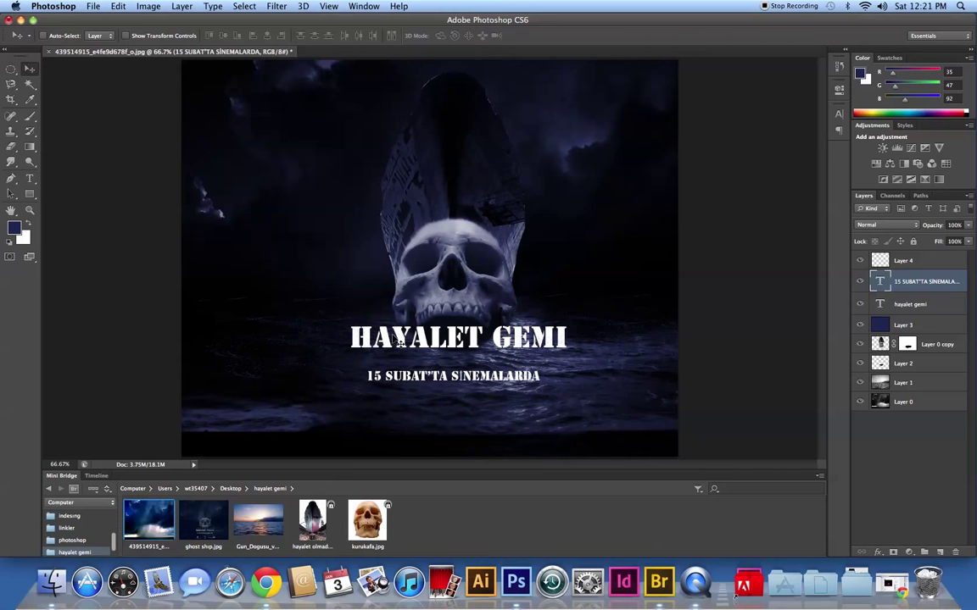
{"action": "key", "text": "ctrl+t"}
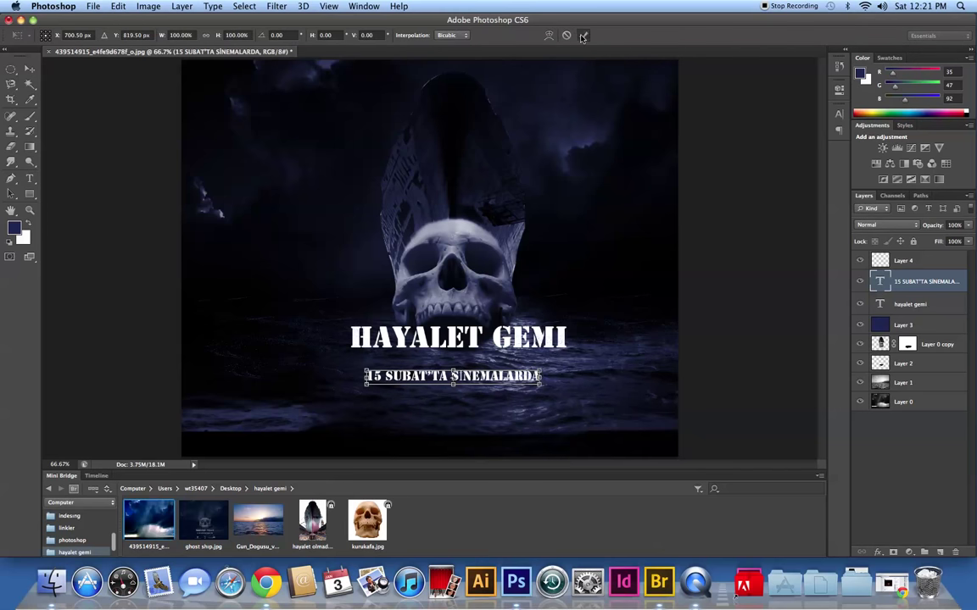
{"action": "key", "text": "Return"}
{"action": "left_click", "coordinate": [911, 304]}
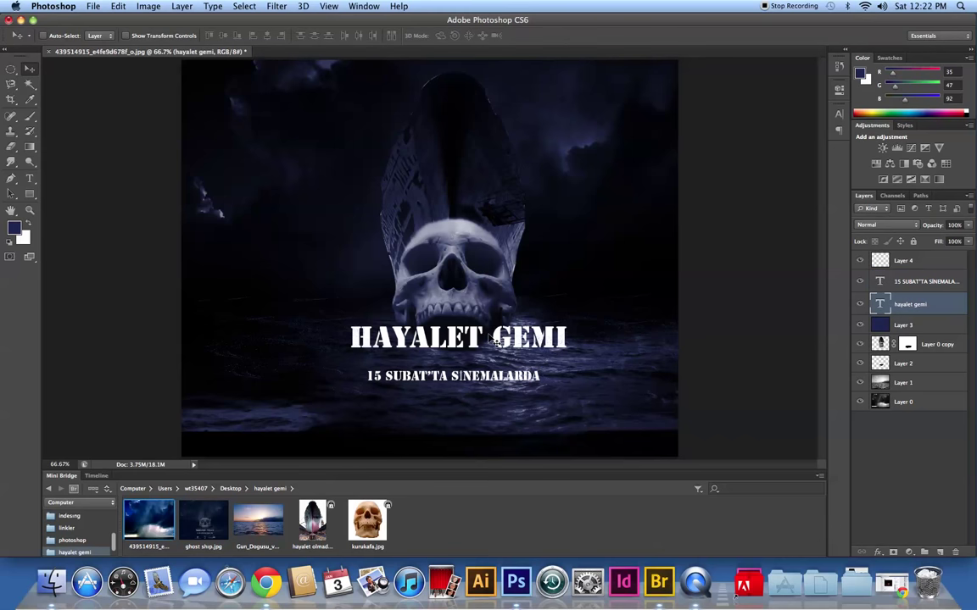
Enlarge the HAYALET GEMI title to about 156% and nudge it slightly lower.
{"action": "key", "text": "ctrl+t"}
{"action": "left_click_drag", "start_coordinate": [570, 322], "coordinate": [629, 313]}
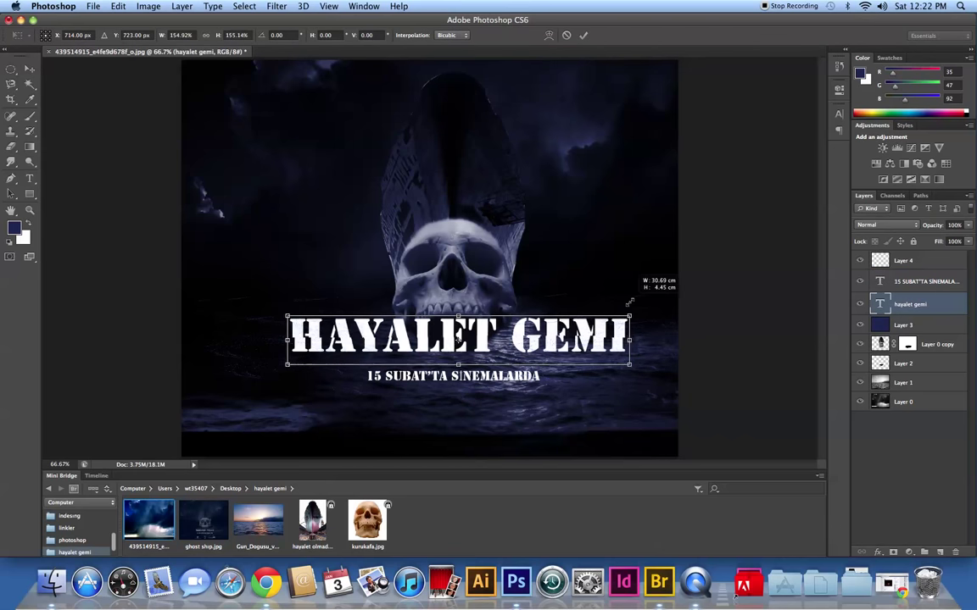
{"action": "left_click_drag", "start_coordinate": [502, 331], "coordinate": [503, 347]}
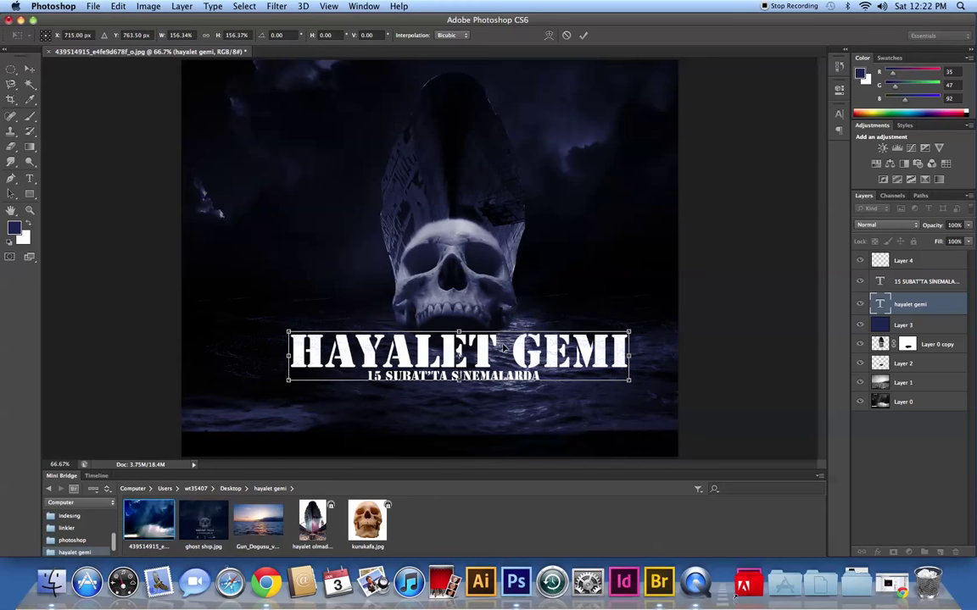
{"action": "left_click", "coordinate": [583, 35]}
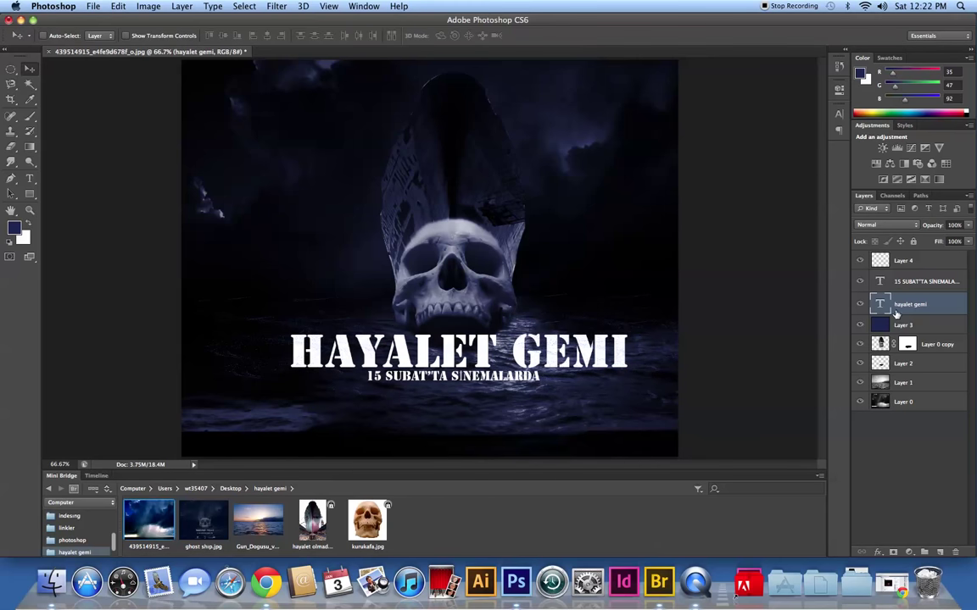
Move the release-date line a little lower, centred just beneath the title.
{"action": "left_click", "coordinate": [869, 280]}
{"action": "left_click_drag", "start_coordinate": [479, 385], "coordinate": [474, 399]}
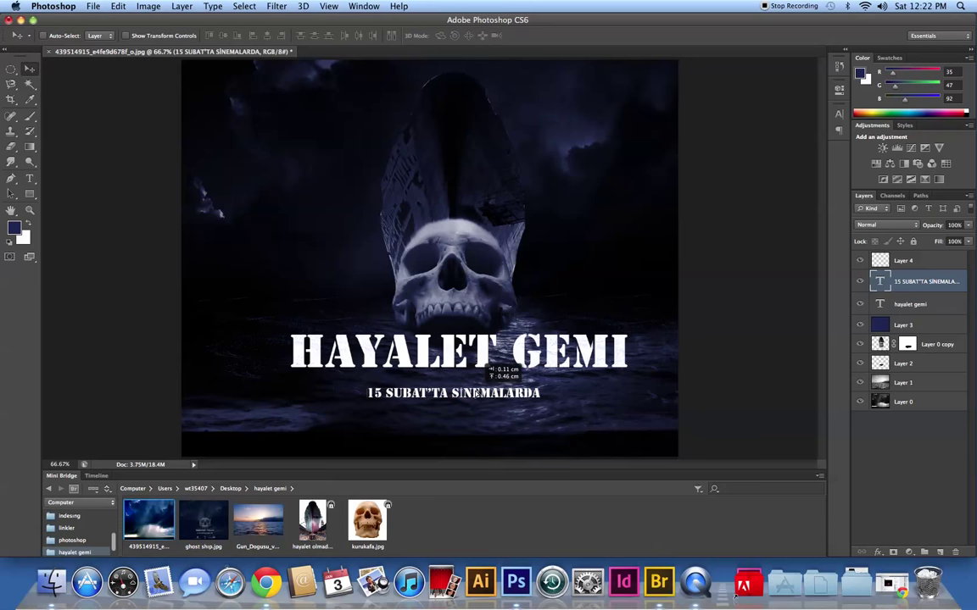
{"action": "left_click_drag", "start_coordinate": [475, 399], "coordinate": [482, 395]}
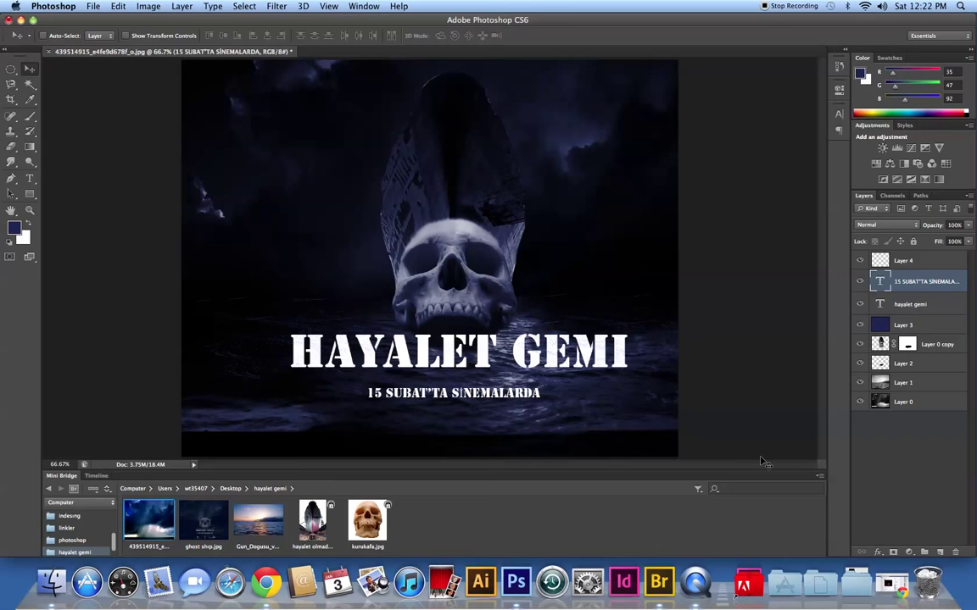
Add a Gradient Overlay at -90° to the HAYALET GEMI title layer.
{"action": "left_click", "coordinate": [926, 305]}
{"action": "right_click", "coordinate": [916, 460]}
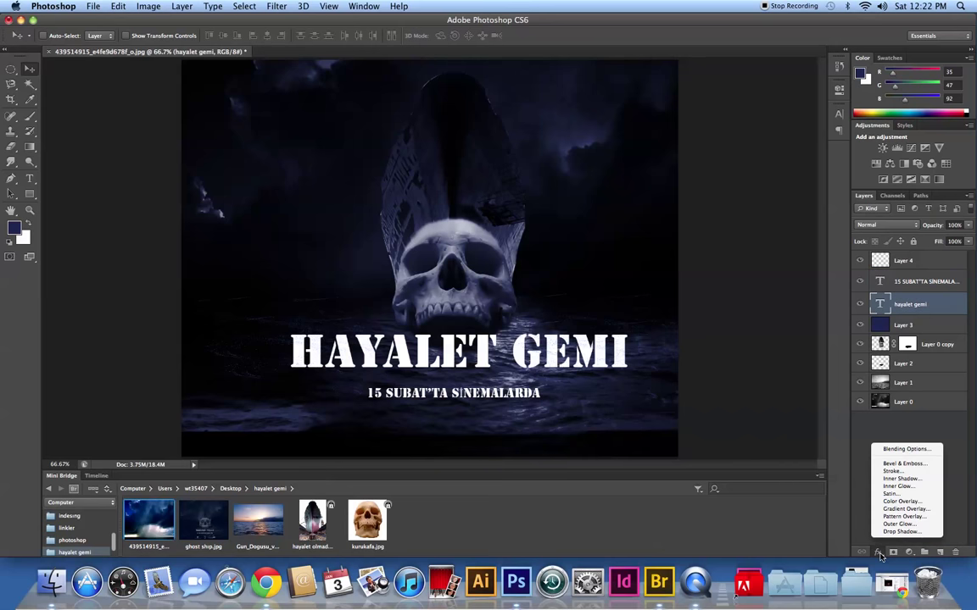
{"action": "left_click", "coordinate": [911, 509]}
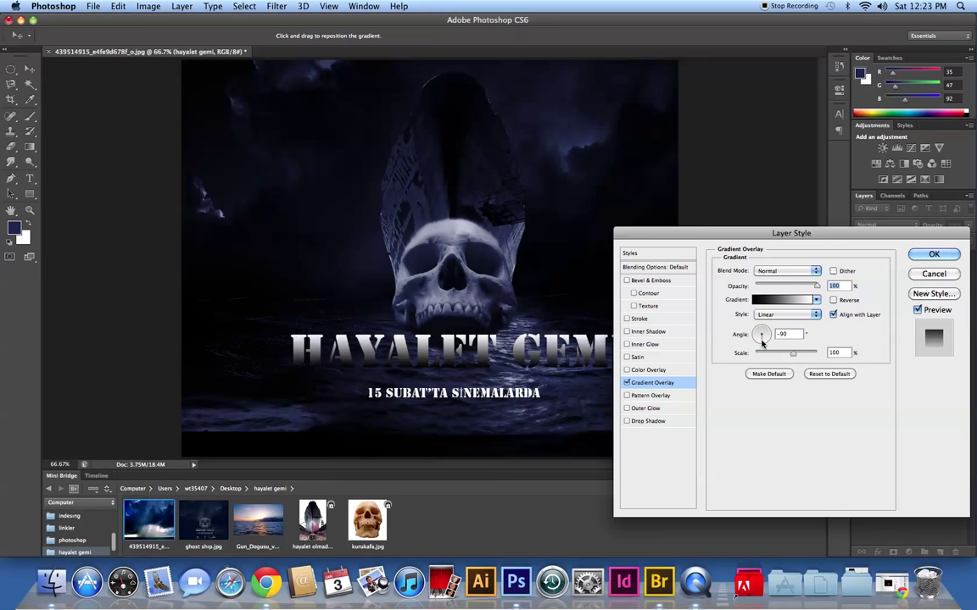
{"action": "left_click", "coordinate": [762, 343]}
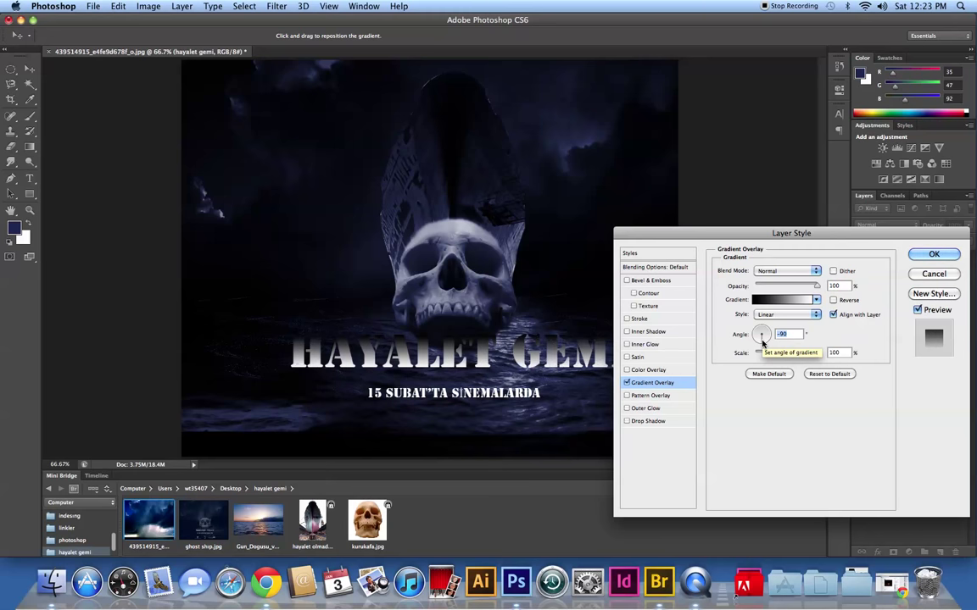
Use the Platinum gradient preset with a #454443 left stop and apply the overlay.
{"action": "left_click", "coordinate": [773, 300]}
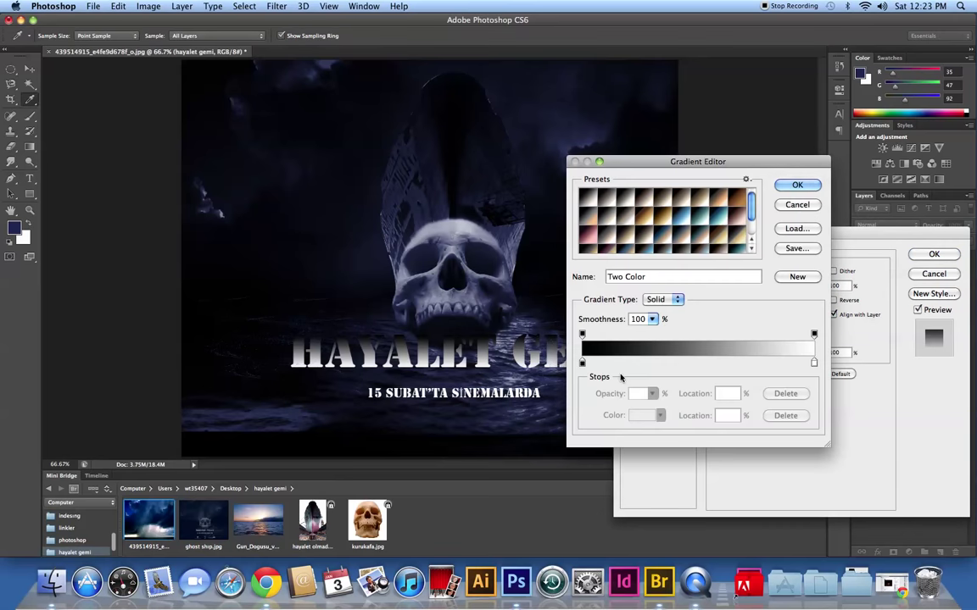
{"action": "left_click", "coordinate": [588, 198]}
{"action": "left_click", "coordinate": [601, 200]}
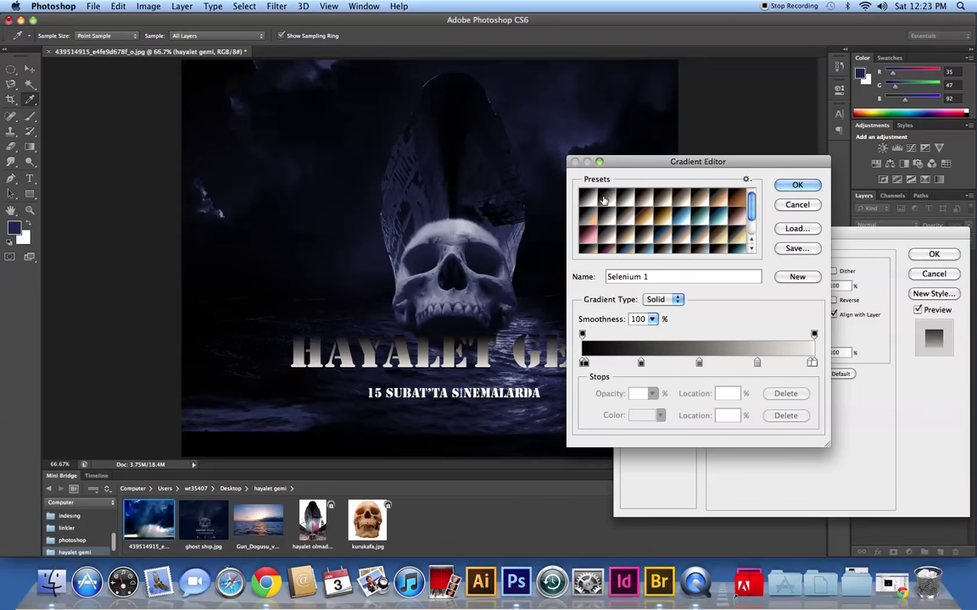
{"action": "left_click", "coordinate": [595, 200]}
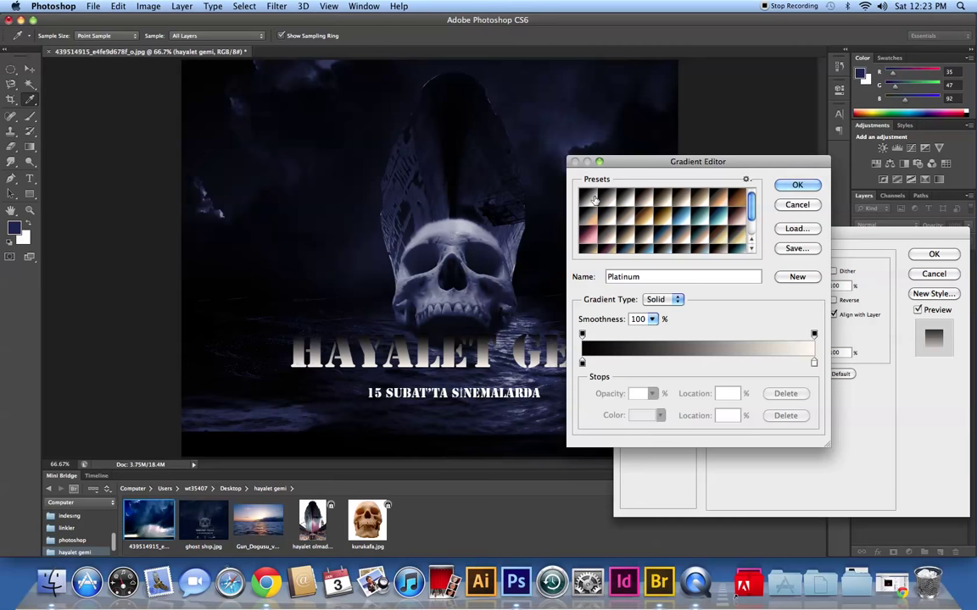
{"action": "left_click", "coordinate": [581, 362]}
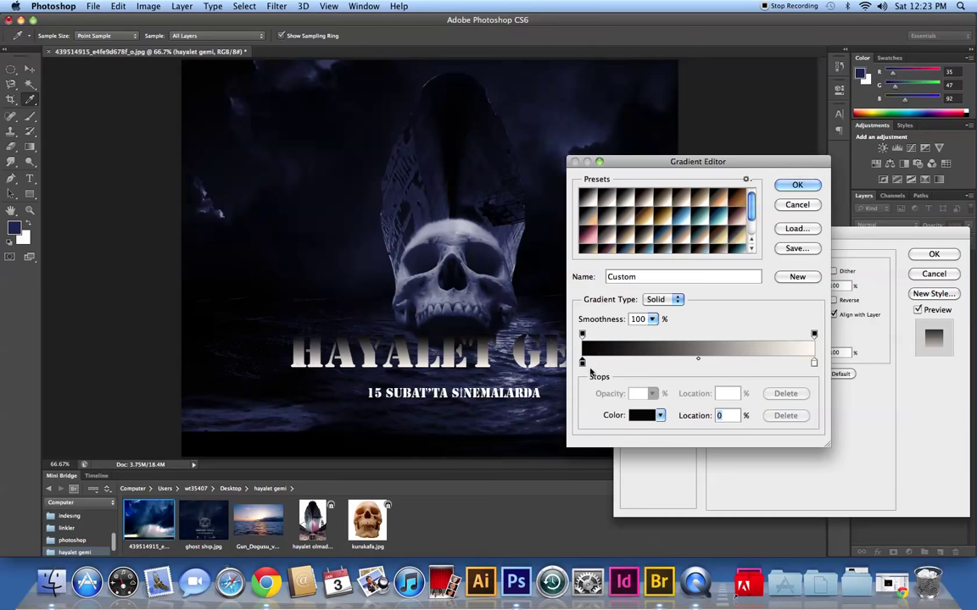
{"action": "double_click", "coordinate": [582, 362]}
{"action": "left_click", "coordinate": [621, 273]}
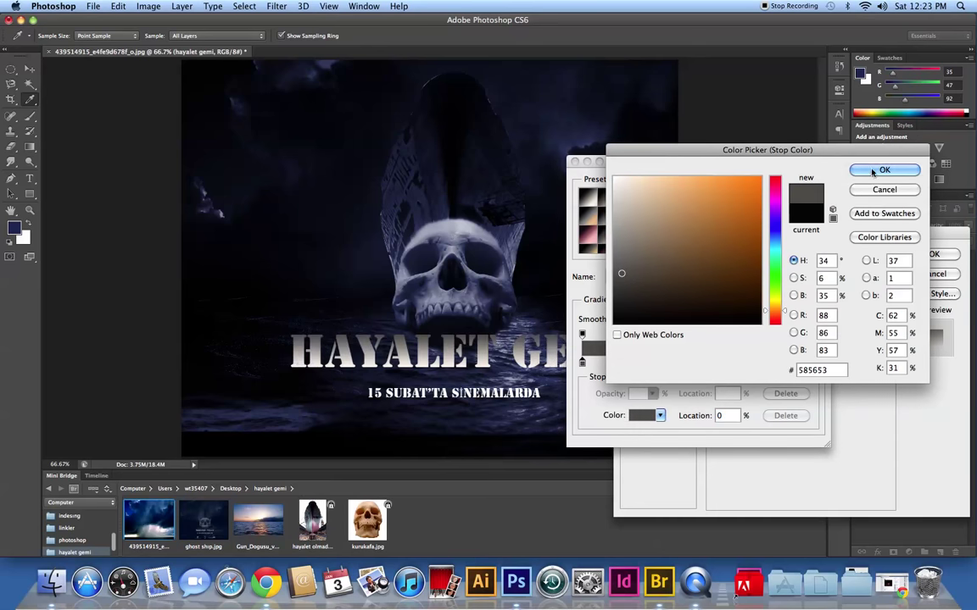
{"action": "left_click", "coordinate": [616, 284]}
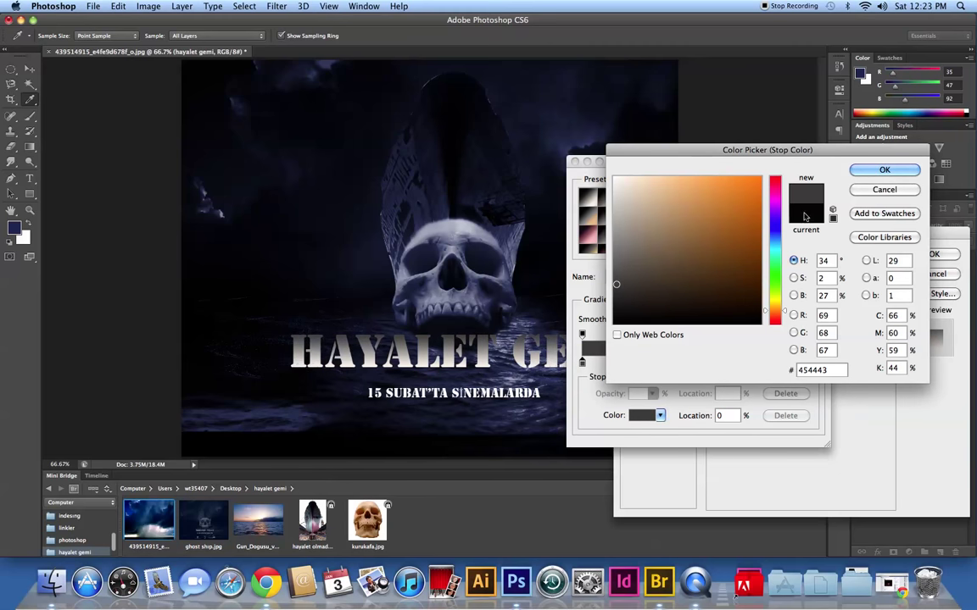
{"action": "left_click", "coordinate": [882, 170]}
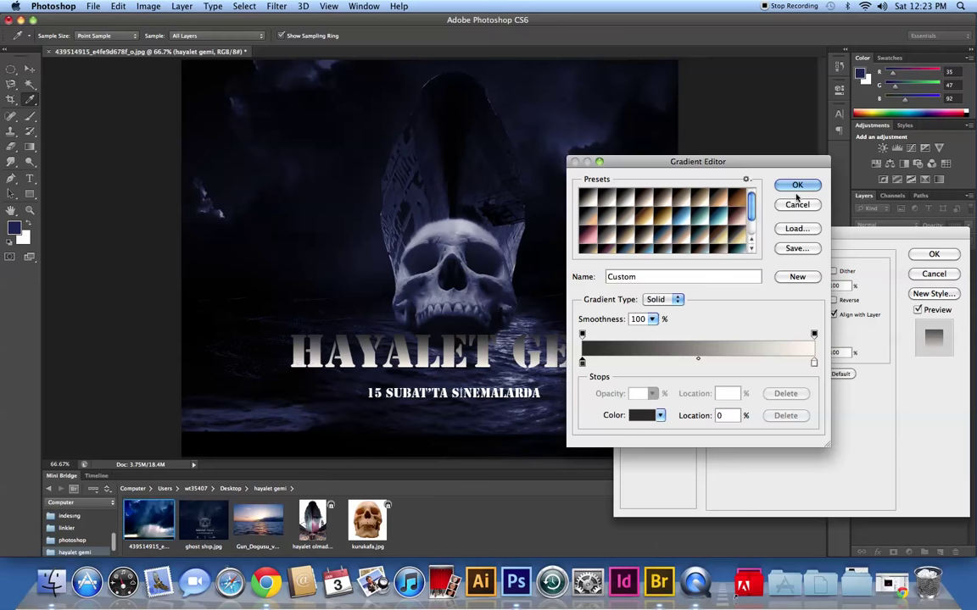
{"action": "left_click", "coordinate": [797, 185]}
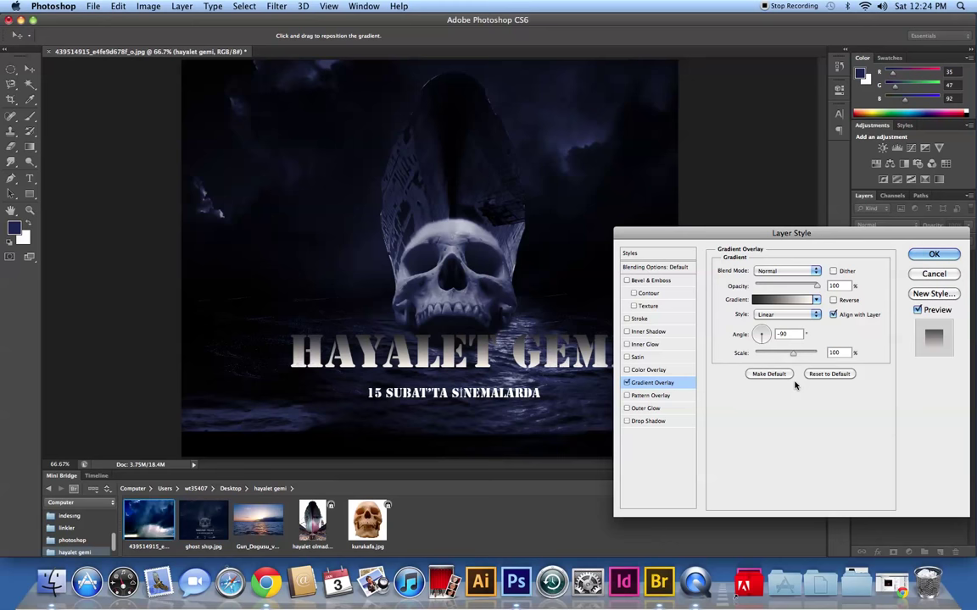
{"action": "left_click", "coordinate": [919, 277]}
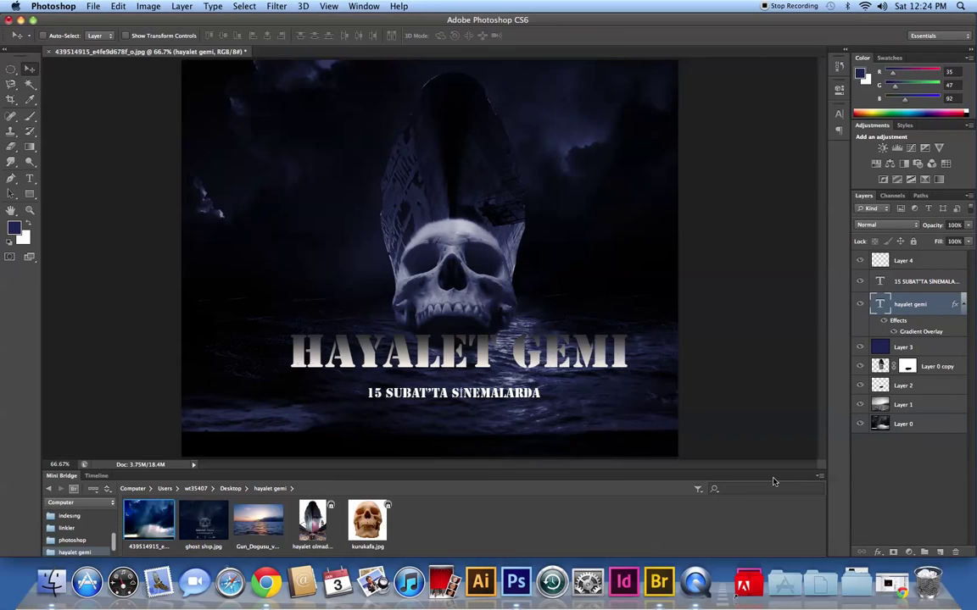
Add a Gradient Overlay to the release-date line with a dark grey starting stop.
{"action": "left_click", "coordinate": [917, 282]}
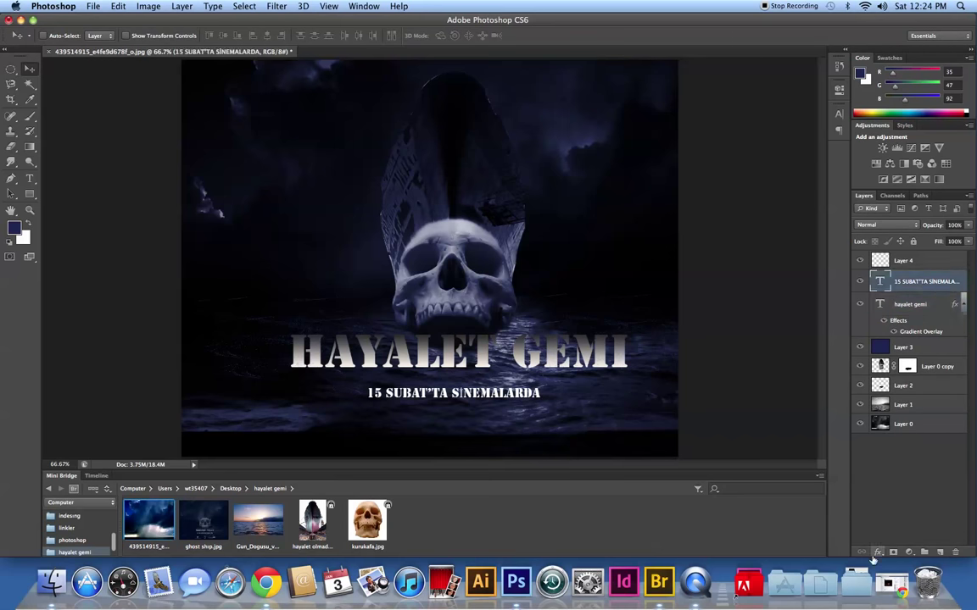
{"action": "left_click", "coordinate": [879, 553]}
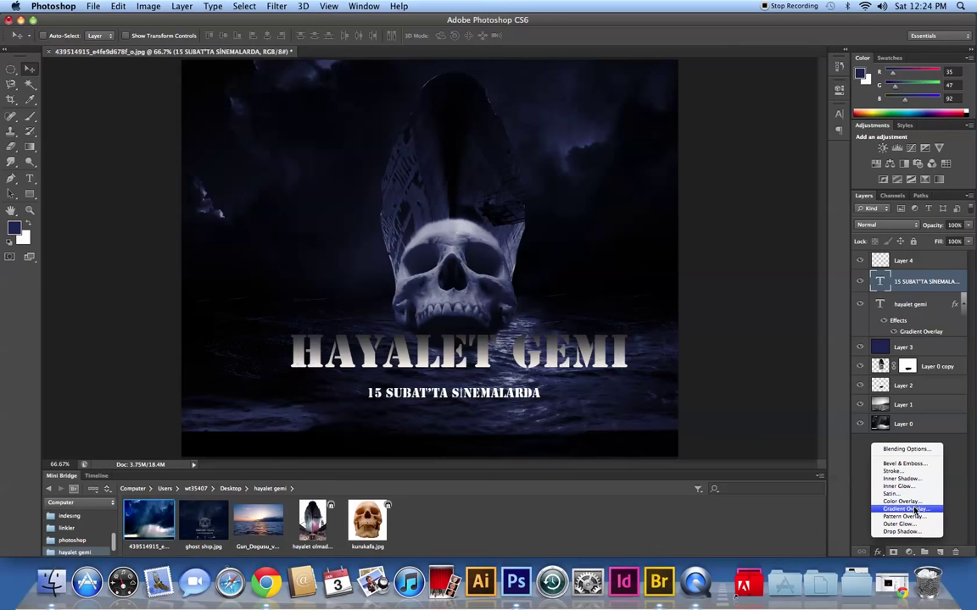
{"action": "left_click", "coordinate": [905, 509]}
{"action": "left_click", "coordinate": [786, 302]}
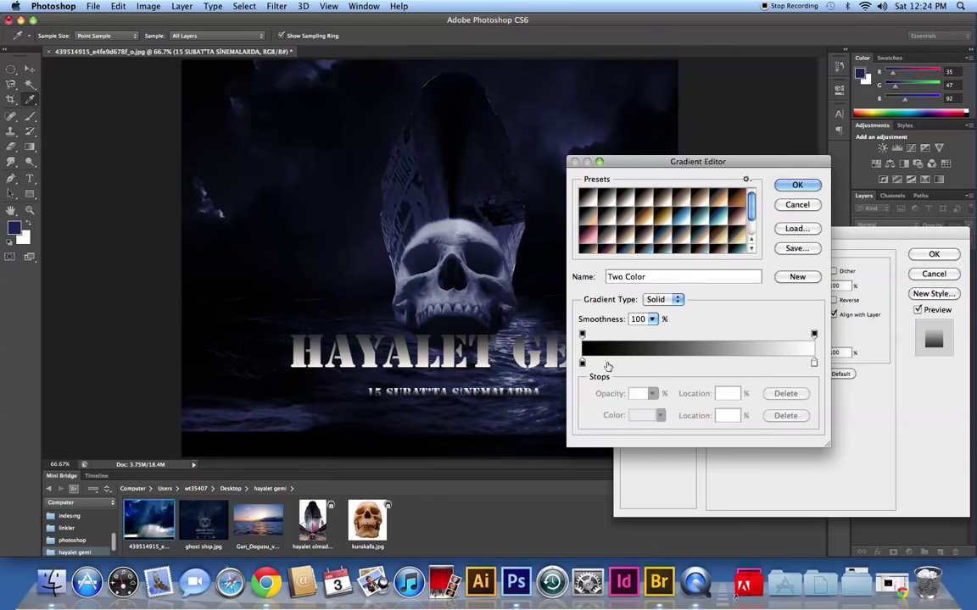
{"action": "left_click", "coordinate": [582, 362]}
{"action": "double_click", "coordinate": [581, 362]}
{"action": "left_click", "coordinate": [616, 278]}
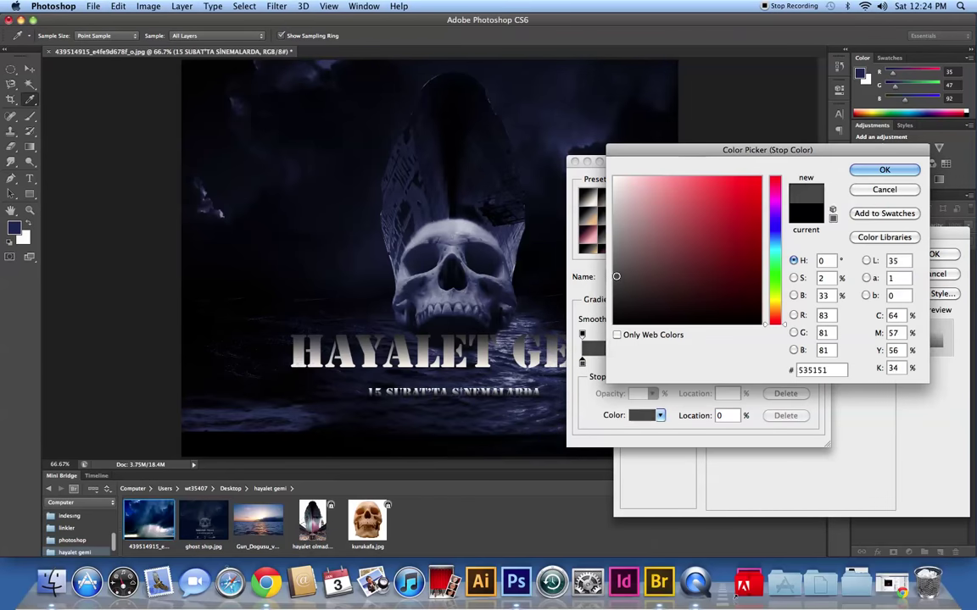
{"action": "left_click", "coordinate": [884, 170]}
Add a near-white middle stop at 46% and make the right stop dark grey.
{"action": "left_click", "coordinate": [689, 361]}
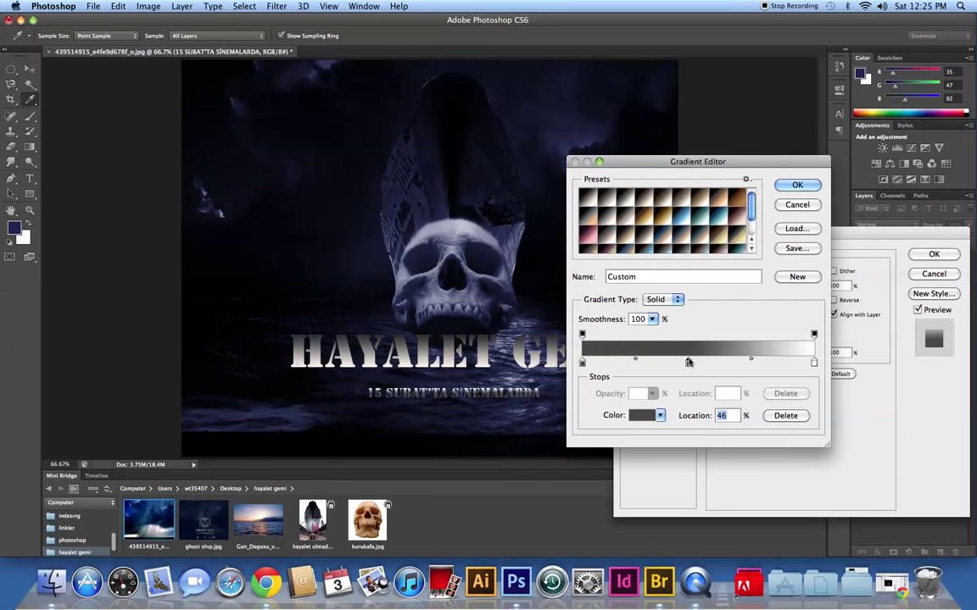
{"action": "double_click", "coordinate": [688, 362]}
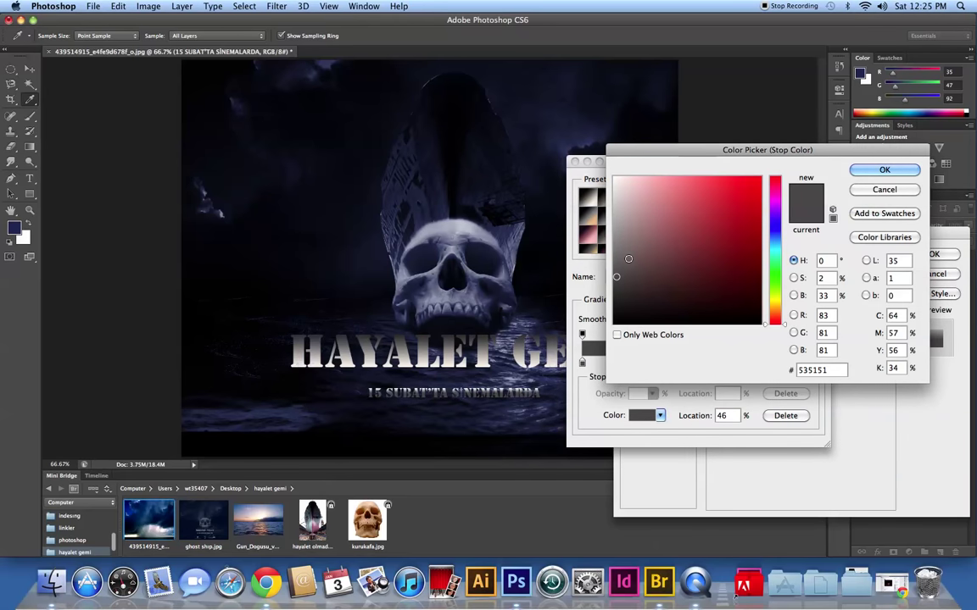
{"action": "left_click", "coordinate": [615, 180]}
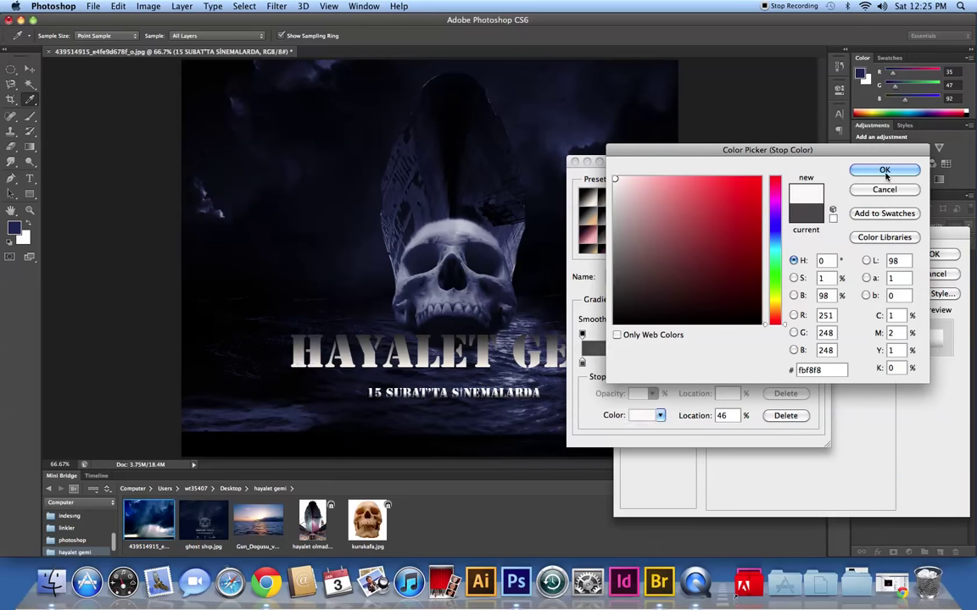
{"action": "left_click", "coordinate": [884, 169]}
{"action": "left_click", "coordinate": [812, 363]}
{"action": "double_click", "coordinate": [812, 363]}
{"action": "left_click", "coordinate": [615, 290]}
{"action": "left_click", "coordinate": [885, 170]}
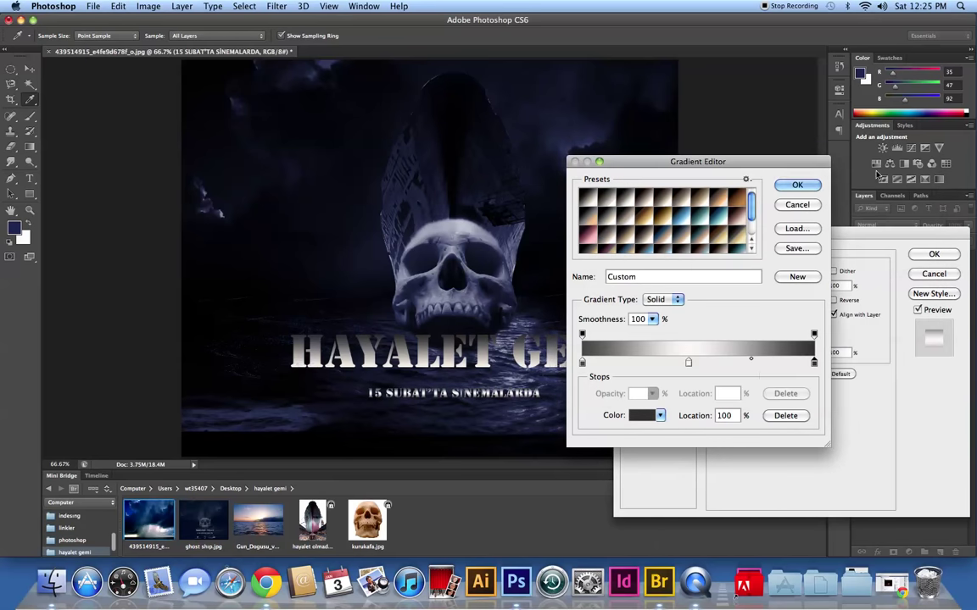
{"action": "left_click", "coordinate": [795, 186]}
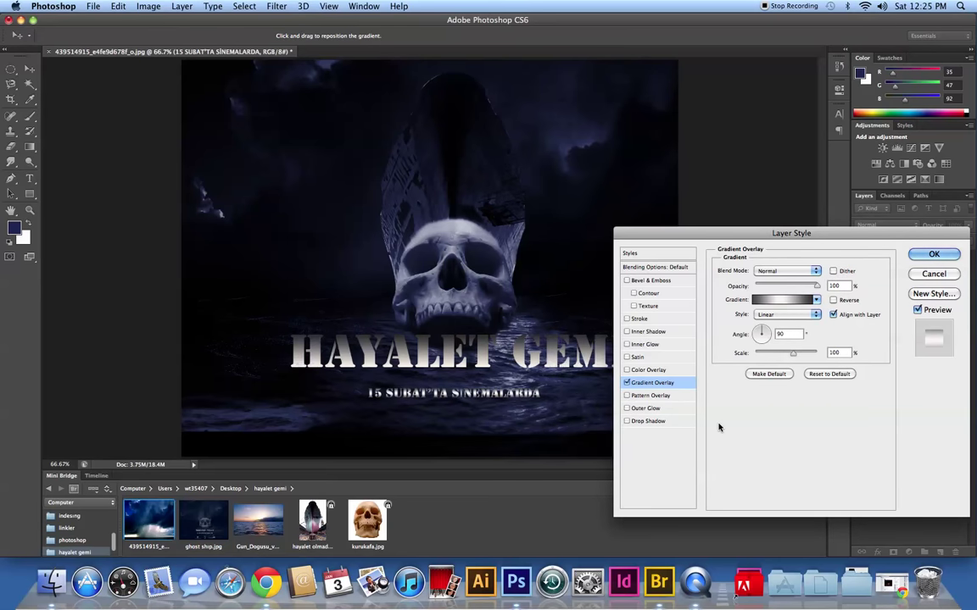
Shift the gradient midpoints around the middle stop and apply the date-line overlay.
{"action": "left_click", "coordinate": [775, 303]}
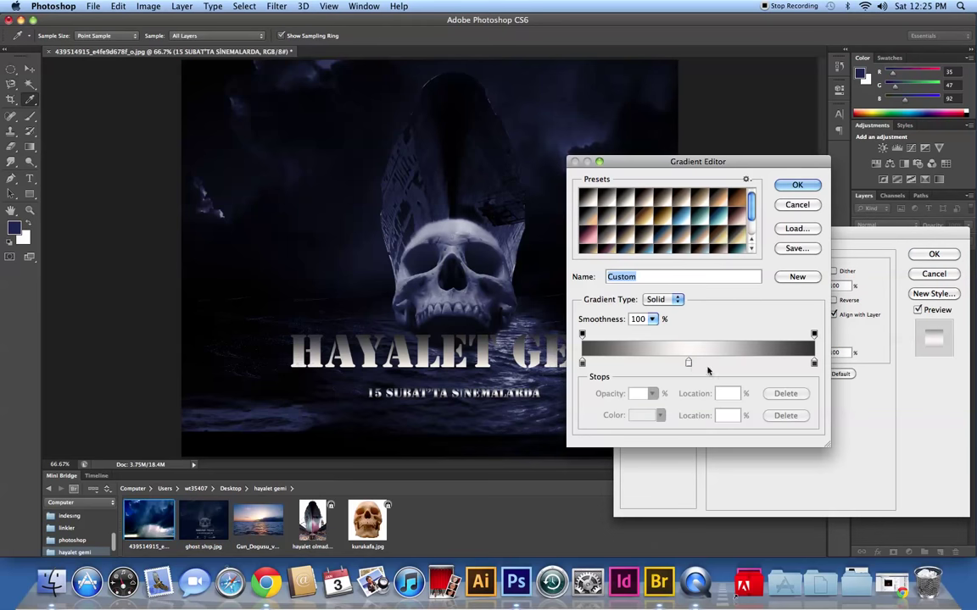
{"action": "left_click", "coordinate": [688, 363]}
{"action": "left_click", "coordinate": [634, 362]}
{"action": "left_click_drag", "start_coordinate": [635, 362], "coordinate": [648, 362]}
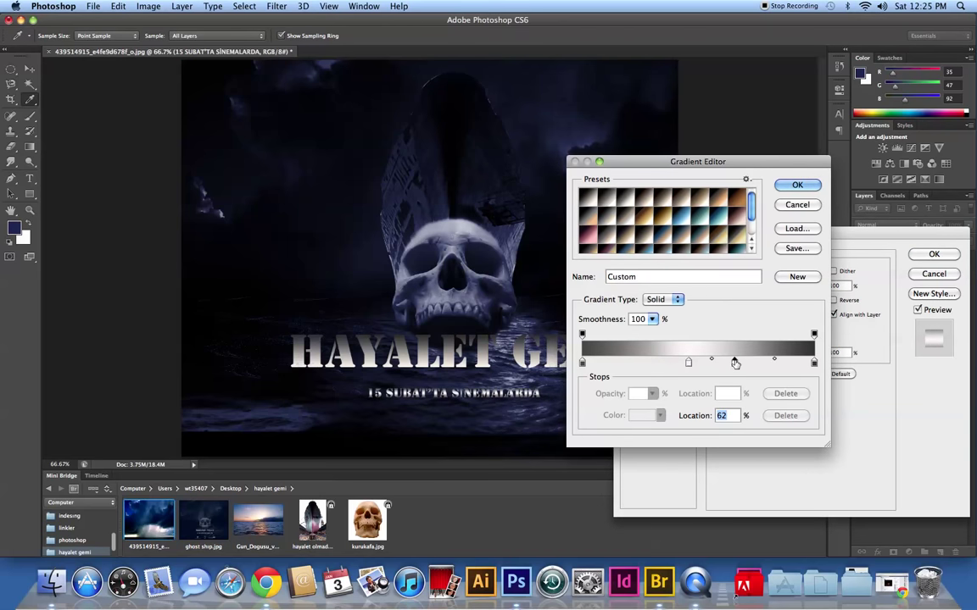
{"action": "left_click", "coordinate": [733, 363]}
{"action": "mouse_move", "coordinate": [734, 362]}
{"action": "left_mouse_down"}
{"action": "mouse_move", "coordinate": [751, 375]}
{"action": "mouse_move", "coordinate": [734, 362]}
{"action": "left_mouse_up"}
{"action": "left_click", "coordinate": [689, 362]}
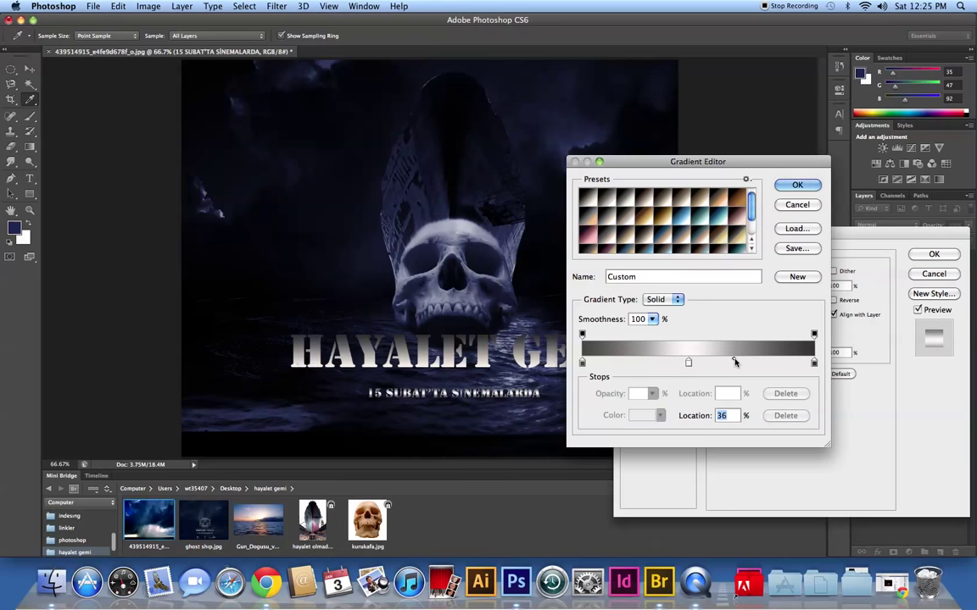
{"action": "left_click", "coordinate": [689, 363]}
{"action": "left_click_drag", "start_coordinate": [634, 362], "coordinate": [656, 362]}
{"action": "left_click", "coordinate": [688, 362]}
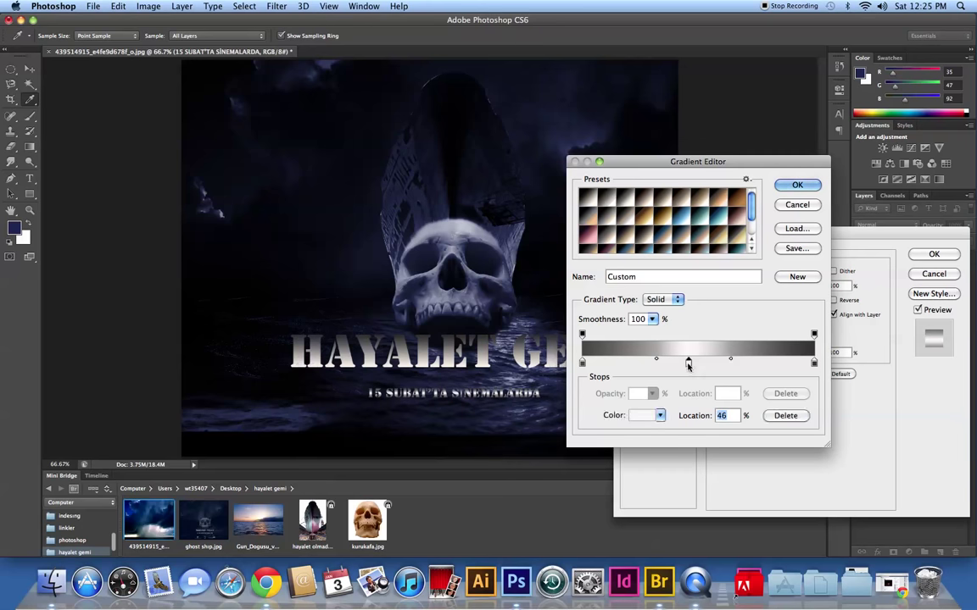
{"action": "left_click_drag", "start_coordinate": [730, 362], "coordinate": [721, 362]}
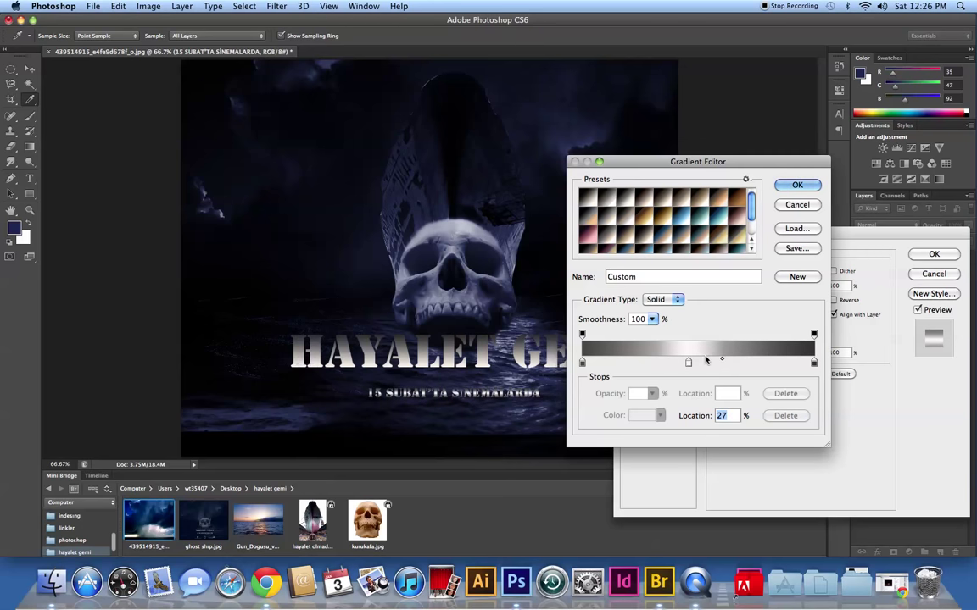
{"action": "left_click", "coordinate": [795, 188]}
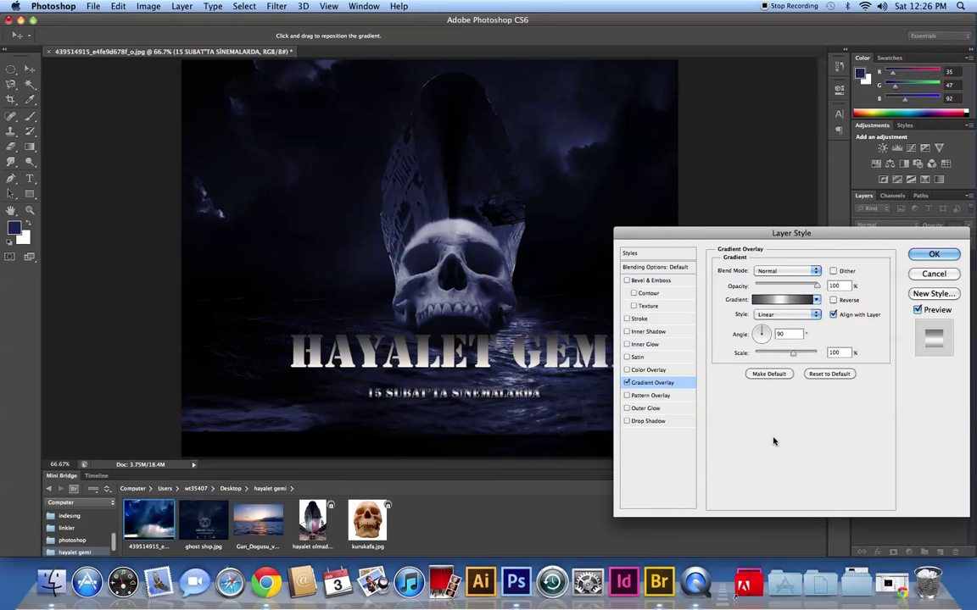
{"action": "left_click", "coordinate": [932, 254]}
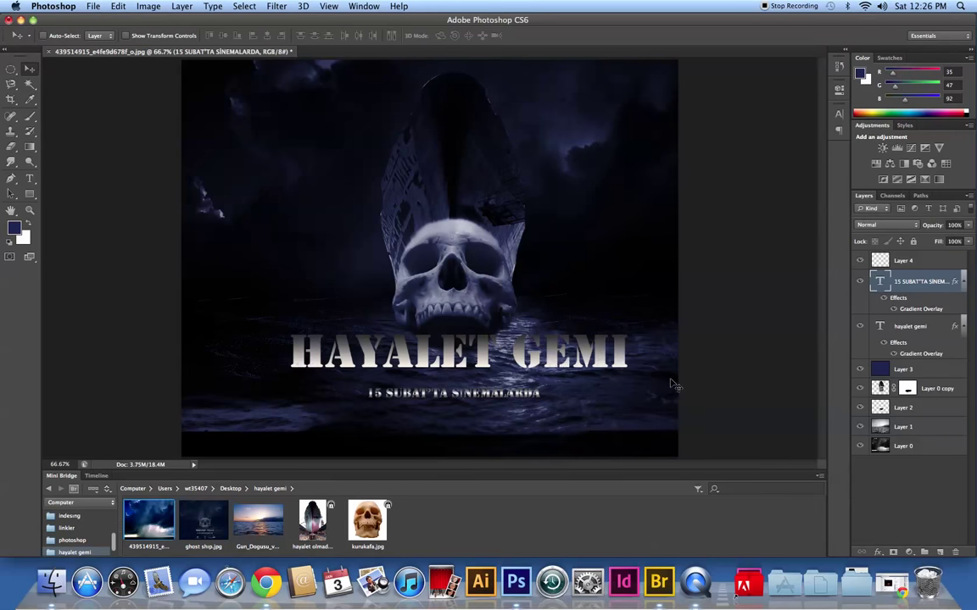
Open ghost ship.jpg and draw a rectangular selection around the studio logos.
{"action": "double_click", "coordinate": [204, 526]}
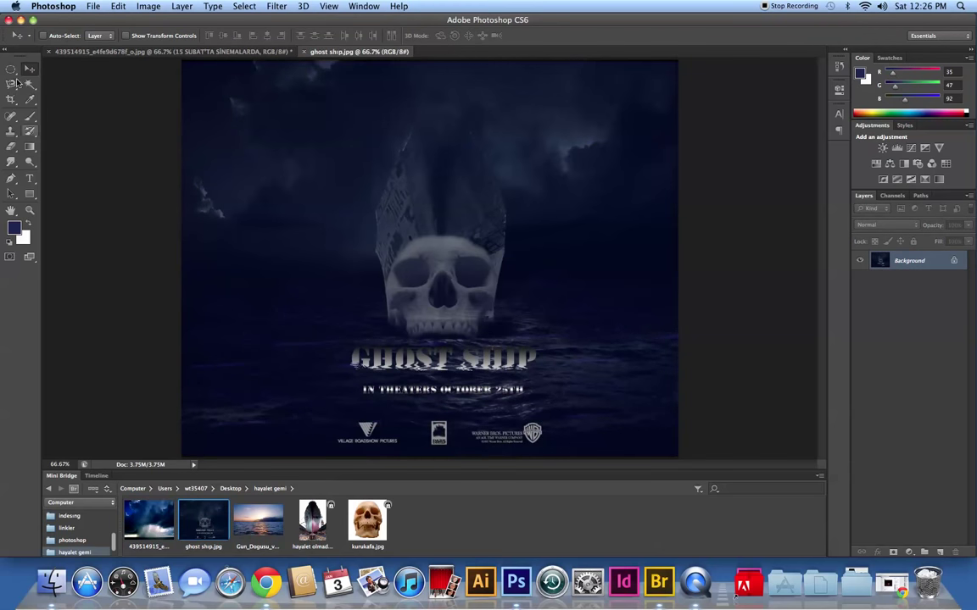
{"action": "left_click", "coordinate": [11, 70]}
{"action": "left_click_drag", "start_coordinate": [12, 73], "coordinate": [75, 66]}
{"action": "left_click_drag", "start_coordinate": [333, 414], "coordinate": [557, 451]}
Unlock the Background as Layer 0, adjust the selection, and copy the logo strip.
{"action": "double_click", "coordinate": [908, 260]}
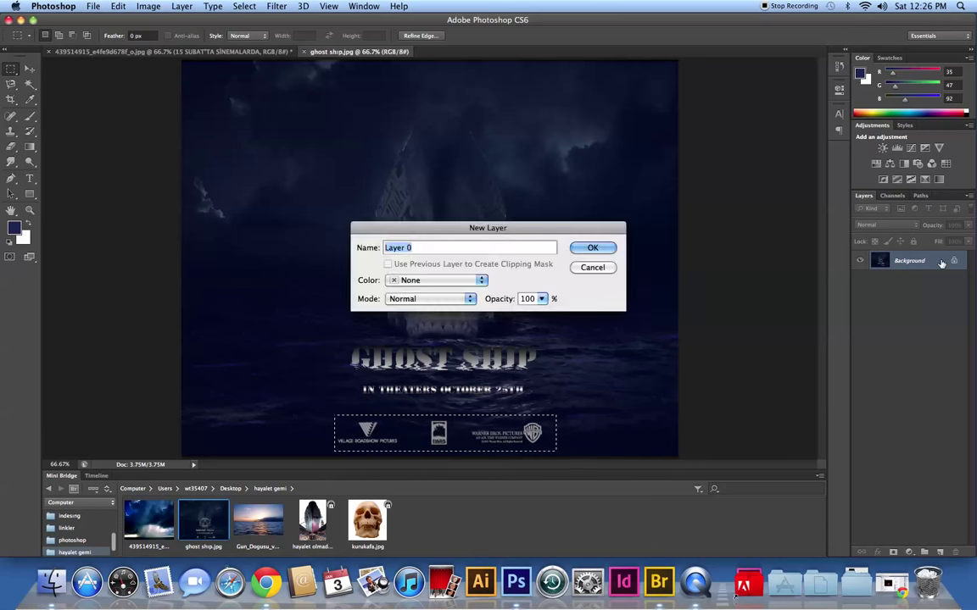
{"action": "key", "text": "Return"}
{"action": "left_click_drag", "start_coordinate": [416, 436], "coordinate": [408, 434]}
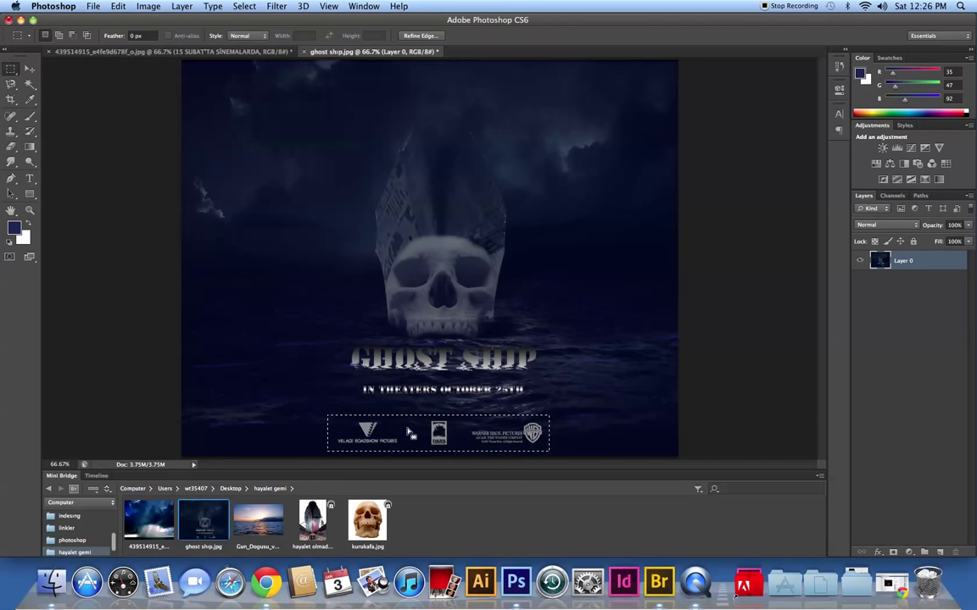
{"action": "key", "text": "super+c"}
{"action": "key", "text": "ctrl+Tab"}
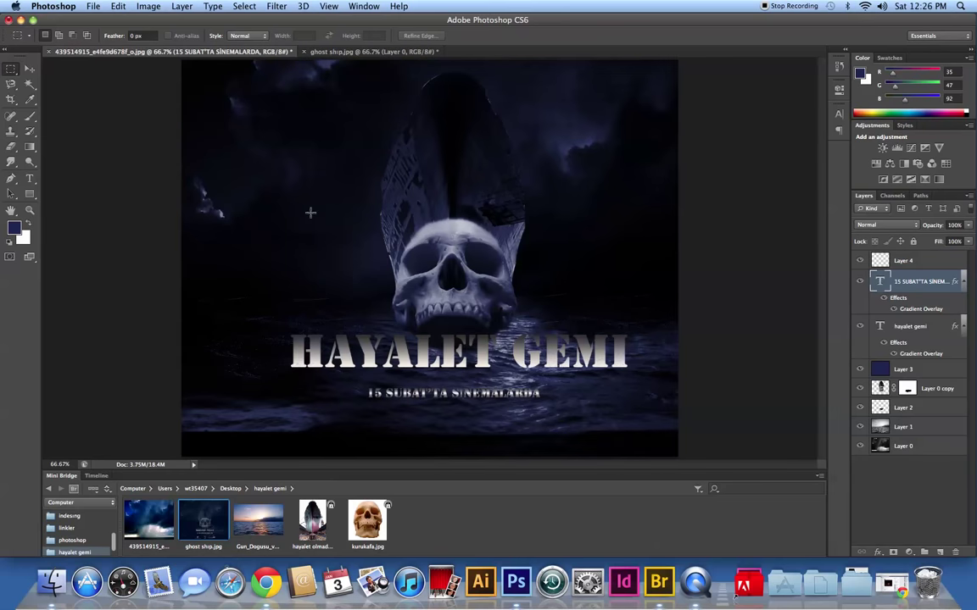
Paste the logo strip and move it to the poster's bottom edge below the date.
{"action": "key", "text": "super+v"}
{"action": "key", "text": "v"}
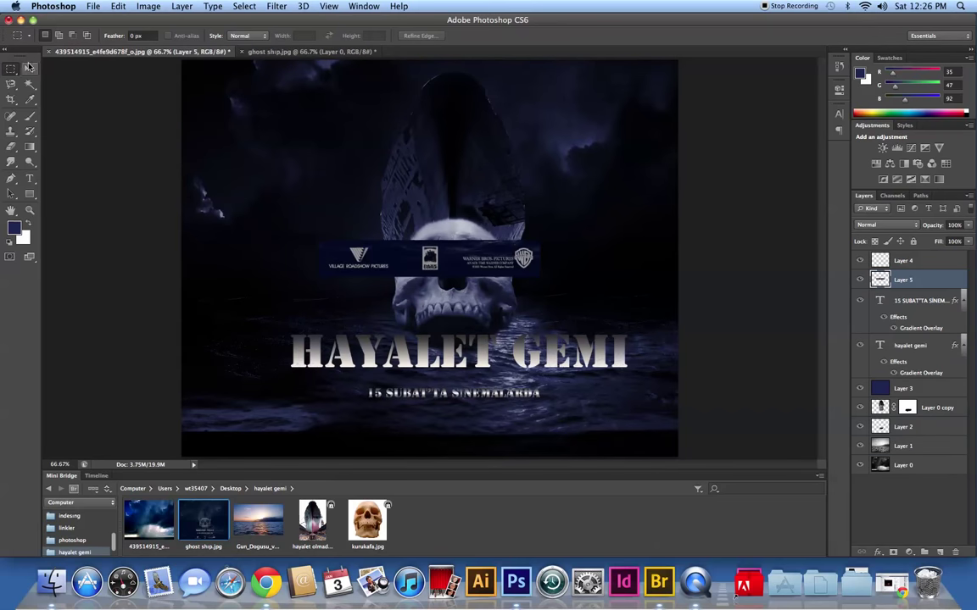
{"action": "mouse_move", "coordinate": [391, 269]}
{"action": "left_mouse_down"}
{"action": "mouse_move", "coordinate": [383, 314]}
{"action": "mouse_move", "coordinate": [400, 437]}
{"action": "left_mouse_up"}
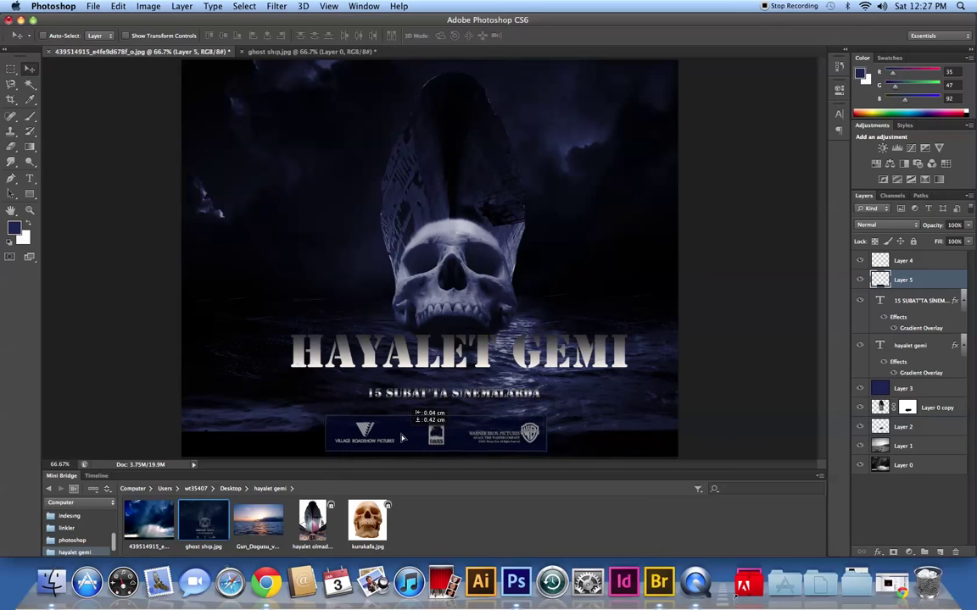
{"action": "left_click_drag", "start_coordinate": [400, 437], "coordinate": [406, 443]}
Set the logo layer's blend mode to Lighten after trying Overlay and Screen.
{"action": "left_click", "coordinate": [883, 225]}
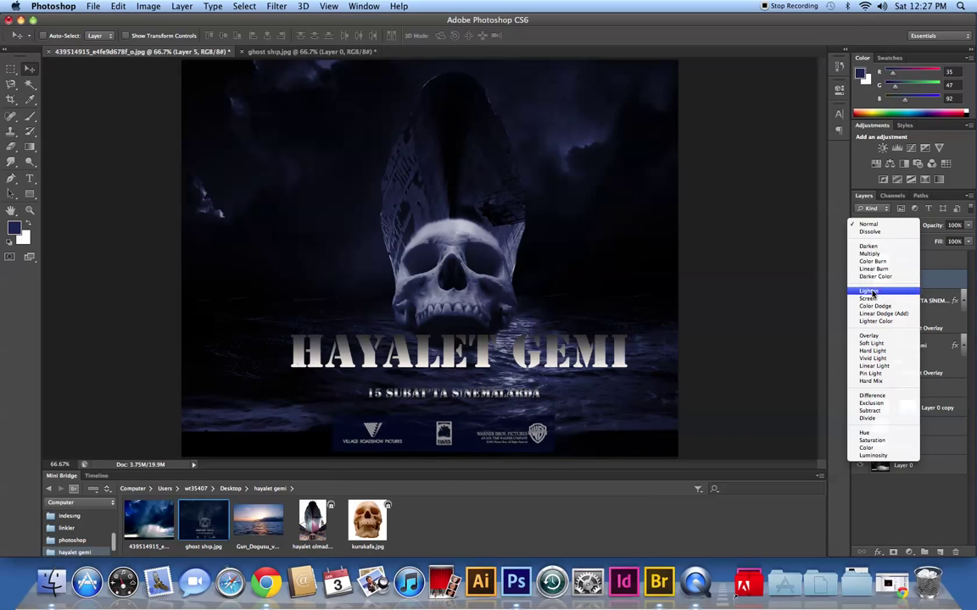
{"action": "left_click", "coordinate": [882, 290]}
{"action": "left_click", "coordinate": [884, 225]}
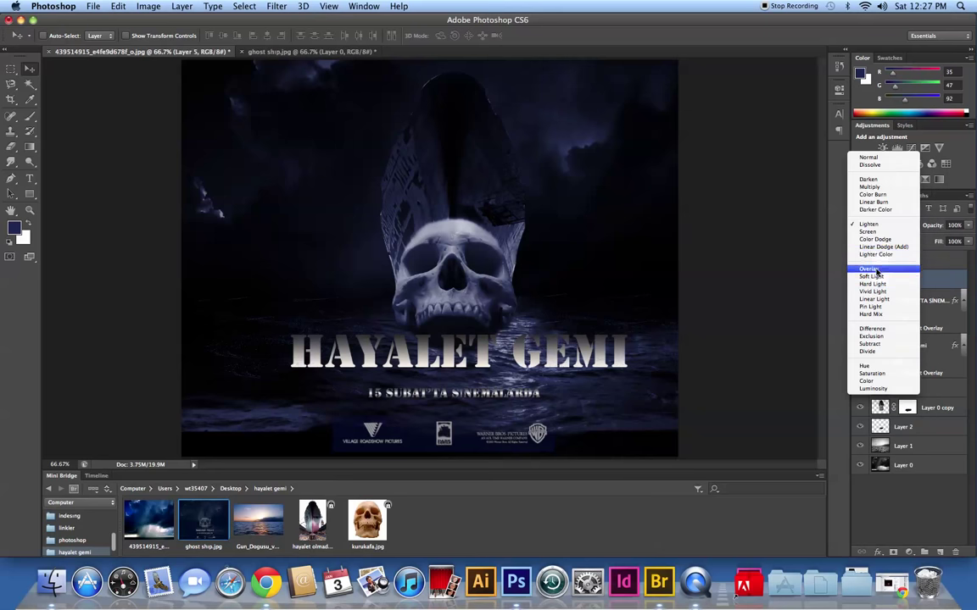
{"action": "left_click", "coordinate": [881, 272]}
{"action": "left_click", "coordinate": [887, 227]}
{"action": "left_click", "coordinate": [886, 225]}
{"action": "left_click", "coordinate": [883, 223]}
{"action": "left_click", "coordinate": [883, 221]}
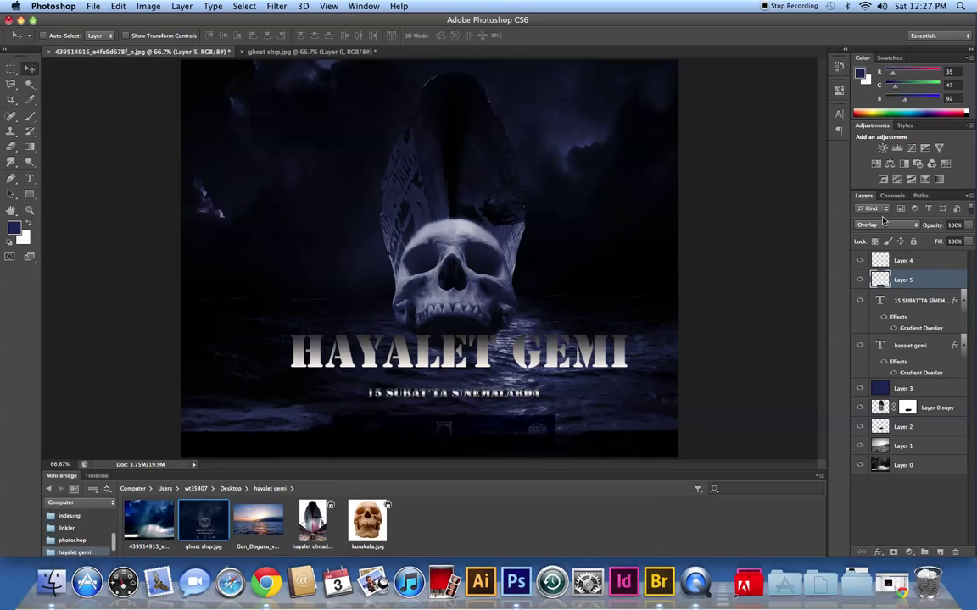
{"action": "left_click", "coordinate": [883, 222]}
{"action": "left_click", "coordinate": [881, 201]}
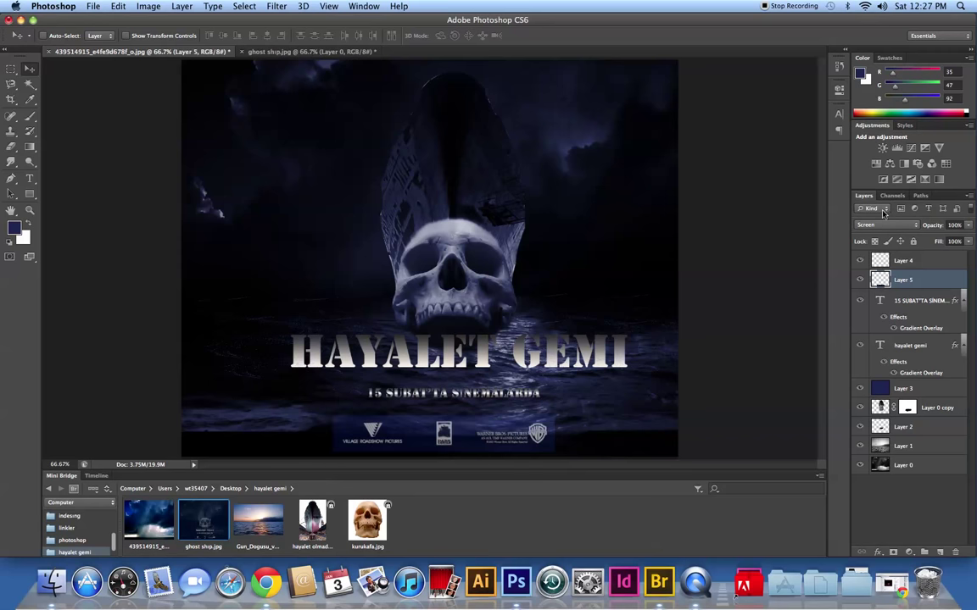
{"action": "left_click", "coordinate": [883, 223]}
{"action": "left_click", "coordinate": [884, 217]}
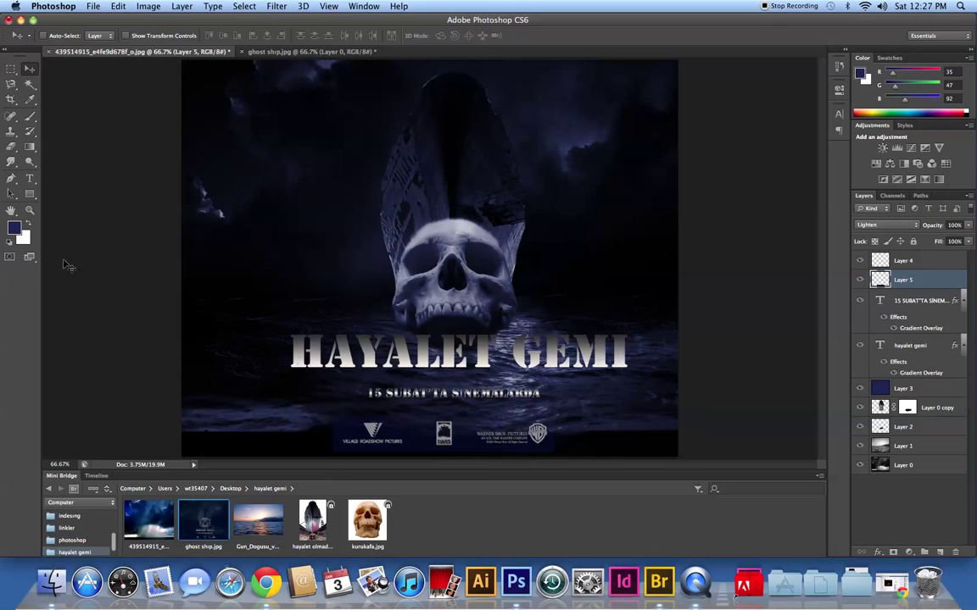
Magic-wand the logo area, deselect, and nudge the logo strip slightly right and down.
{"action": "left_click", "coordinate": [30, 84]}
{"action": "left_click", "coordinate": [402, 429]}
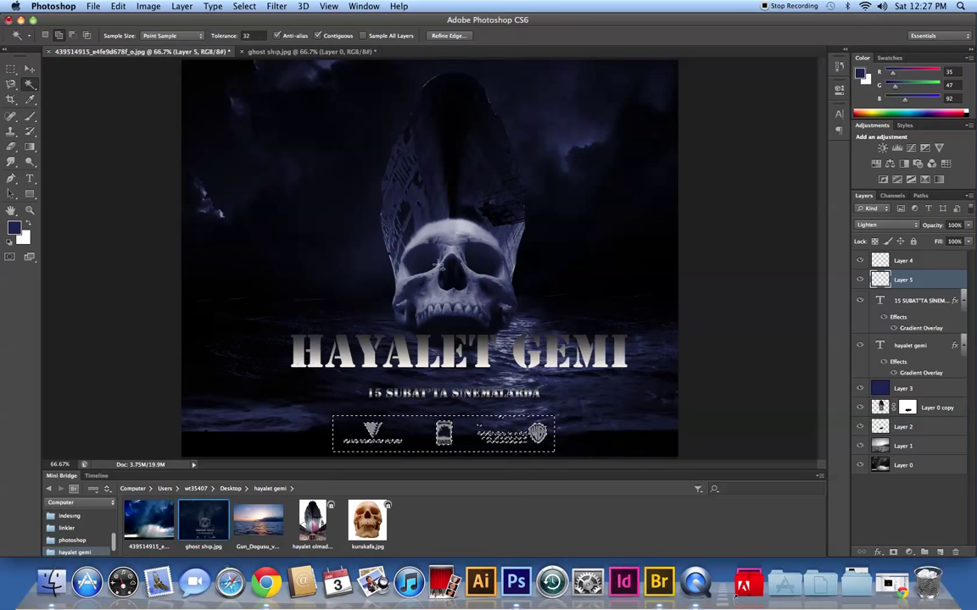
{"action": "left_click", "coordinate": [30, 70]}
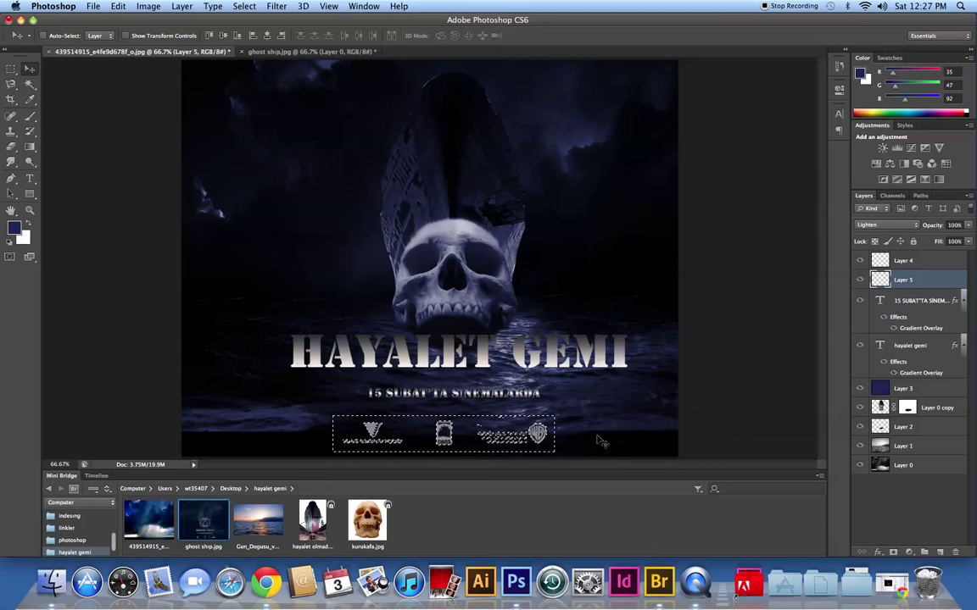
{"action": "key", "text": "super+d"}
{"action": "left_click_drag", "start_coordinate": [548, 445], "coordinate": [549, 446]}
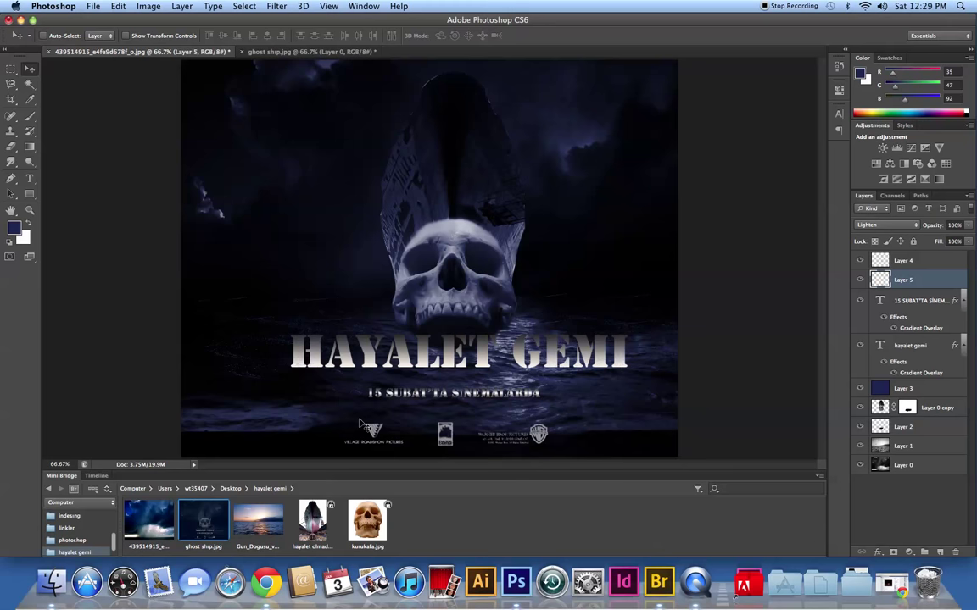
Choose the Smudge tool from the blur, sharpen and smudge tool group.
{"action": "left_click", "coordinate": [11, 162]}
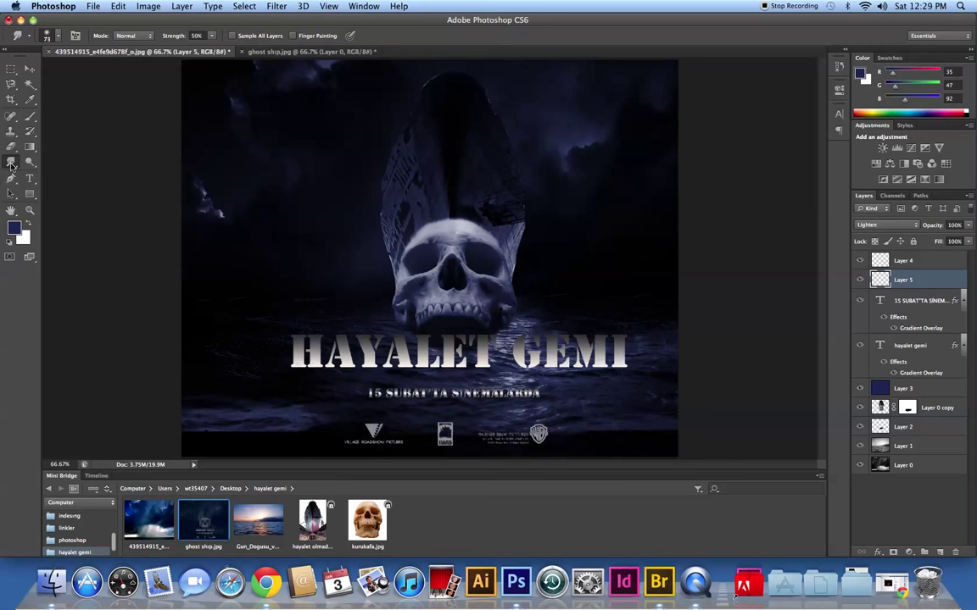
{"action": "right_click", "coordinate": [11, 165]}
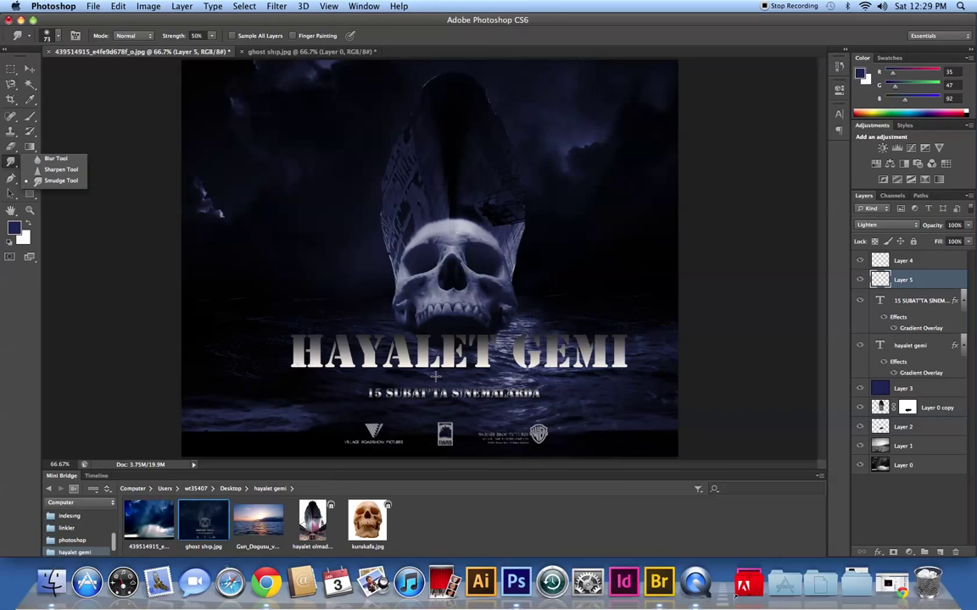
{"action": "left_click", "coordinate": [59, 180]}
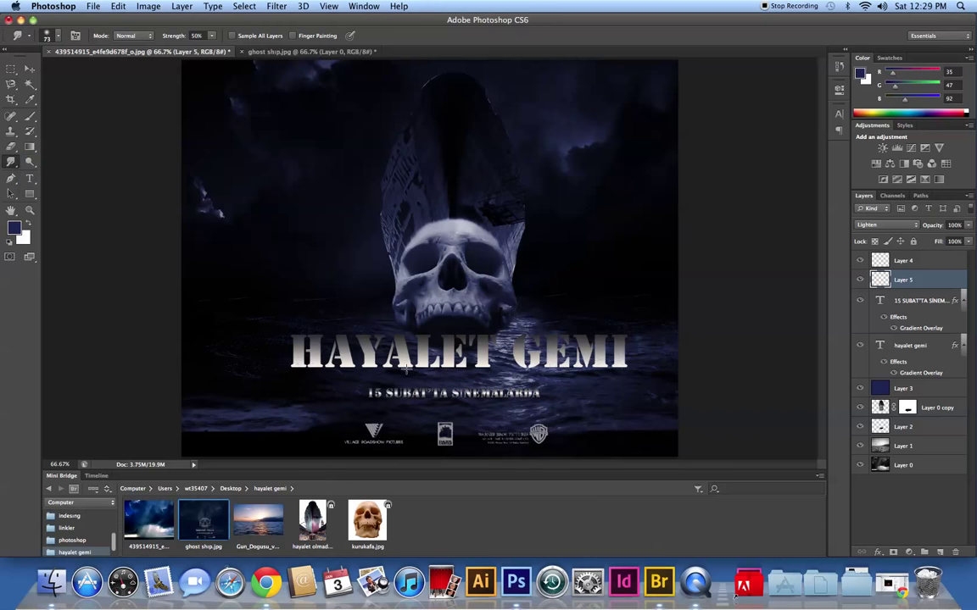
{"action": "scroll", "coordinate": [348, 334], "scroll_direction": "up", "scroll_amount": 1}
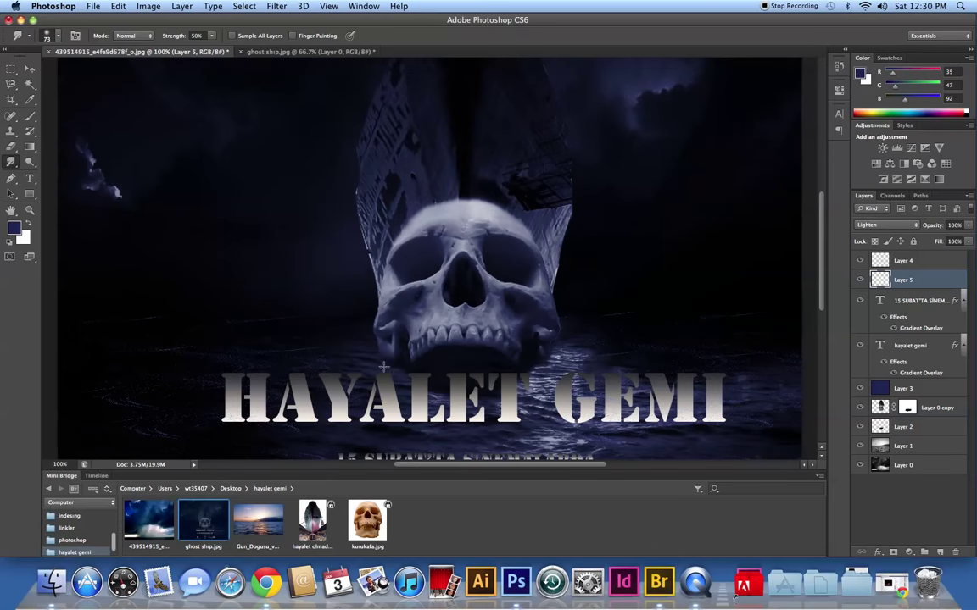
{"action": "scroll", "coordinate": [262, 340], "scroll_direction": "down", "scroll_amount": 1}
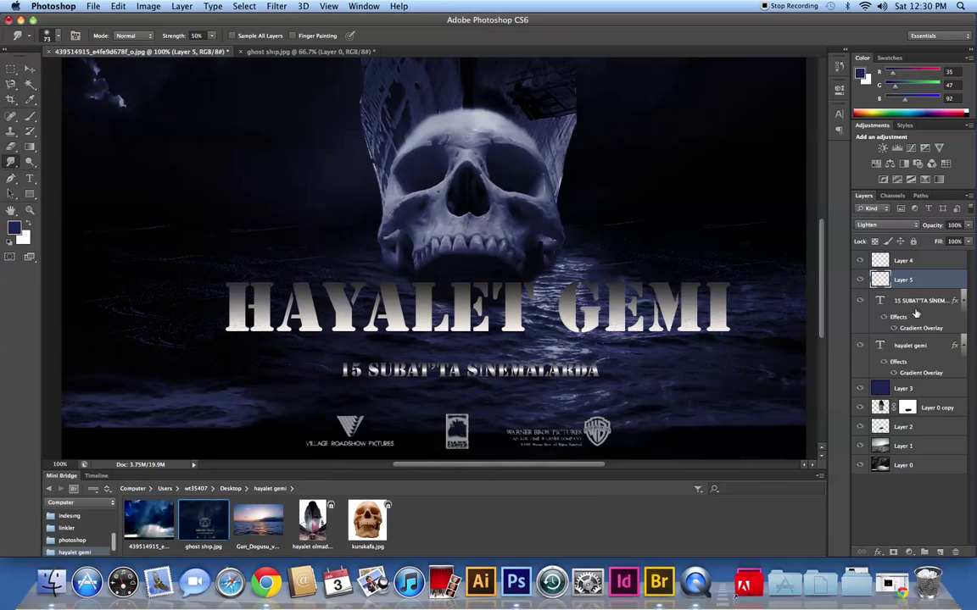
Rasterize the hayalet gemi title layer and smear the left side of its H.
{"action": "left_click", "coordinate": [913, 347]}
{"action": "left_click", "coordinate": [213, 297]}
{"action": "left_click", "coordinate": [574, 201]}
{"action": "mouse_move", "coordinate": [227, 293]}
{"action": "left_mouse_down"}
{"action": "mouse_move", "coordinate": [223, 330]}
{"action": "mouse_move", "coordinate": [232, 331]}
{"action": "left_mouse_up"}
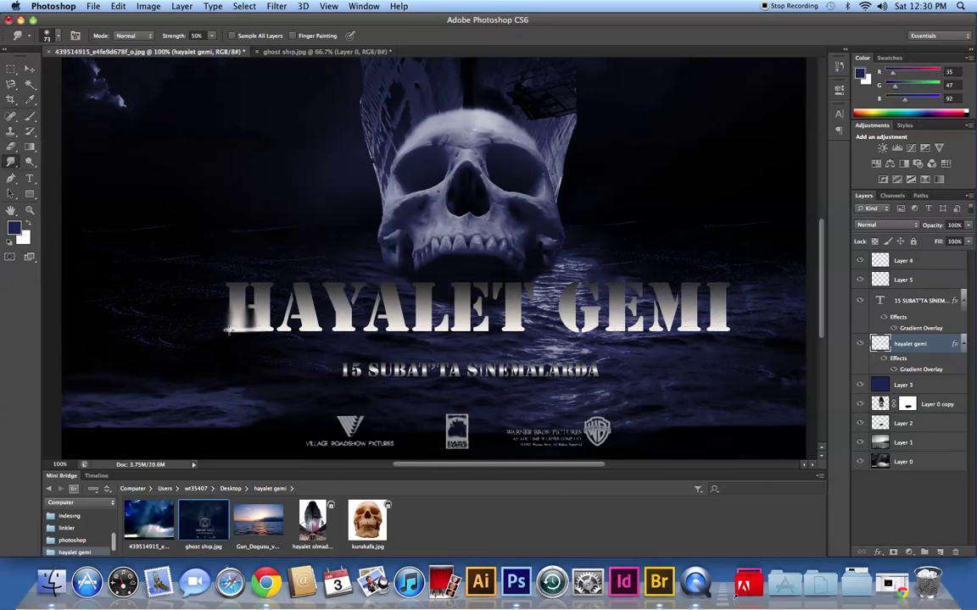
Switch to a Soft Round smudge brush and smear the H's bottom-left serif.
{"action": "right_click", "coordinate": [219, 298]}
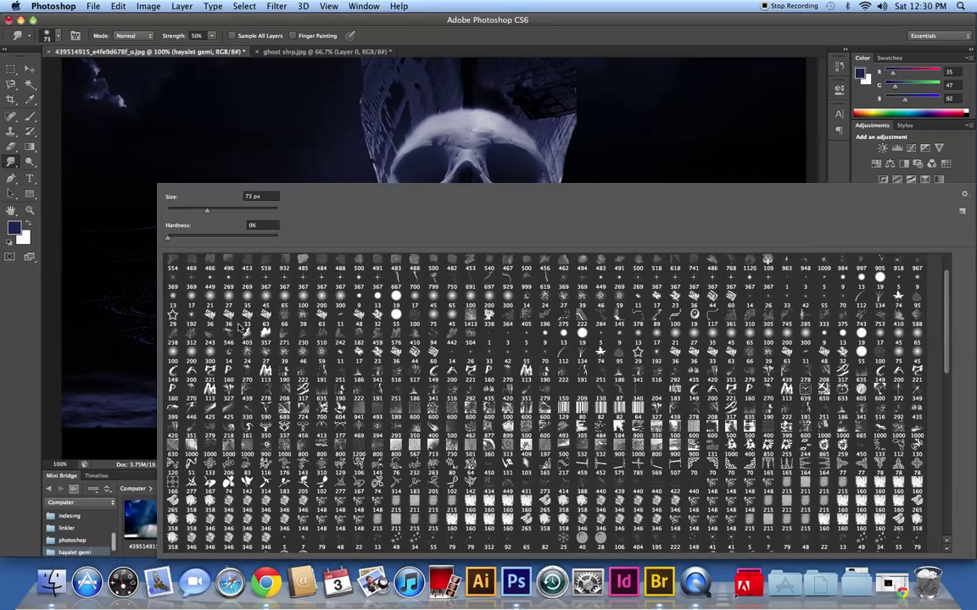
{"action": "right_click", "coordinate": [240, 326]}
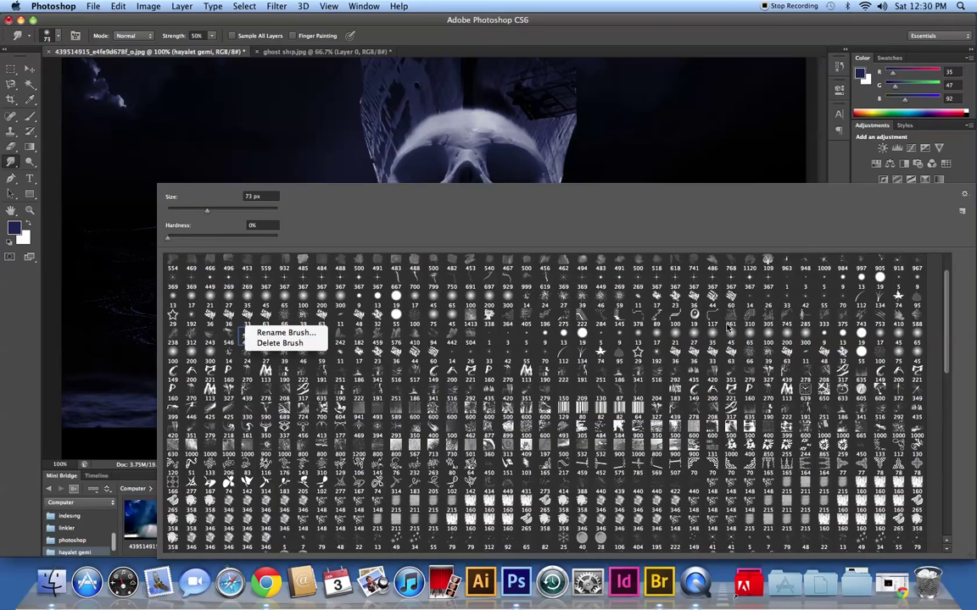
{"action": "left_click", "coordinate": [946, 310]}
{"action": "scroll", "coordinate": [855, 264], "scroll_direction": "up", "scroll_amount": 2}
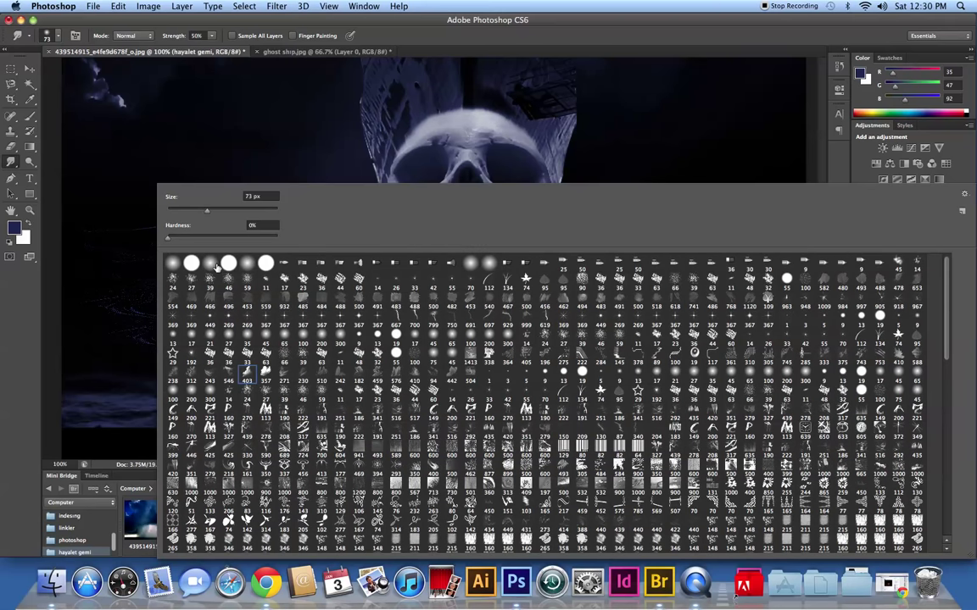
{"action": "left_click", "coordinate": [169, 264]}
{"action": "left_click", "coordinate": [257, 143]}
{"action": "left_click_drag", "start_coordinate": [226, 329], "coordinate": [229, 330]}
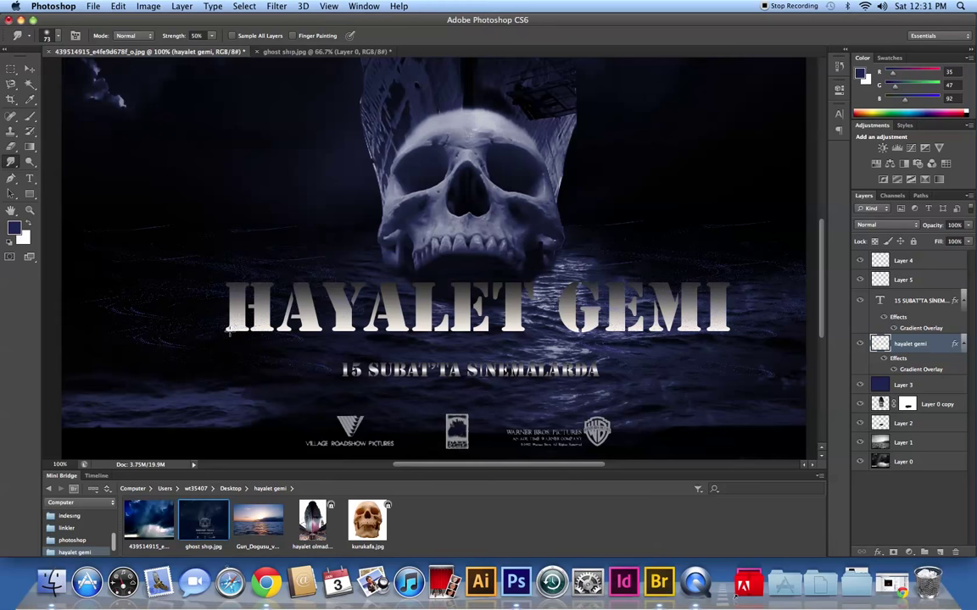
Clear the gradient overlay layer style from the title layer.
{"action": "right_click", "coordinate": [905, 343]}
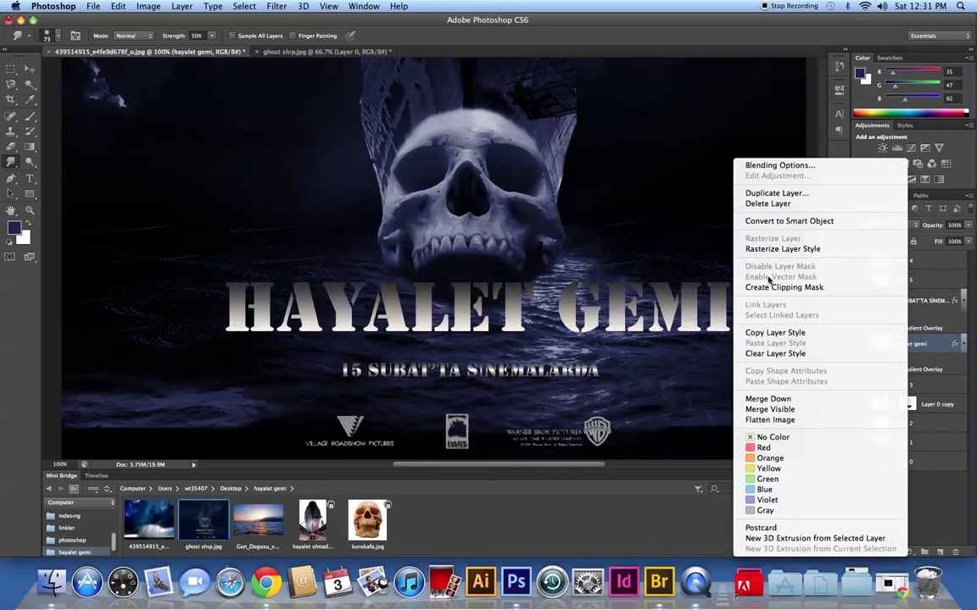
{"action": "left_click", "coordinate": [782, 248]}
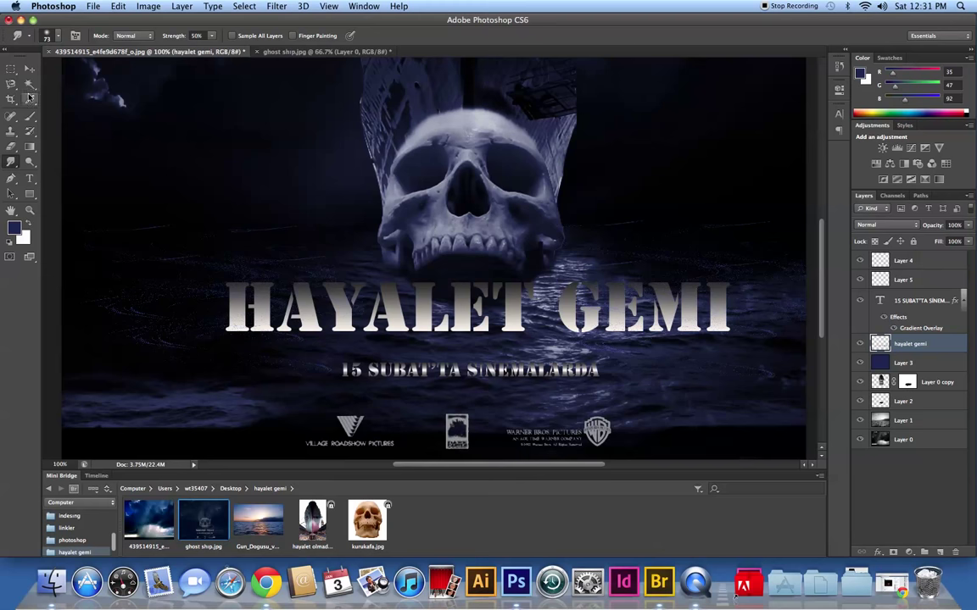
{"action": "left_click", "coordinate": [11, 68]}
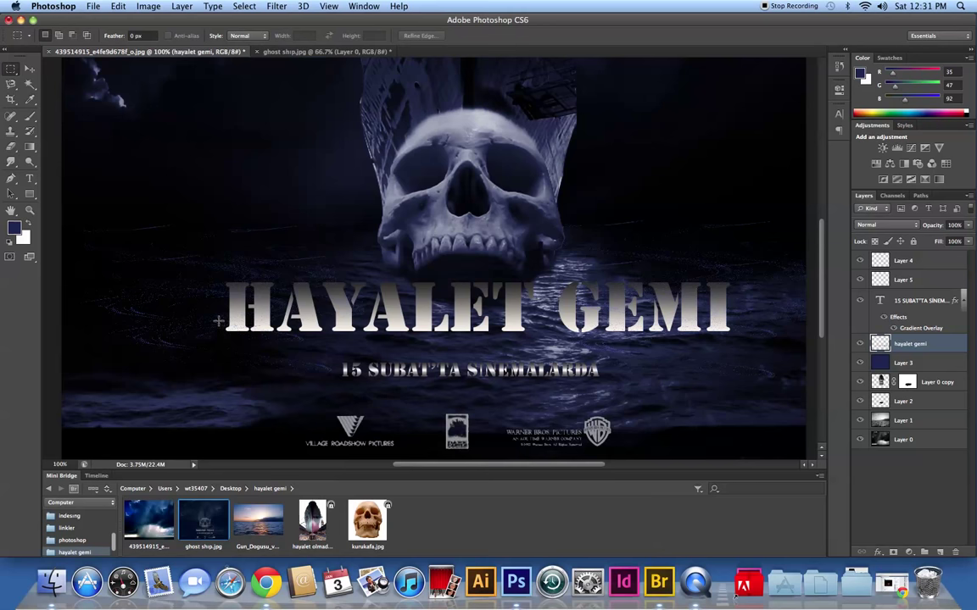
Cut the title letters' lower half onto new Layer 6, aligned over the original title.
{"action": "left_click_drag", "start_coordinate": [715, 346], "coordinate": [739, 345]}
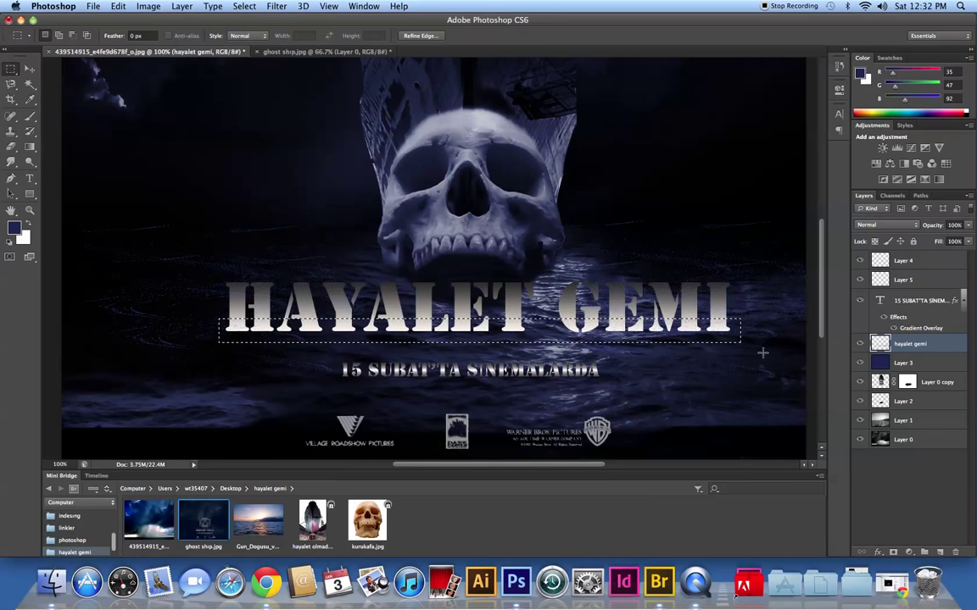
{"action": "key", "text": "alt+BackSpace"}
{"action": "key", "text": "super+d"}
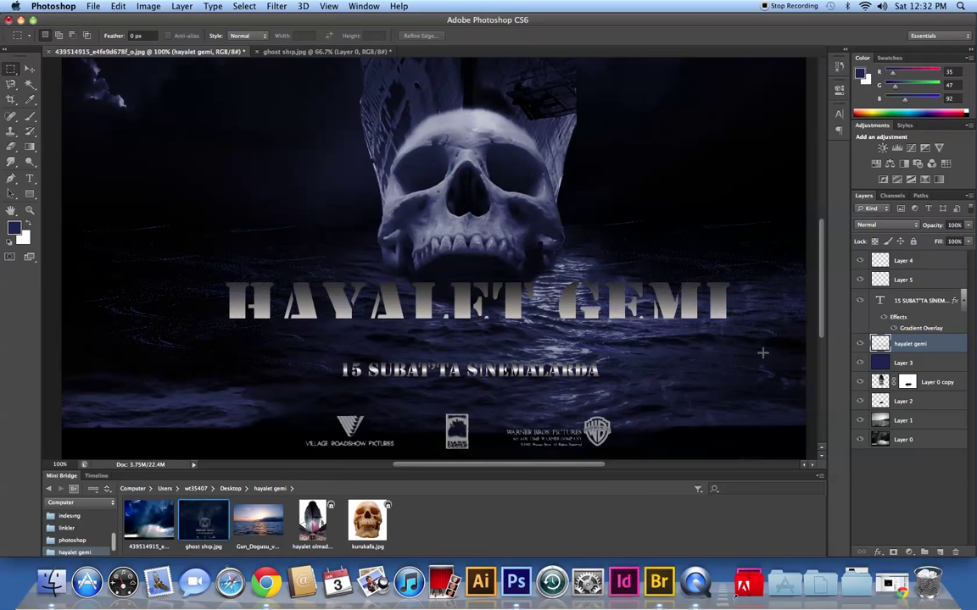
{"action": "key", "text": "super+shift+alt+n"}
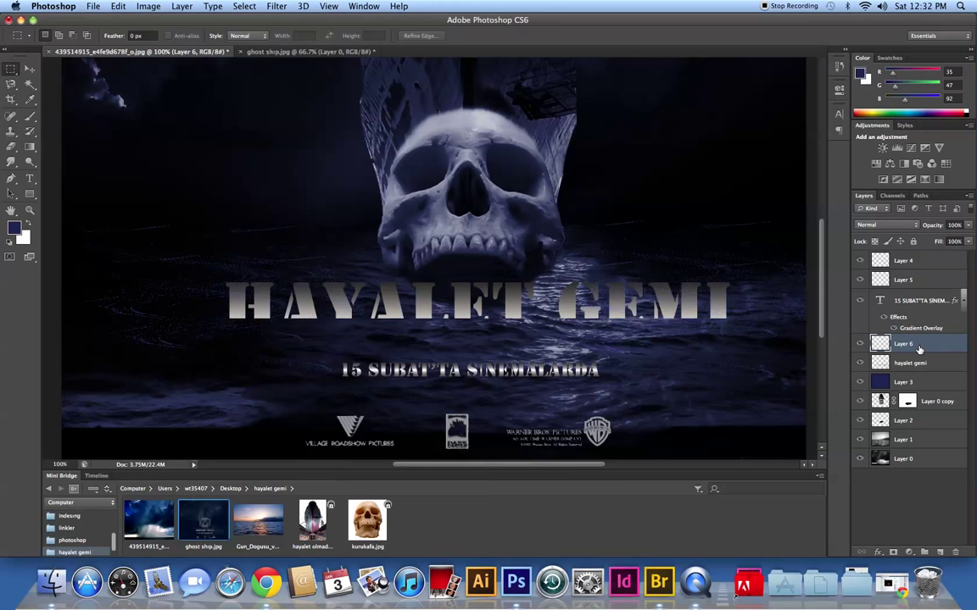
{"action": "key", "text": "super+v"}
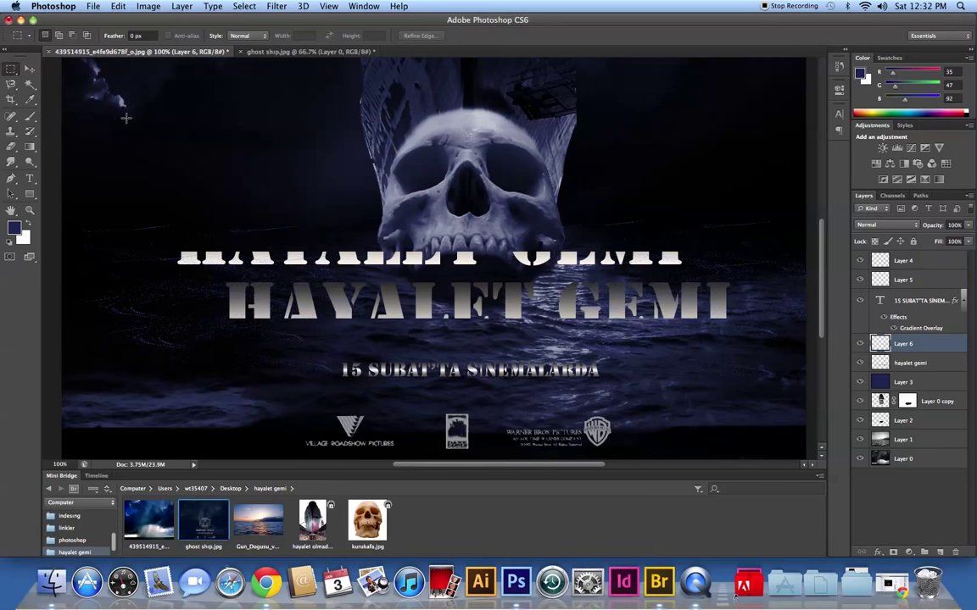
{"action": "key", "text": "v"}
{"action": "mouse_move", "coordinate": [378, 239]}
{"action": "left_mouse_down"}
{"action": "mouse_move", "coordinate": [465, 329]}
{"action": "mouse_move", "coordinate": [458, 327]}
{"action": "left_mouse_up"}
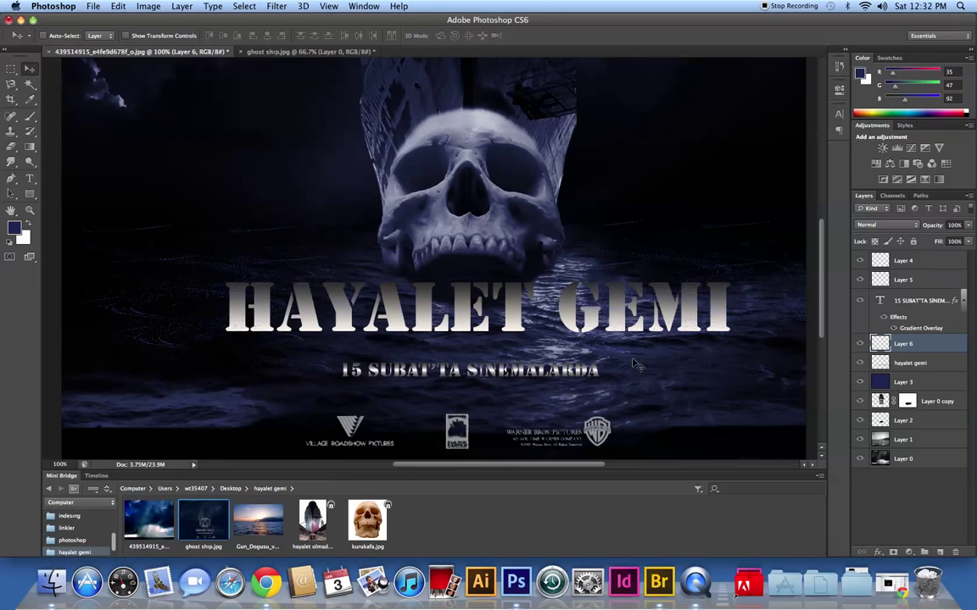
Set a 15 px smudge brush and drag the bottoms of H and A into wispy drips.
{"action": "left_click", "coordinate": [9, 162]}
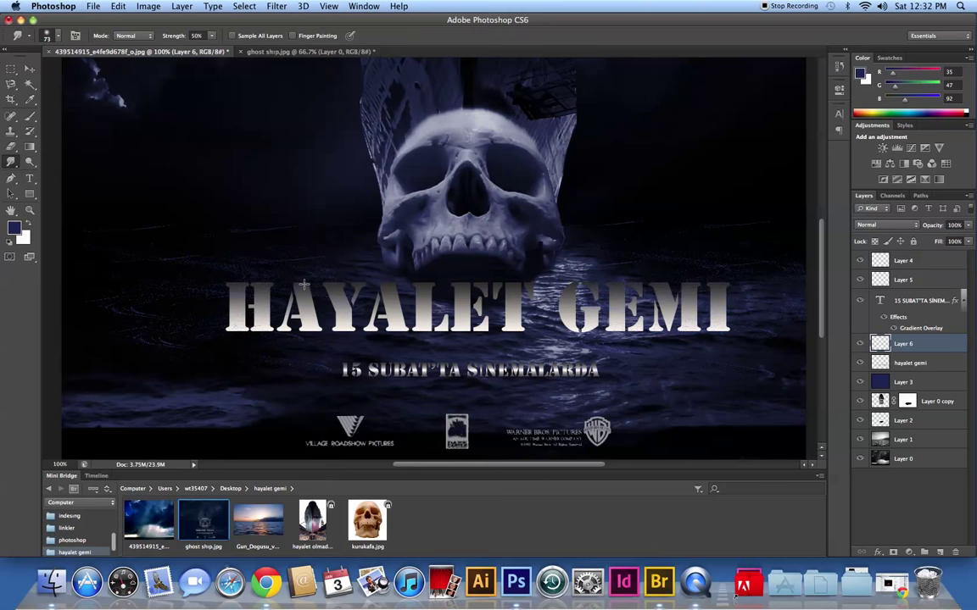
{"action": "right_click", "coordinate": [229, 323]}
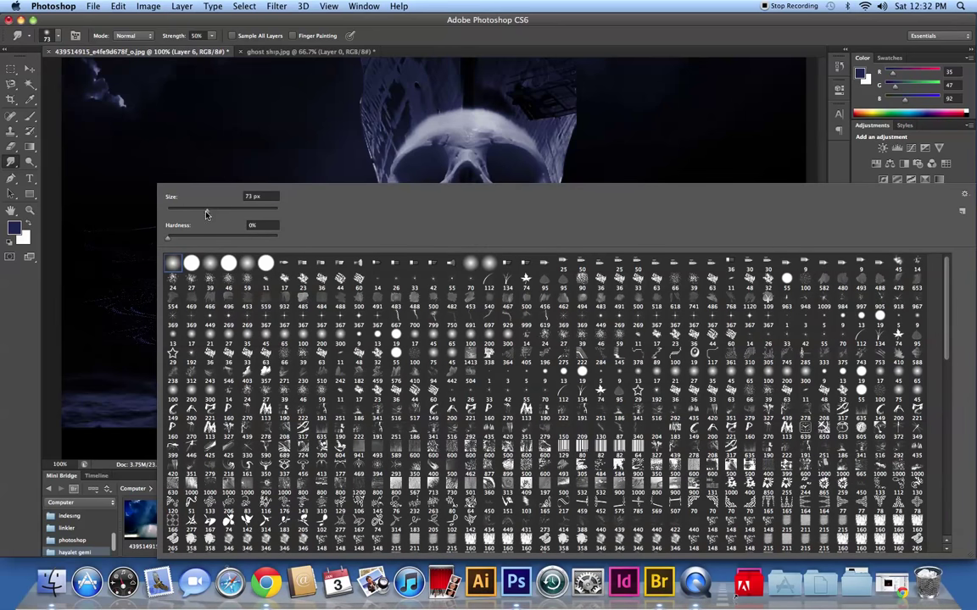
{"action": "left_click", "coordinate": [174, 210]}
{"action": "left_click", "coordinate": [143, 220]}
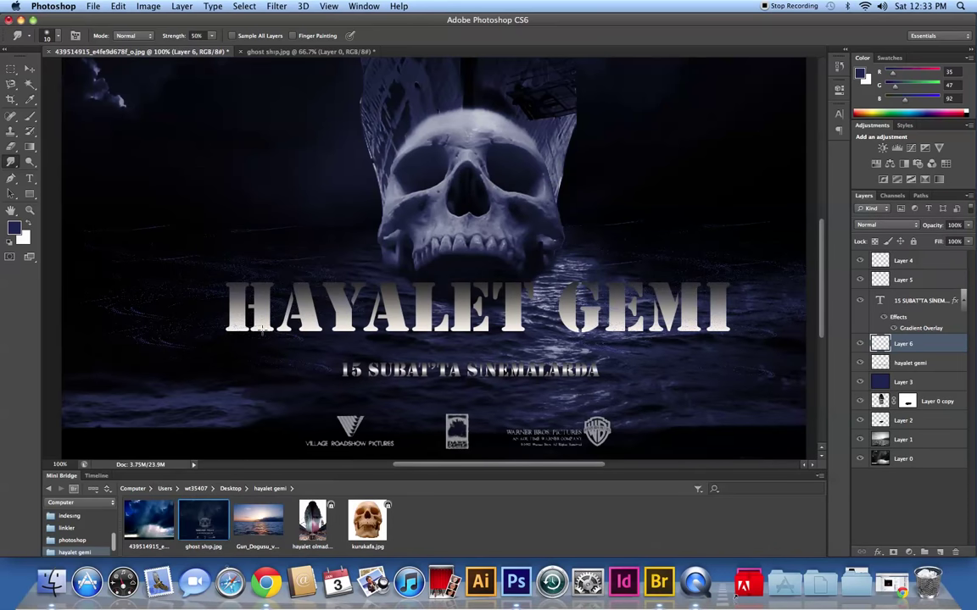
{"action": "mouse_move", "coordinate": [227, 328]}
{"action": "left_mouse_down"}
{"action": "mouse_move", "coordinate": [231, 317]}
{"action": "mouse_move", "coordinate": [270, 320]}
{"action": "left_mouse_up"}
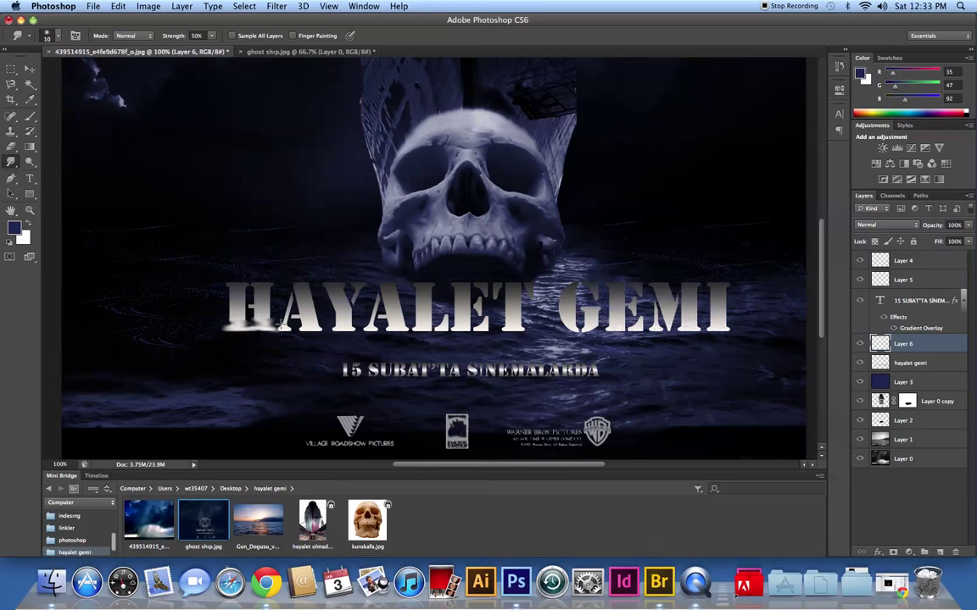
{"action": "left_click_drag", "start_coordinate": [280, 332], "coordinate": [320, 334]}
{"action": "mouse_move", "coordinate": [324, 332]}
{"action": "left_mouse_down"}
{"action": "mouse_move", "coordinate": [237, 331]}
{"action": "mouse_move", "coordinate": [469, 328]}
{"action": "left_mouse_up"}
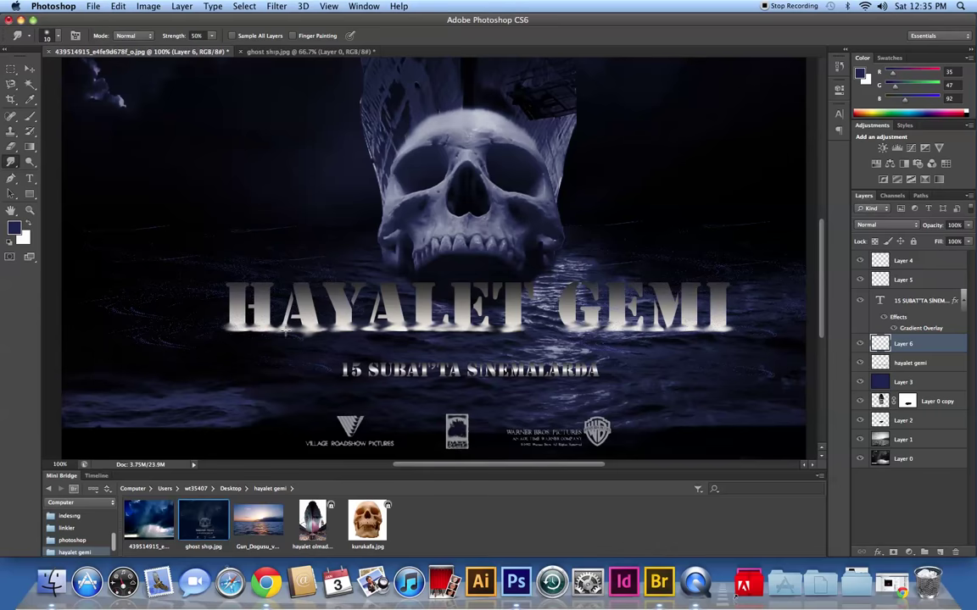
Enlarge the smudge brush, smear below the H, then undo that stroke.
{"action": "right_click", "coordinate": [286, 332]}
{"action": "mouse_move", "coordinate": [173, 210]}
{"action": "left_mouse_down"}
{"action": "mouse_move", "coordinate": [187, 211]}
{"action": "mouse_move", "coordinate": [179, 197]}
{"action": "left_mouse_up"}
{"action": "left_click", "coordinate": [108, 204]}
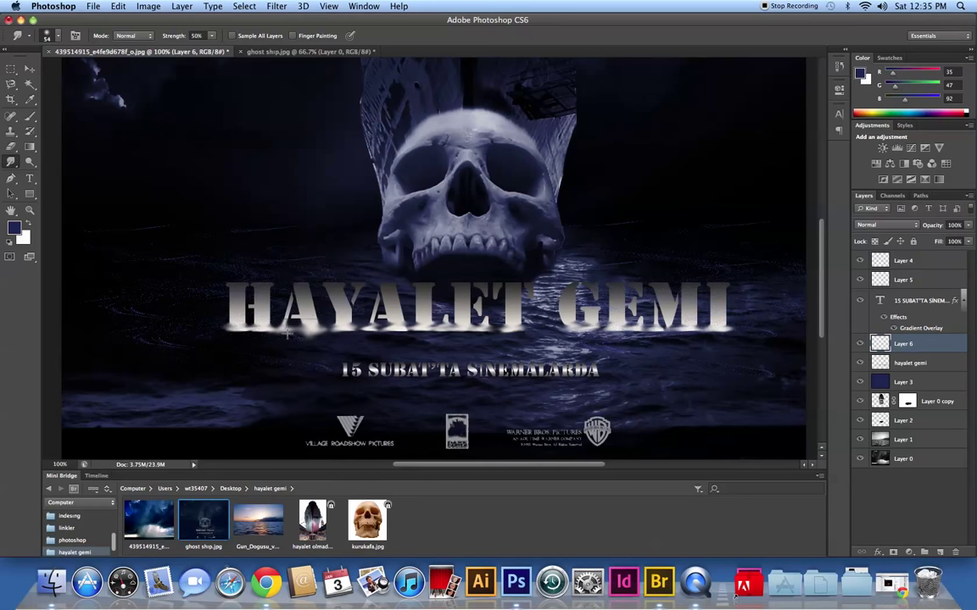
{"action": "left_click_drag", "start_coordinate": [281, 343], "coordinate": [235, 338]}
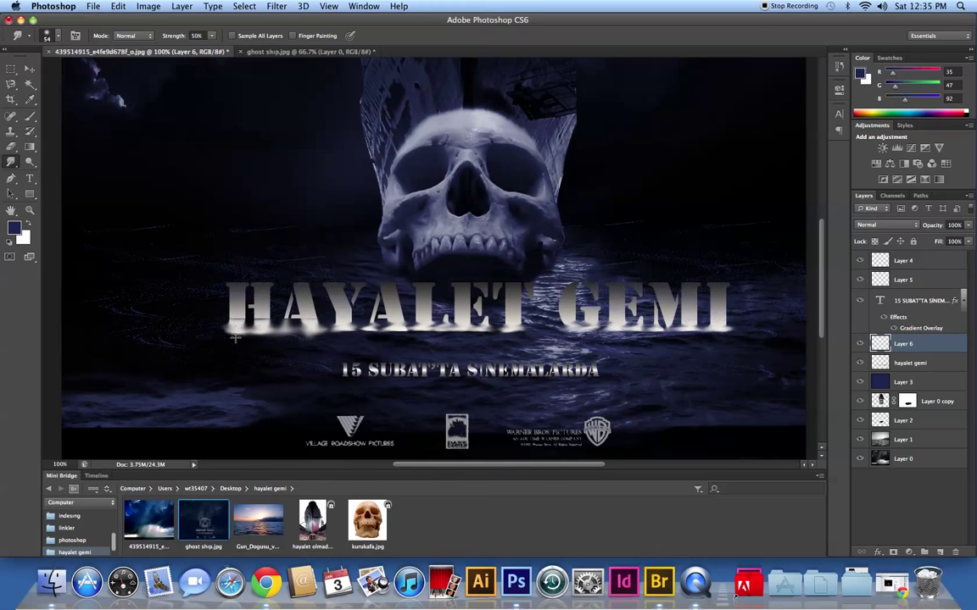
{"action": "key", "text": "ctrl+z"}
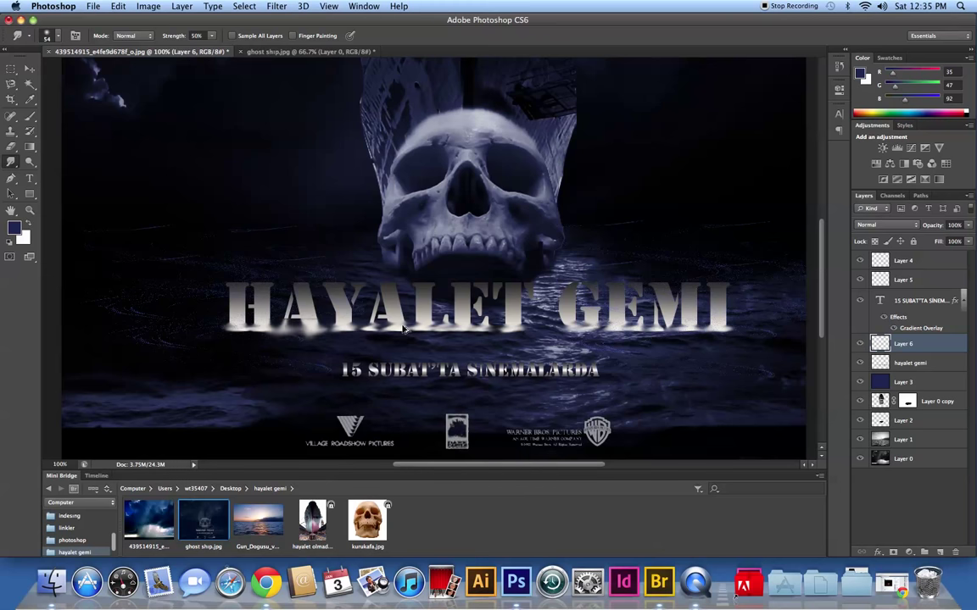
Set the smudge brush to 28 px and drag drips under every HAYALET GEMI letter.
{"action": "right_click", "coordinate": [323, 312]}
{"action": "left_click_drag", "start_coordinate": [201, 216], "coordinate": [217, 218]}
{"action": "right_click", "coordinate": [312, 332]}
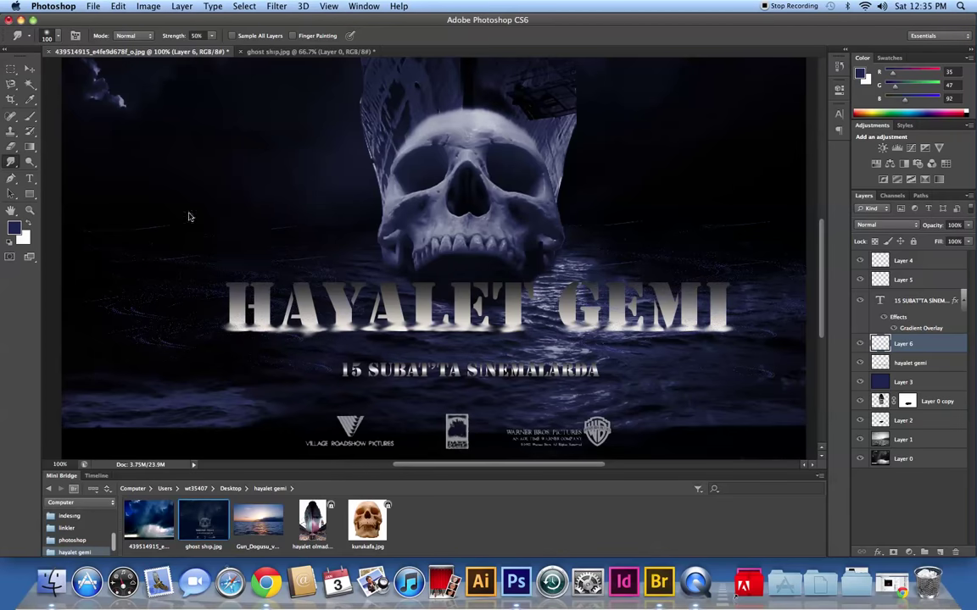
{"action": "right_click", "coordinate": [311, 324]}
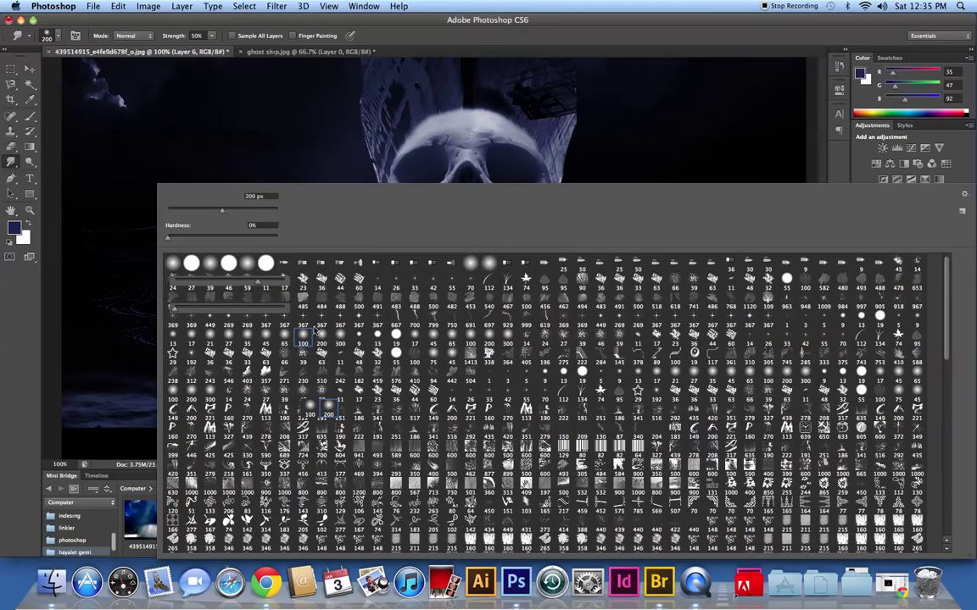
{"action": "left_click_drag", "start_coordinate": [225, 214], "coordinate": [185, 214]}
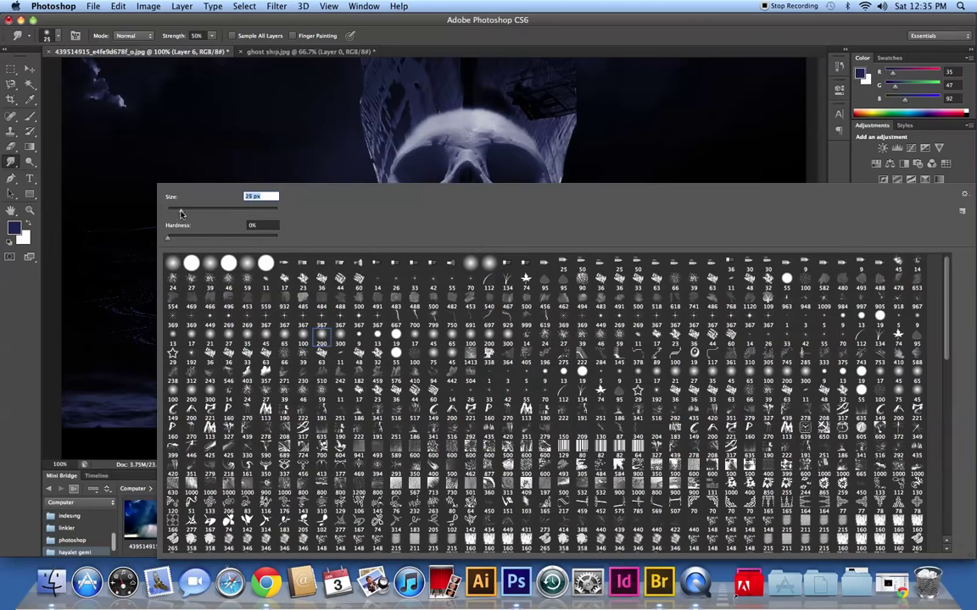
{"action": "mouse_move", "coordinate": [314, 338]}
{"action": "left_mouse_down"}
{"action": "mouse_move", "coordinate": [275, 340]}
{"action": "mouse_move", "coordinate": [259, 327]}
{"action": "mouse_move", "coordinate": [261, 338]}
{"action": "mouse_move", "coordinate": [233, 342]}
{"action": "mouse_move", "coordinate": [360, 333]}
{"action": "left_mouse_up"}
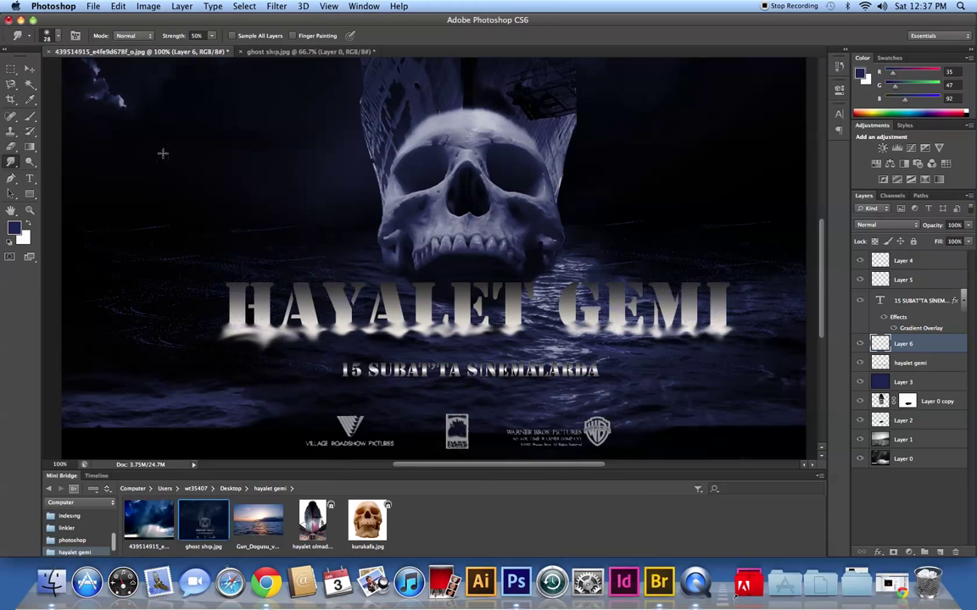
{"action": "left_click_drag", "start_coordinate": [317, 339], "coordinate": [339, 332]}
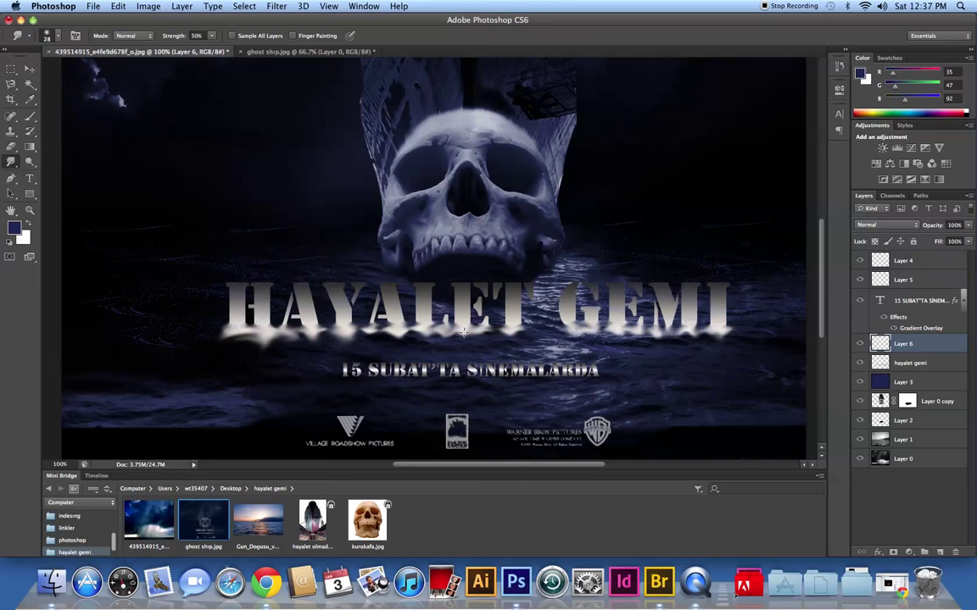